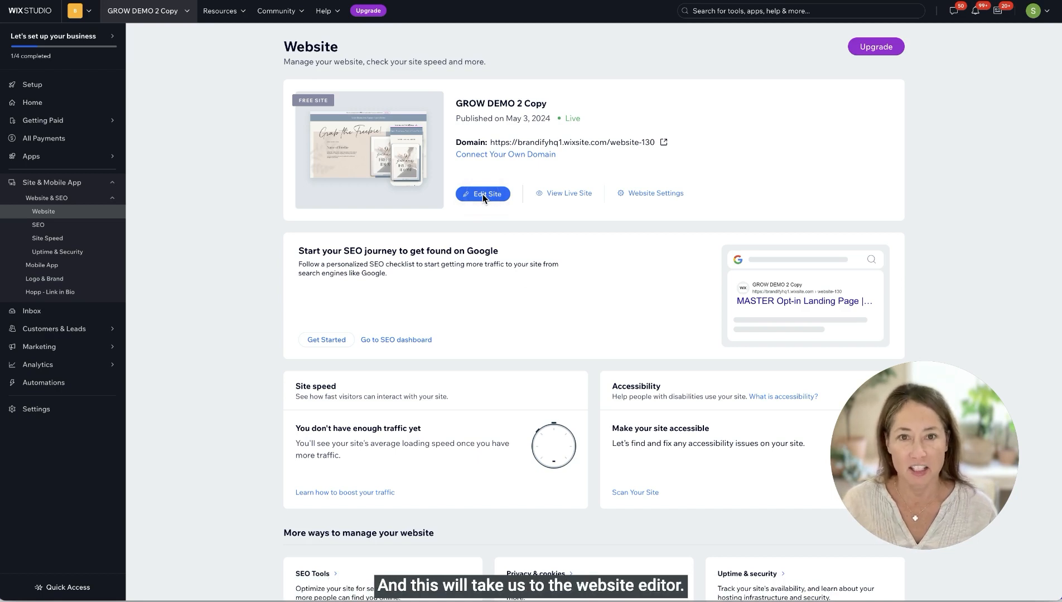
Open the site for editing and duplicate the MASTER Opt-in Landing Page
{"action": "left_click", "coordinate": [483, 194]}
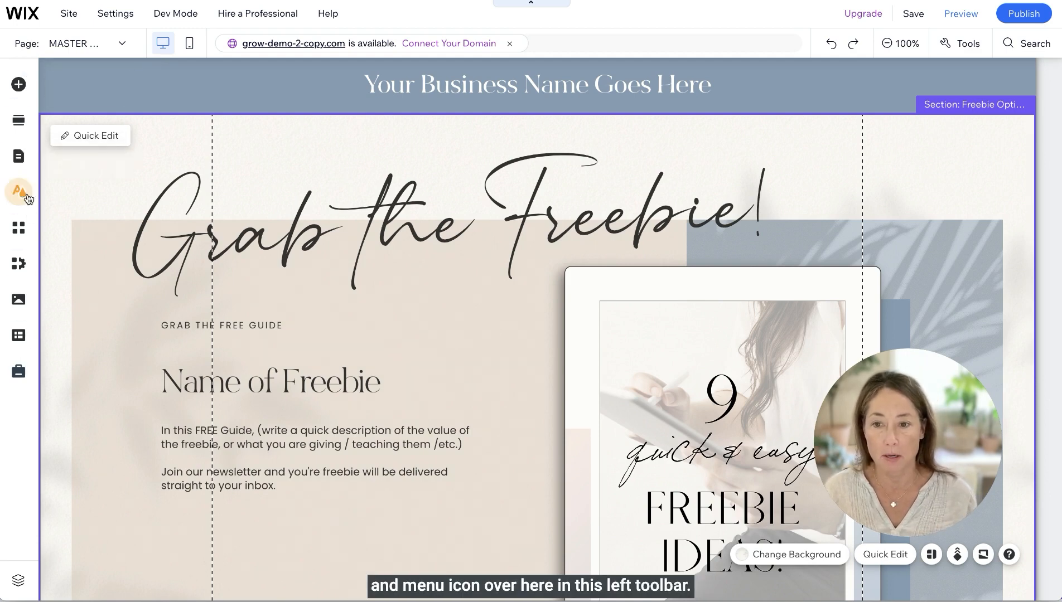
{"action": "left_click", "coordinate": [19, 158]}
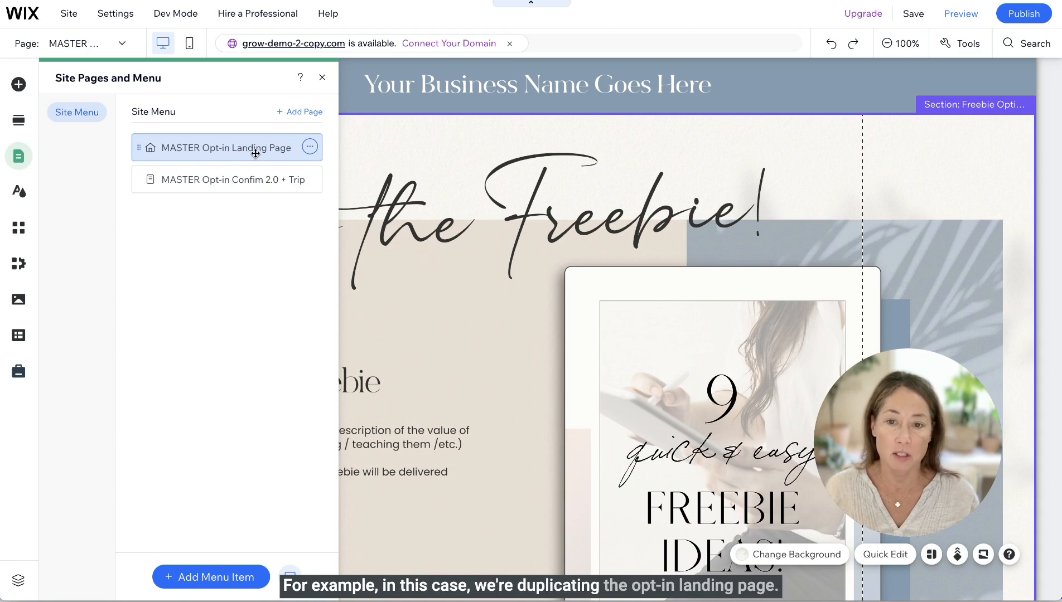
{"action": "left_click", "coordinate": [309, 146]}
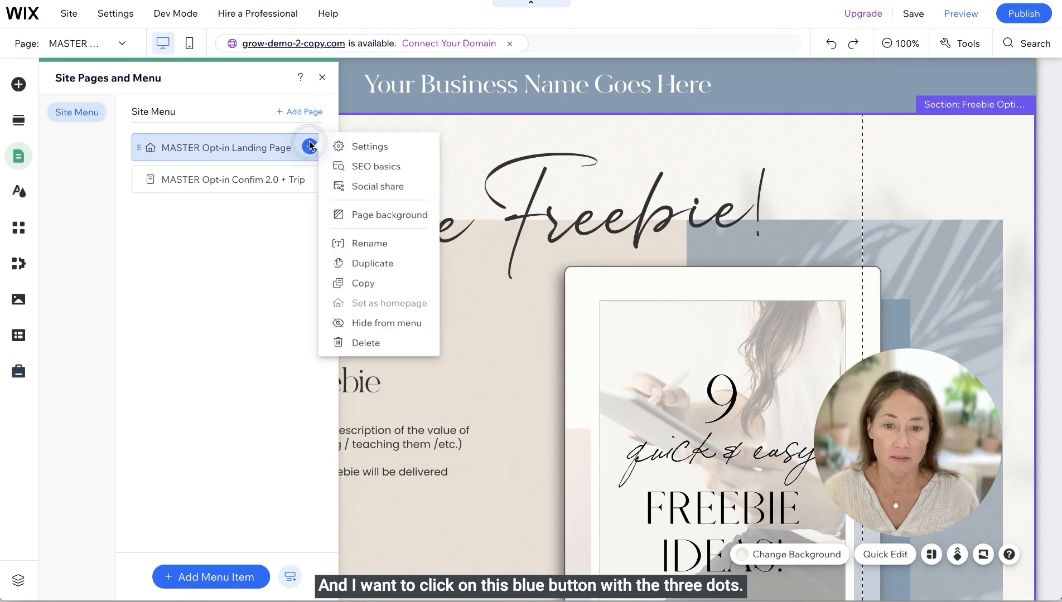
{"action": "left_click", "coordinate": [368, 263]}
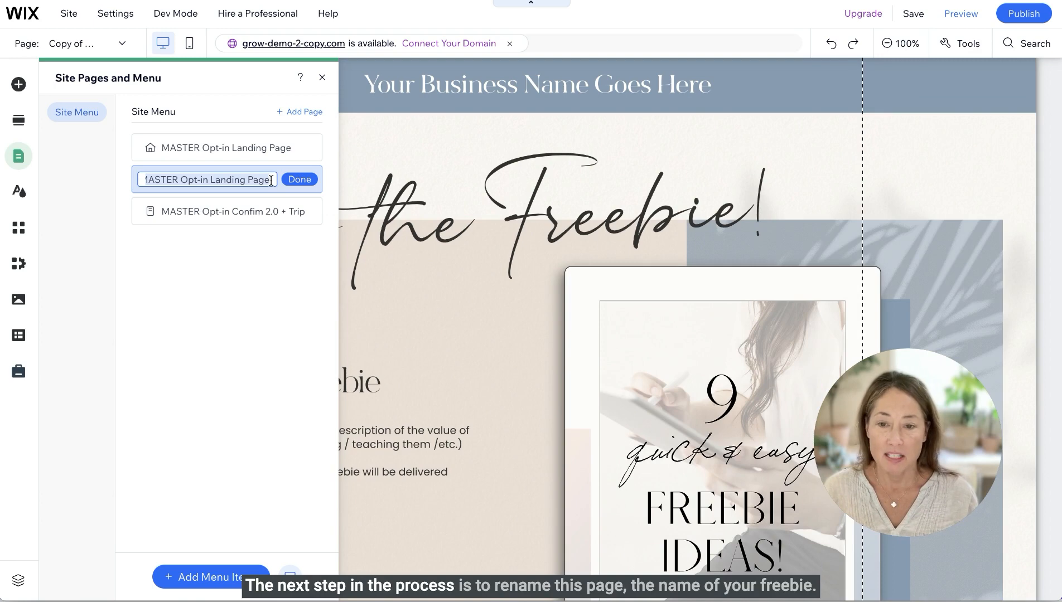
Name the duplicated landing page "Freebie Name goes here"
{"action": "left_click_drag", "start_coordinate": [270, 180], "coordinate": [125, 185]}
{"action": "key", "text": "BackSpace"}
{"action": "key", "text": "BackSpace"}
{"action": "key", "text": "BackSpace"}
{"action": "key", "text": "BackSpace"}
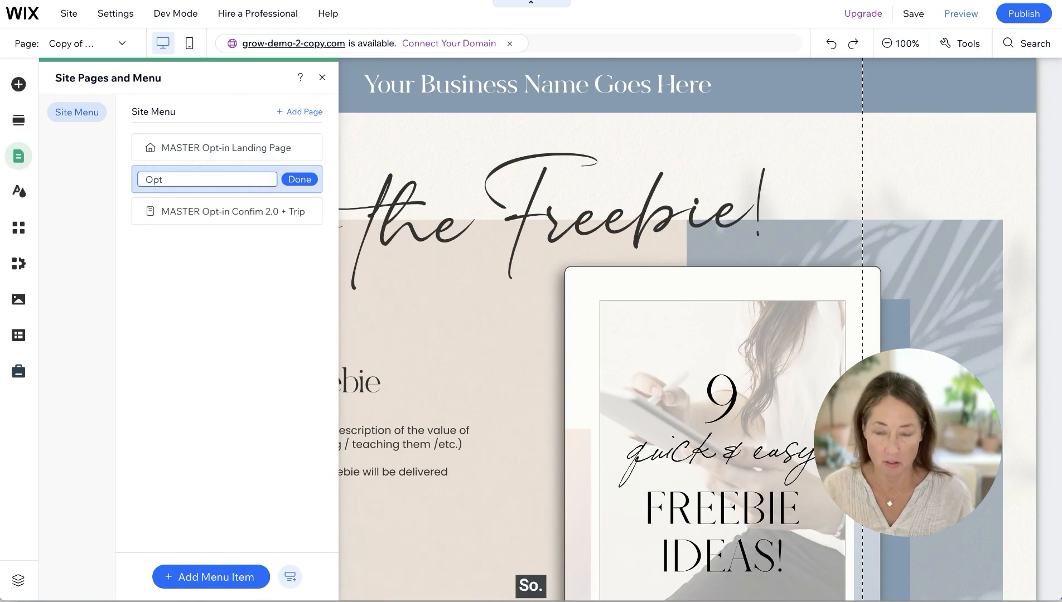
{"action": "type", "text": "Fr"}
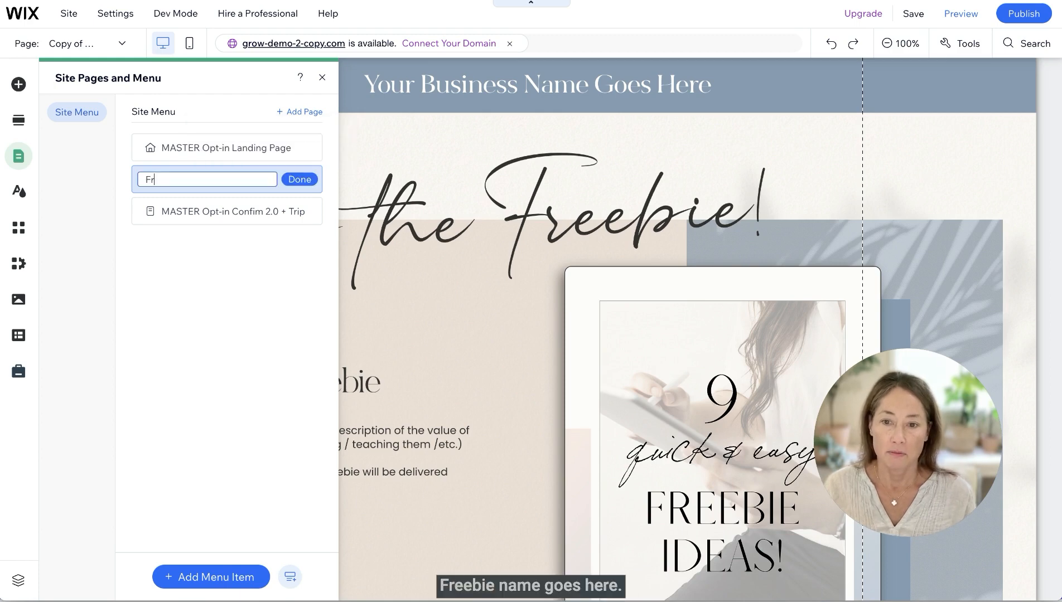
{"action": "type", "text": "eebie Name goes here"}
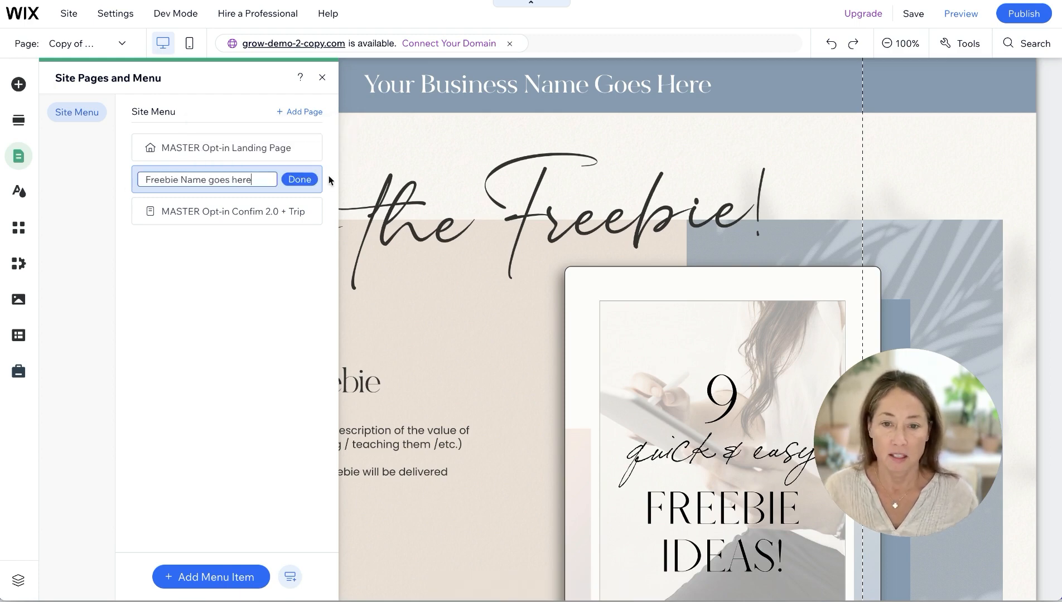
{"action": "left_click", "coordinate": [300, 179]}
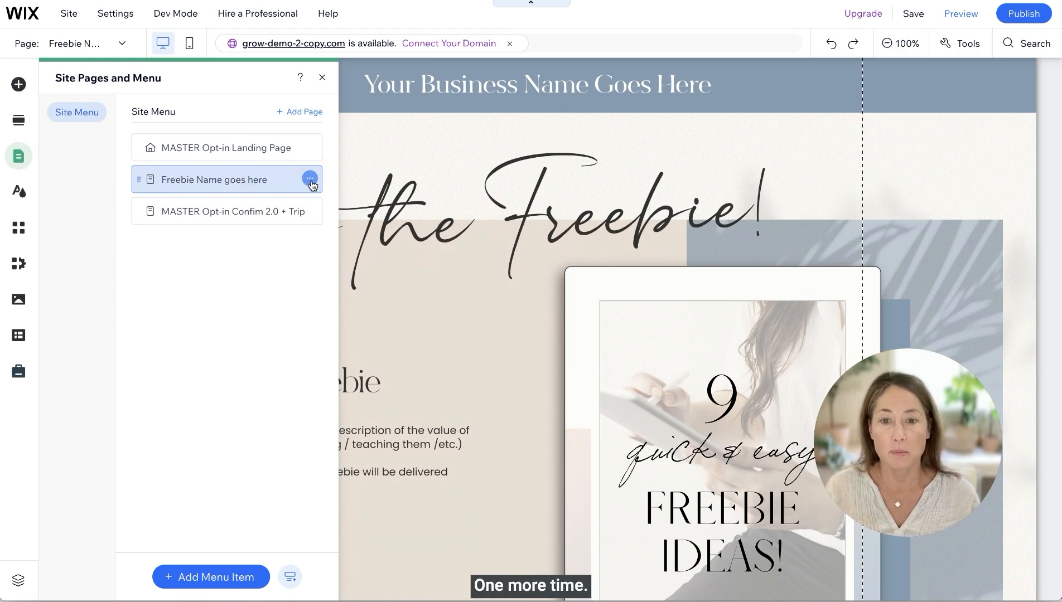
In the SEO basics of the Freebie Name goes here page, set the URL slug to "freebie-name"
{"action": "left_click", "coordinate": [310, 179]}
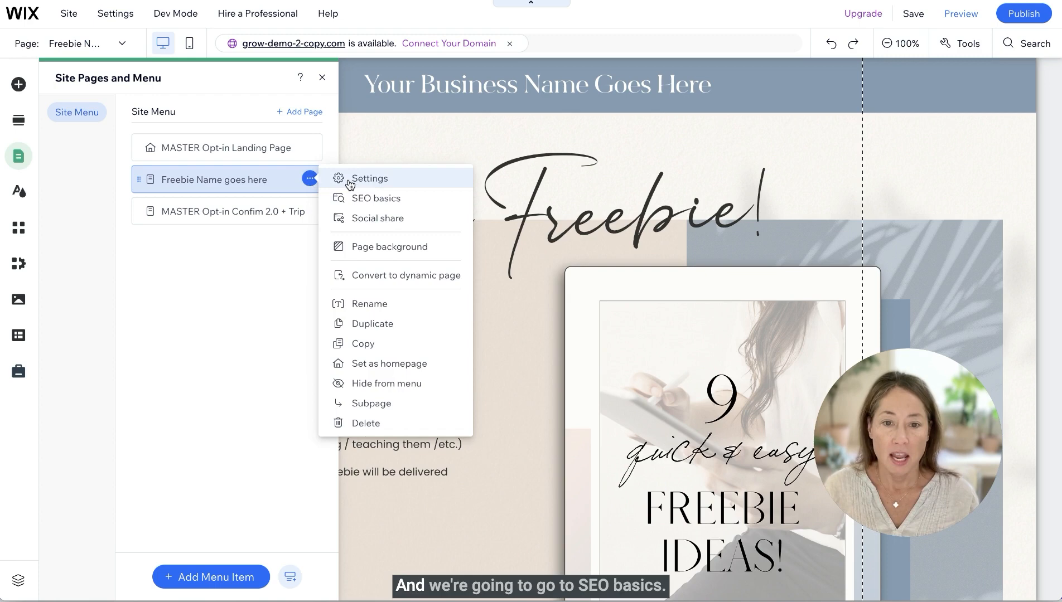
{"action": "left_click", "coordinate": [387, 200]}
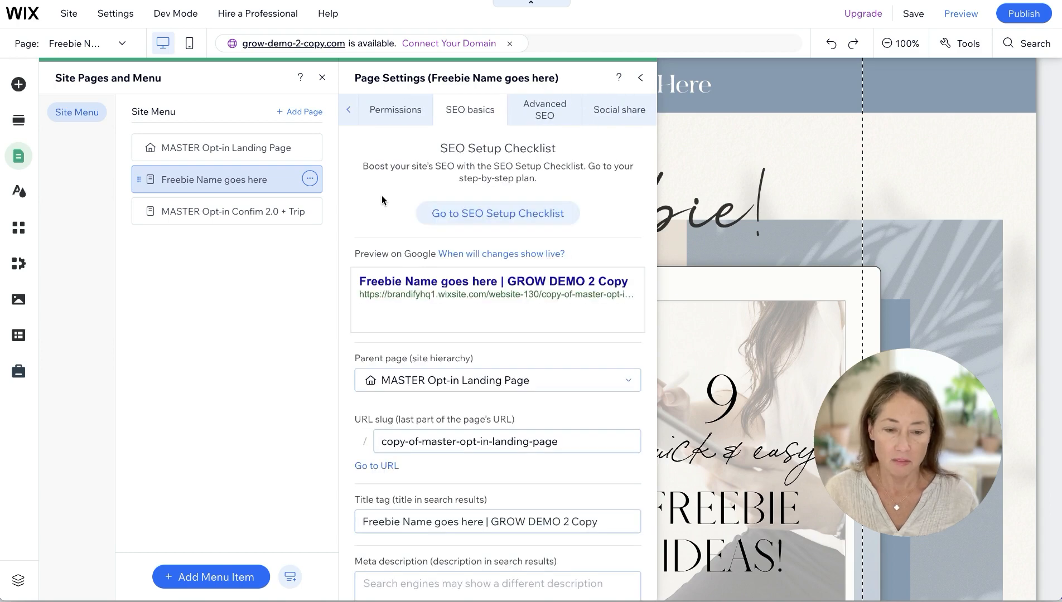
{"action": "scroll", "coordinate": [396, 265], "scroll_direction": "down", "scroll_amount": 3}
{"action": "left_click_drag", "start_coordinate": [382, 291], "coordinate": [424, 291]}
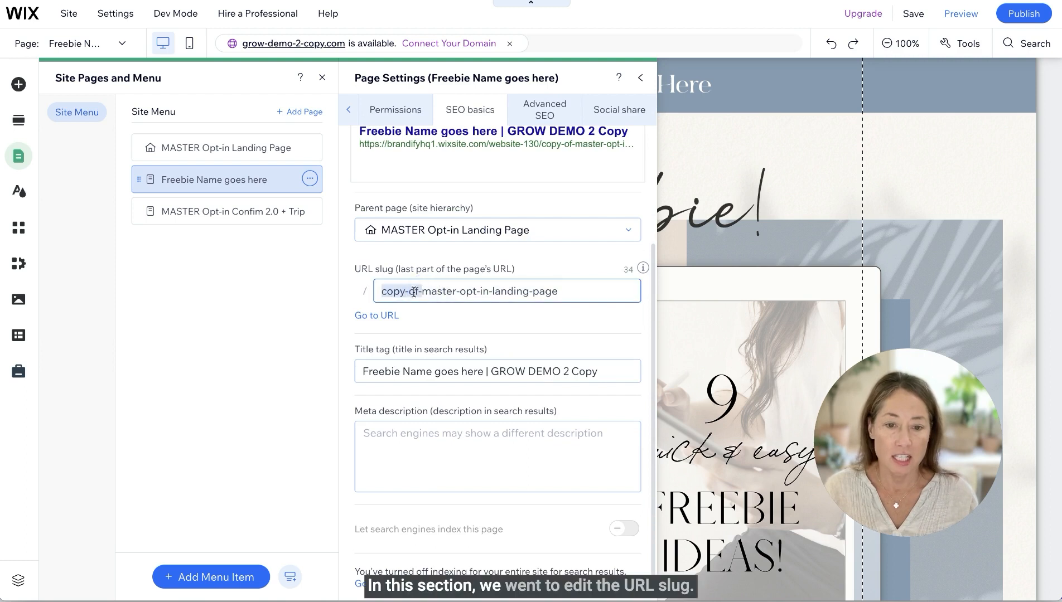
{"action": "left_click_drag", "start_coordinate": [558, 291], "coordinate": [377, 300]}
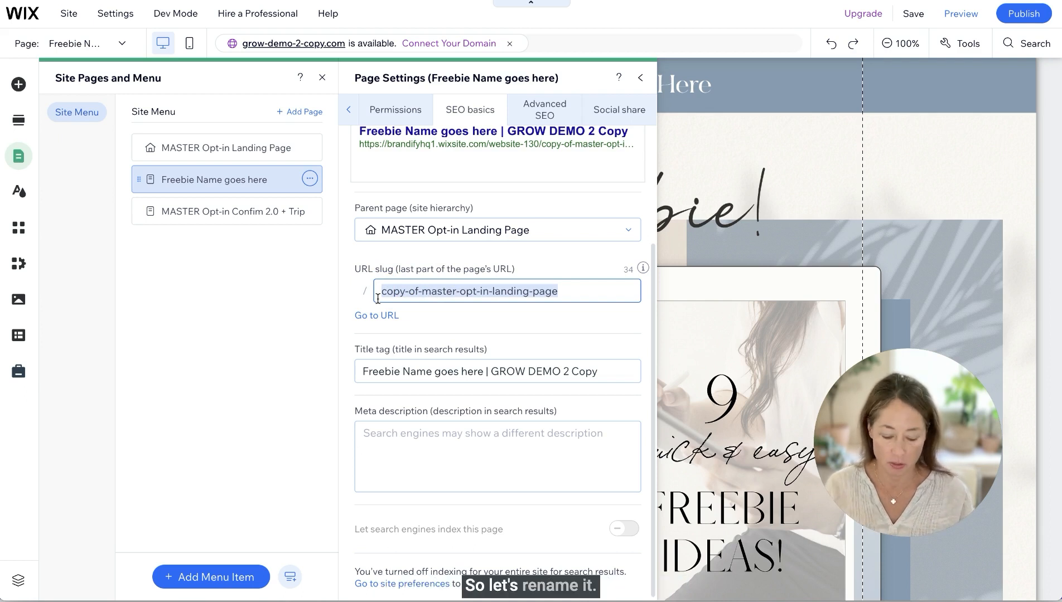
{"action": "type", "text": "freebie-name"}
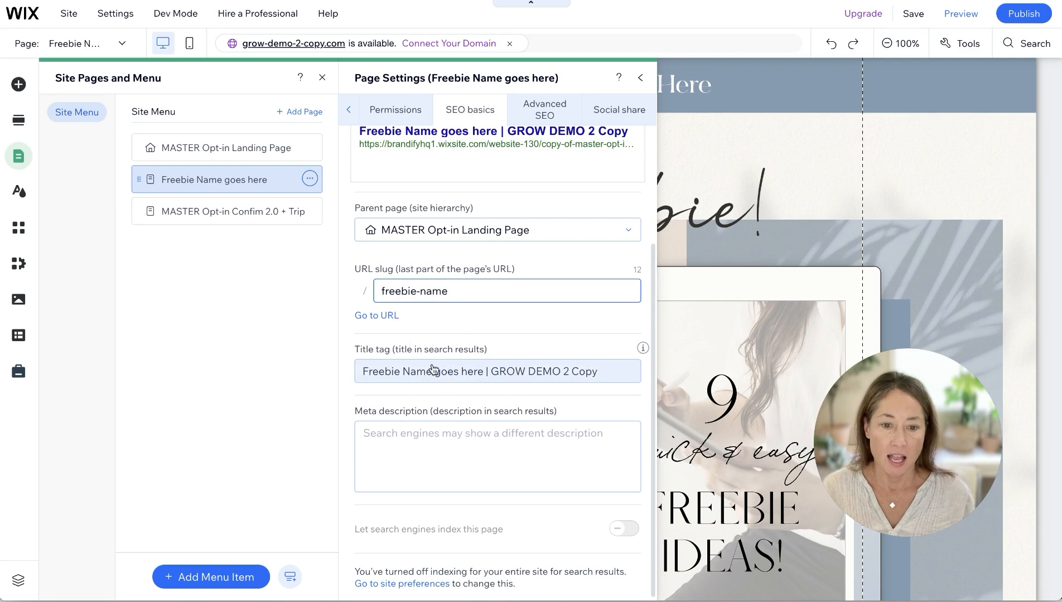
Replace the site name in the page's title tag so it reads "Freebie Name goes here | Get your freebie today!"
{"action": "left_click", "coordinate": [444, 379]}
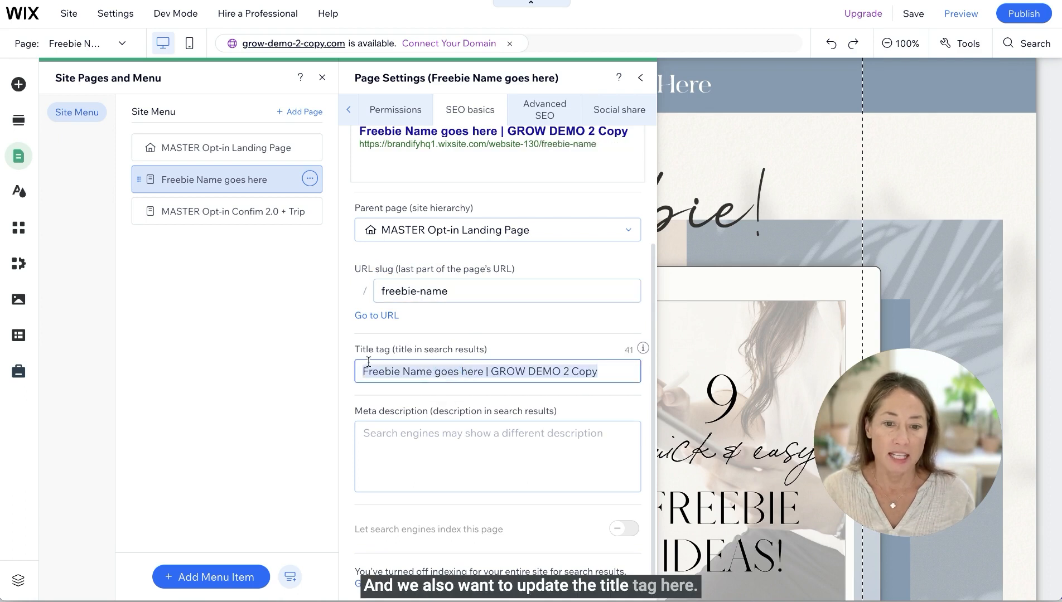
{"action": "left_click", "coordinate": [604, 372]}
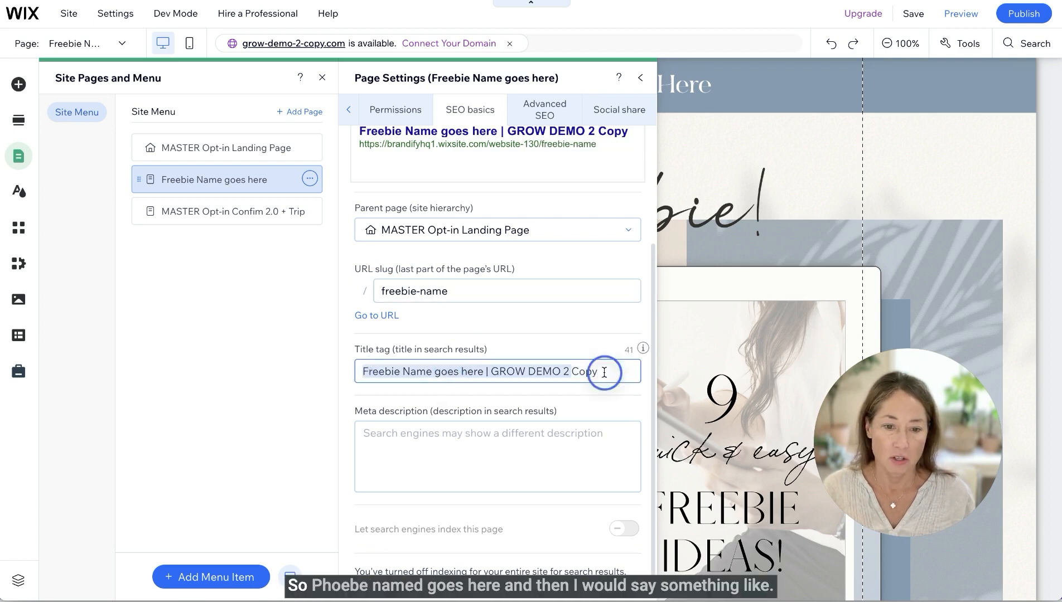
{"action": "left_click_drag", "start_coordinate": [603, 372], "coordinate": [497, 371]}
{"action": "type", "text": "et "}
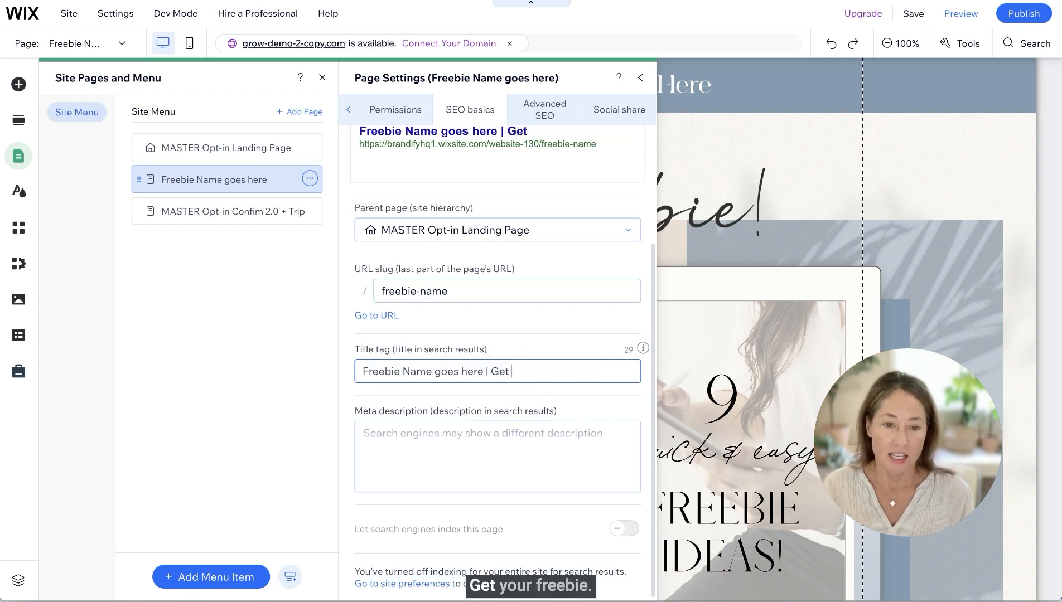
{"action": "type", "text": "you r freebie today!"}
Duplicate the MASTER Opt-in Confim 2.0 + Trip page and name the copy "Freebie Name Confirmation"
{"action": "left_click", "coordinate": [189, 215]}
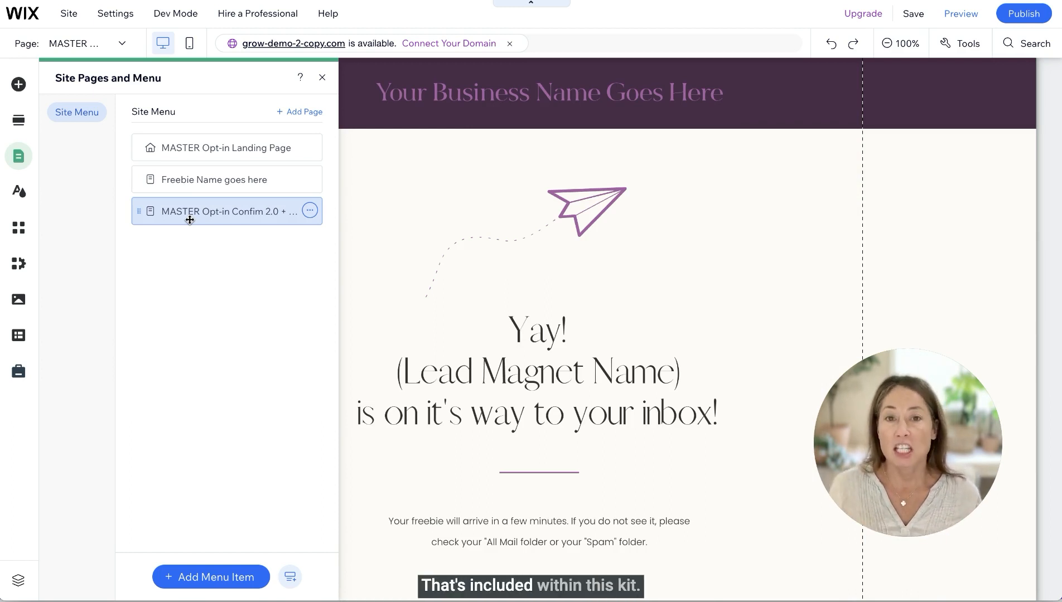
{"action": "left_click", "coordinate": [310, 211]}
{"action": "left_click", "coordinate": [382, 360]}
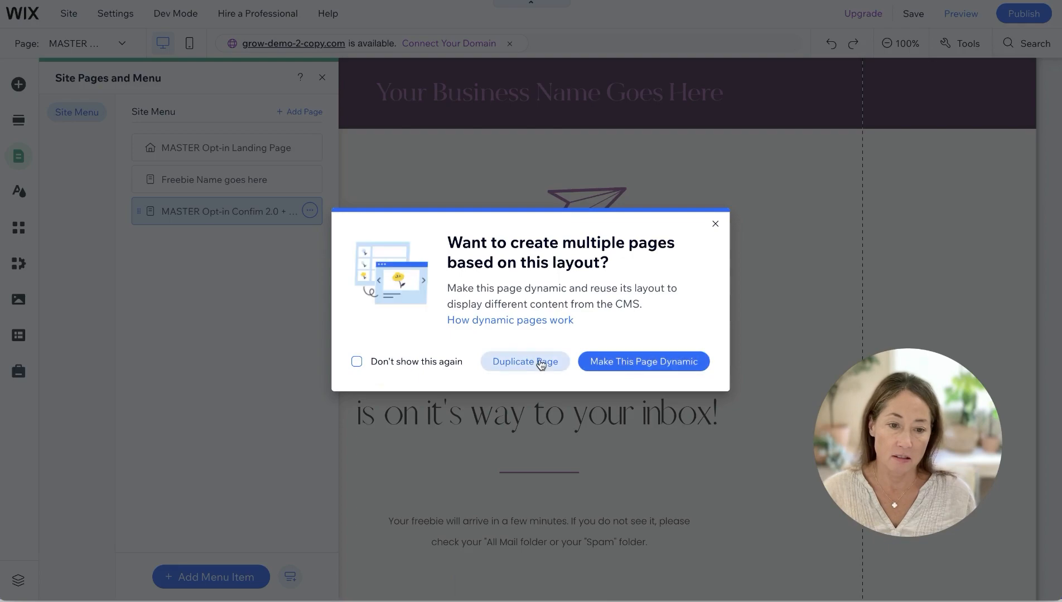
{"action": "left_click", "coordinate": [522, 366]}
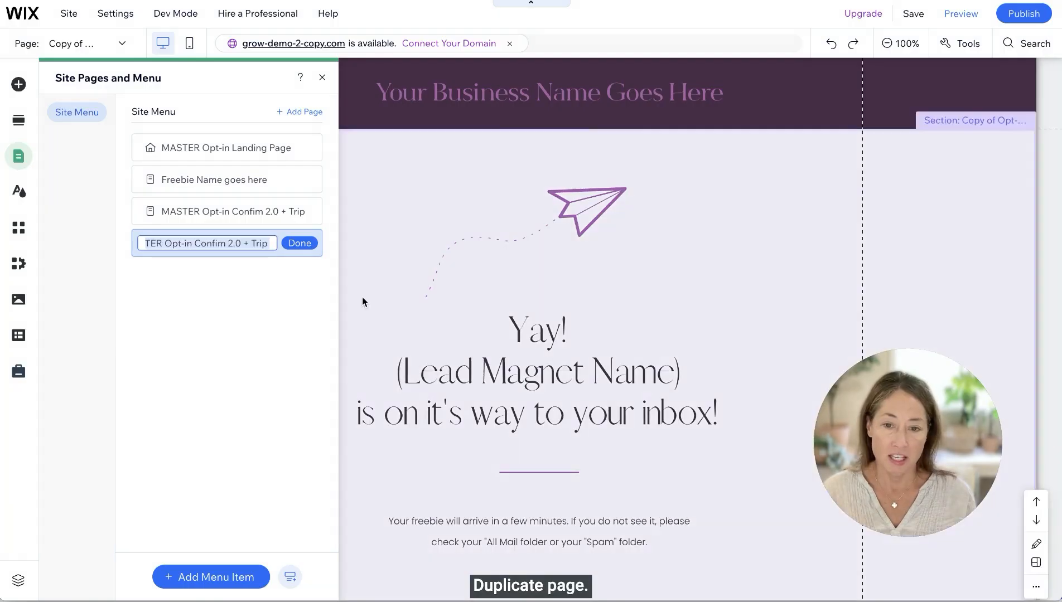
{"action": "type", "text": "Freebie Name Confirmation"}
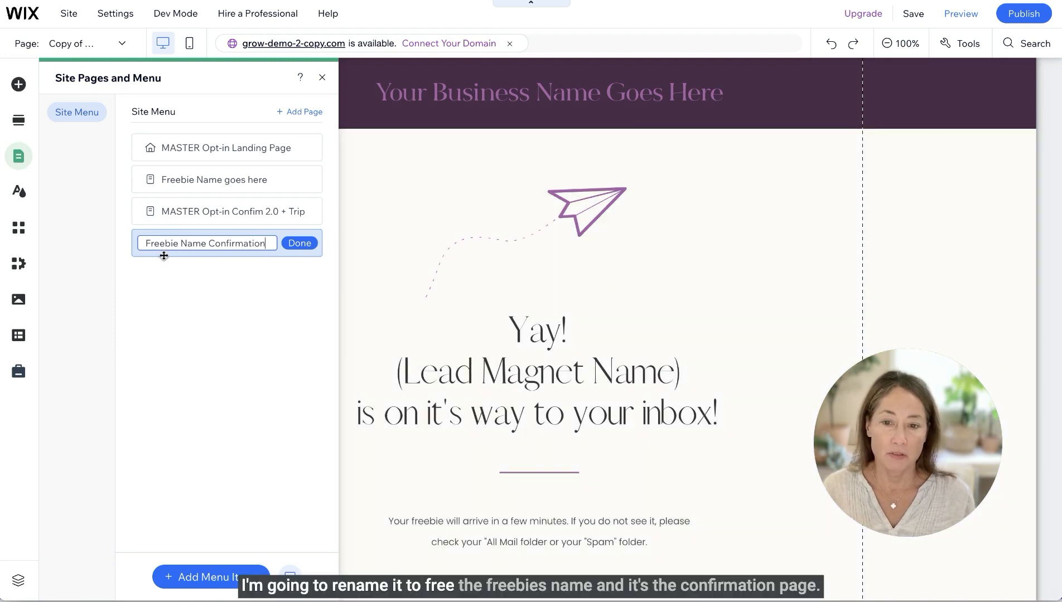
{"action": "left_click", "coordinate": [301, 245]}
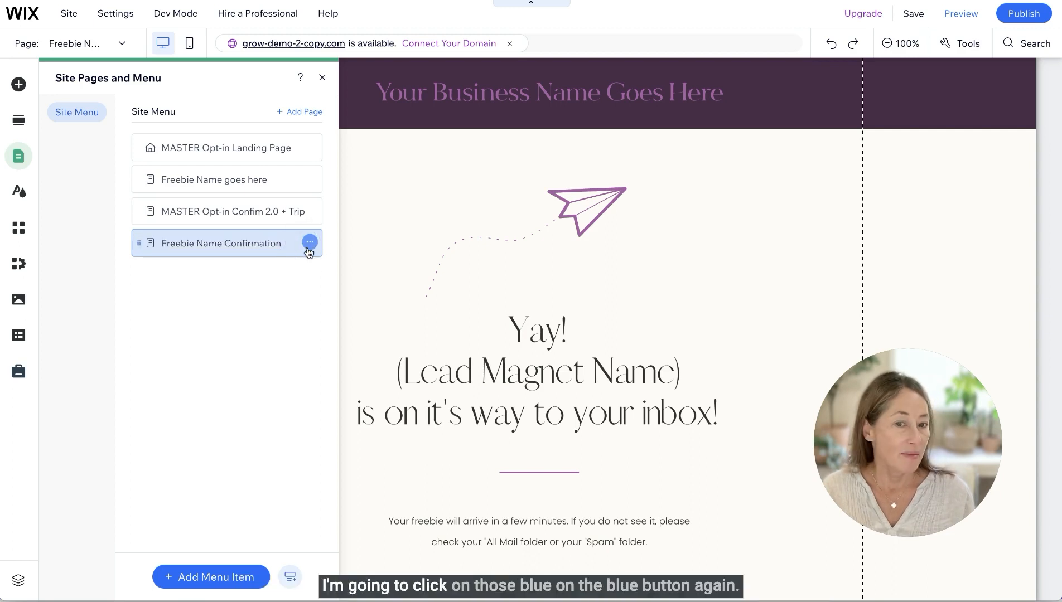
In the SEO basics of the Freebie Name Confirmation page, set the URL slug to "freebie-name-conf"
{"action": "left_click", "coordinate": [309, 248]}
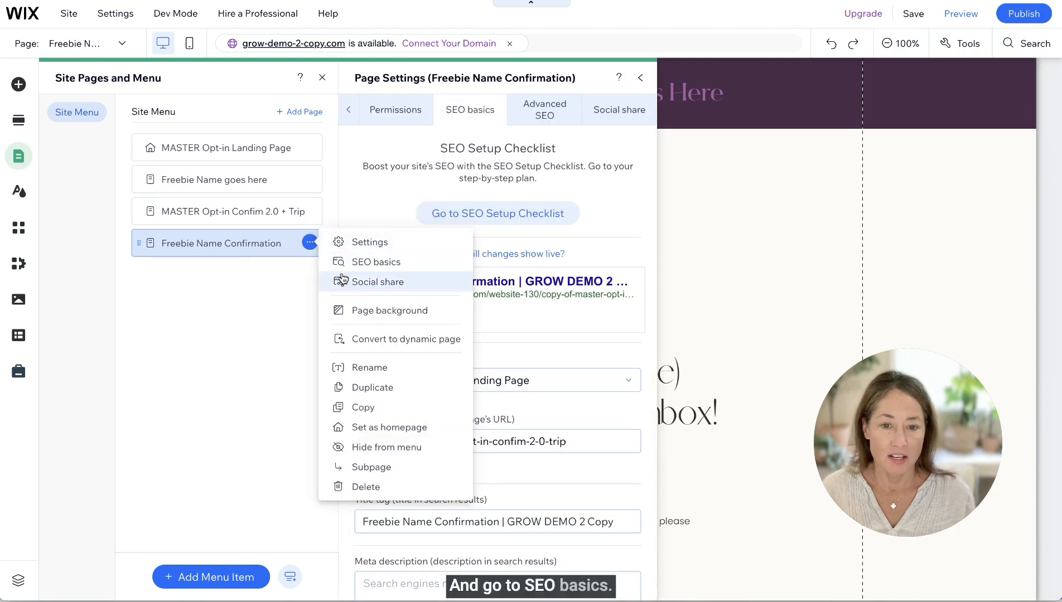
{"action": "left_click", "coordinate": [500, 364]}
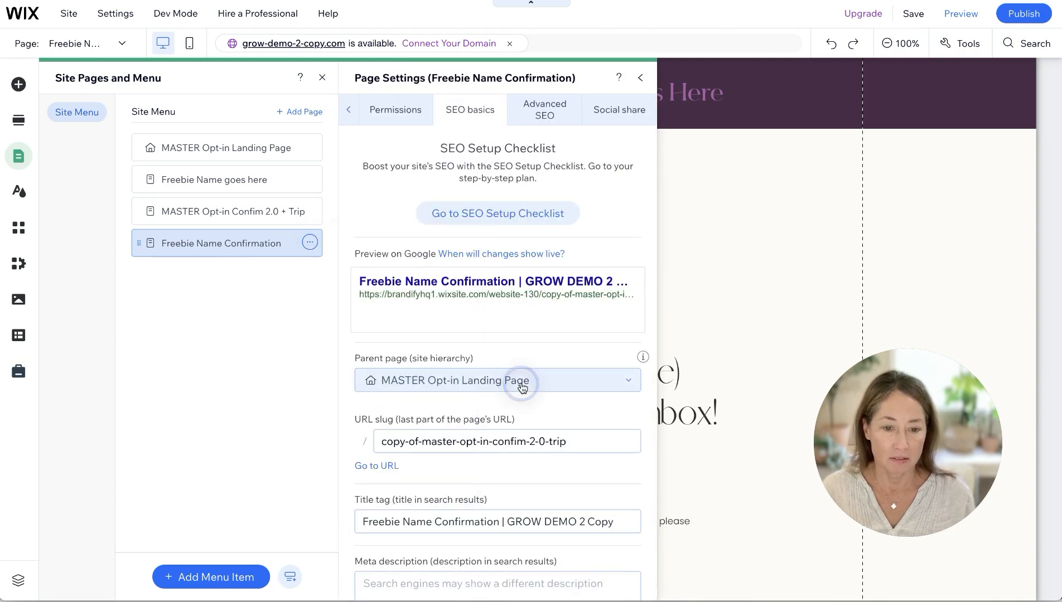
{"action": "scroll", "coordinate": [516, 380], "scroll_direction": "down", "scroll_amount": 3}
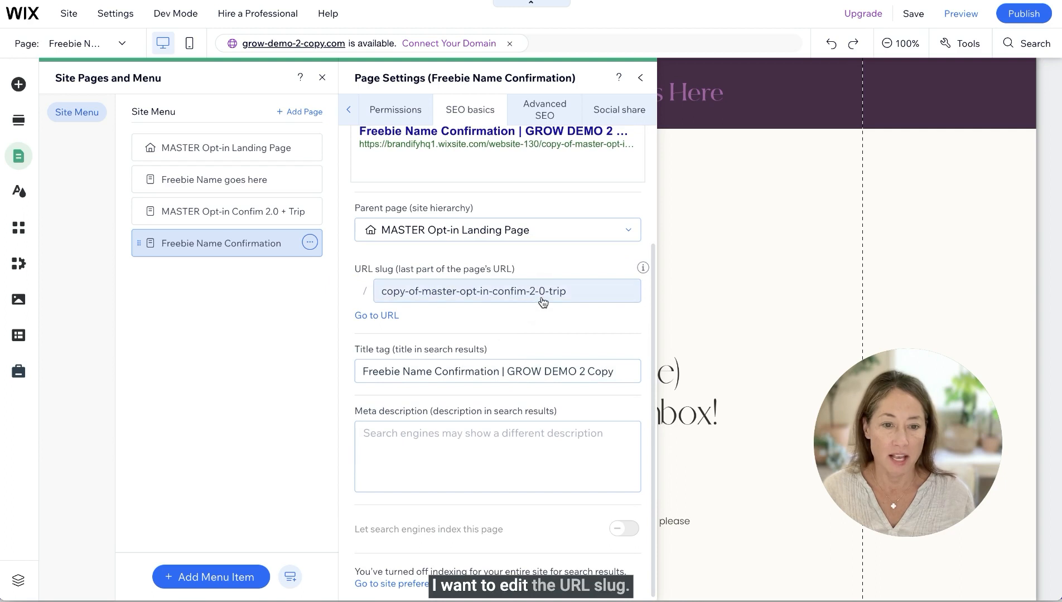
{"action": "left_click", "coordinate": [491, 291]}
{"action": "type", "text": "Free"}
{"action": "key", "text": "BackSpace"}
{"action": "key", "text": "BackSpace"}
{"action": "key", "text": "BackSpace"}
{"action": "key", "text": "BackSpace"}
{"action": "type", "text": "freebie"}
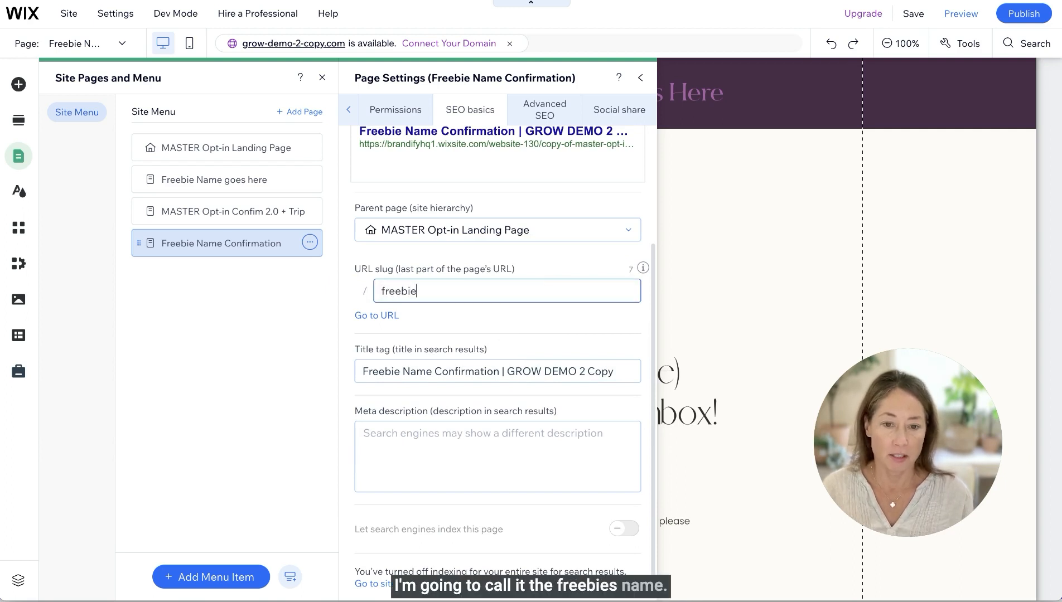
{"action": "type", "text": "-name-conf"}
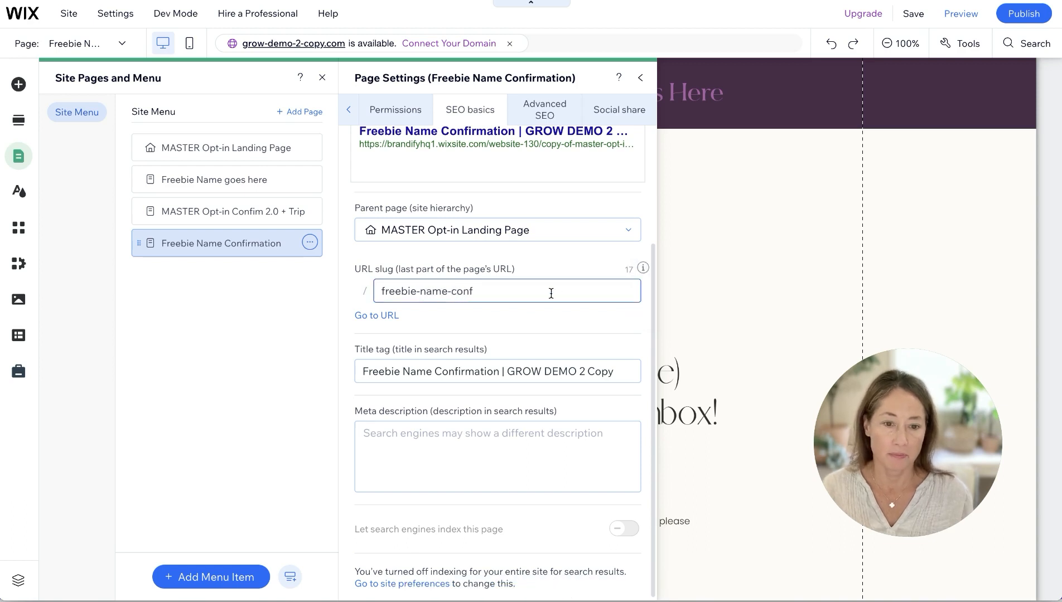
Replace the site name in the confirmation page's title tag so it reads "Freebie Name Confirmation | Confirmation"
{"action": "left_click", "coordinate": [622, 370]}
{"action": "left_click_drag", "start_coordinate": [621, 370], "coordinate": [509, 369]}
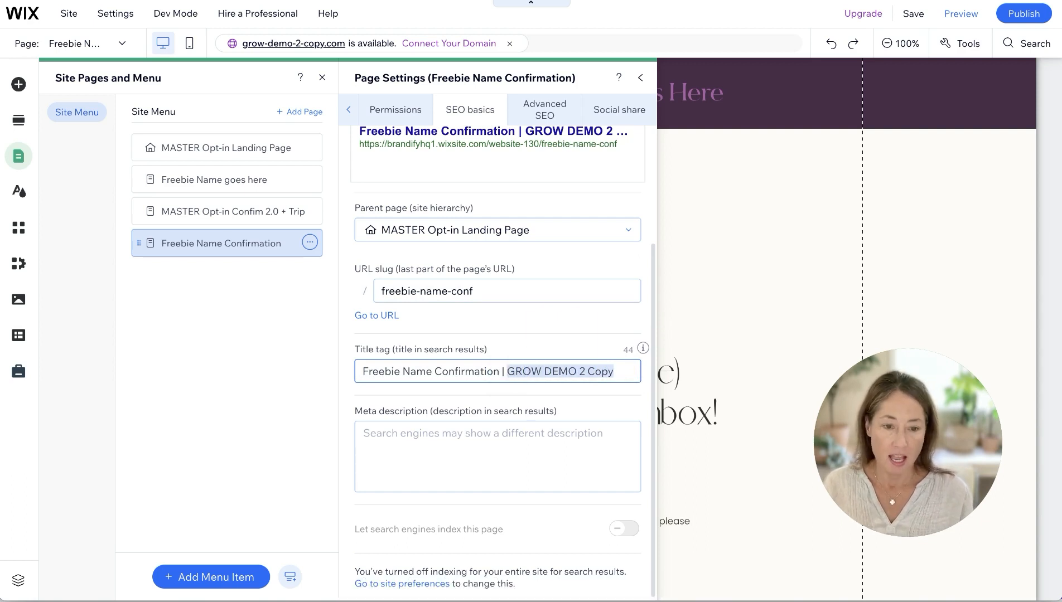
{"action": "key", "text": "BackSpace"}
{"action": "type", "text": "Tha"}
{"action": "key", "text": "BackSpace"}
{"action": "key", "text": "BackSpace"}
{"action": "key", "text": "BackSpace"}
{"action": "type", "text": "Confirmation"}
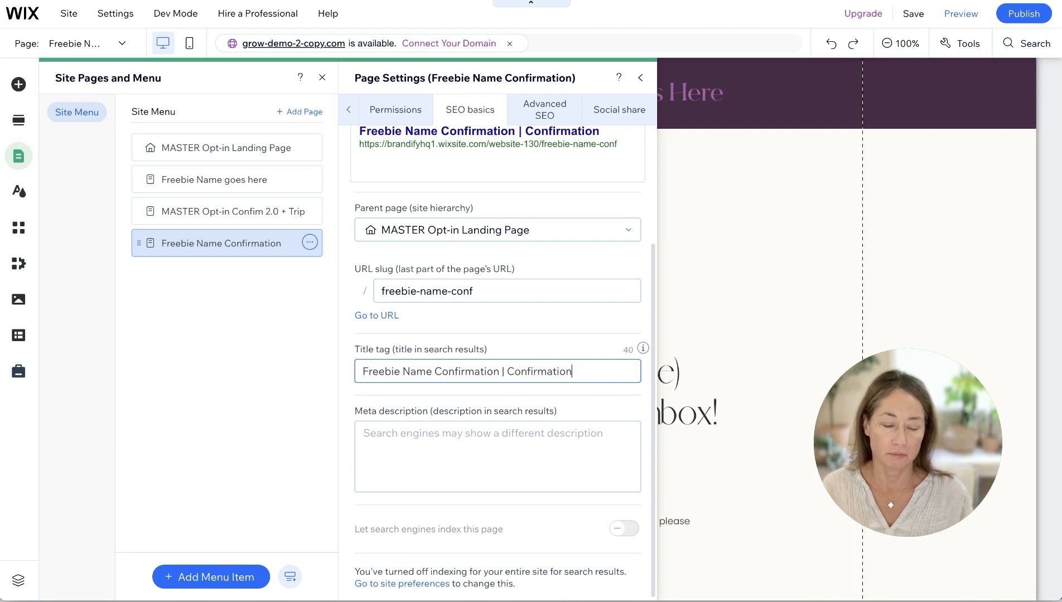
{"action": "left_click", "coordinate": [517, 454]}
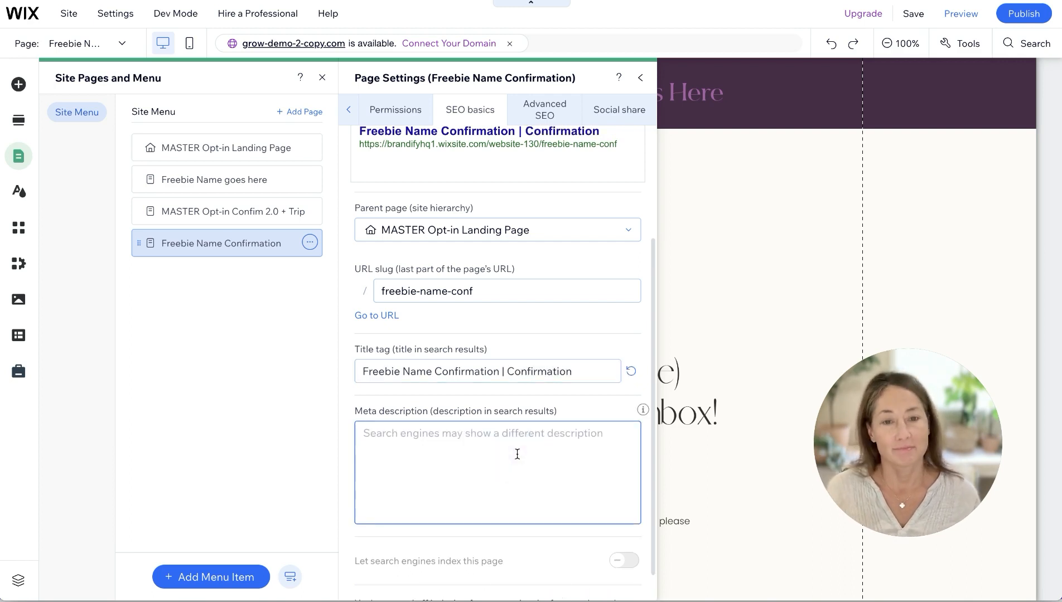
Close the page settings and switch the editor to the Freebie Name goes here page
{"action": "left_click", "coordinate": [773, 342]}
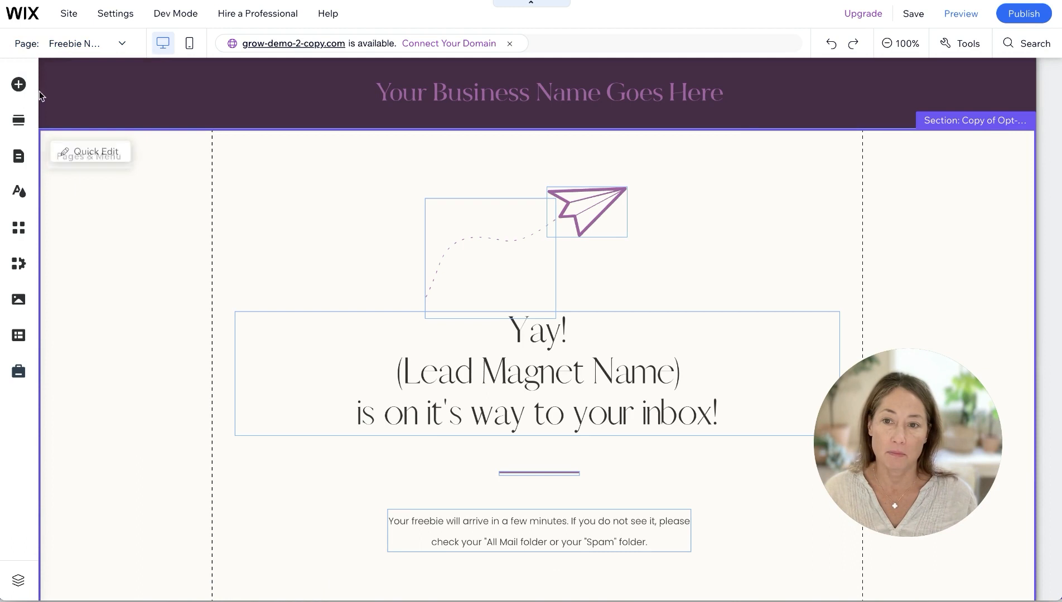
{"action": "left_click", "coordinate": [41, 42]}
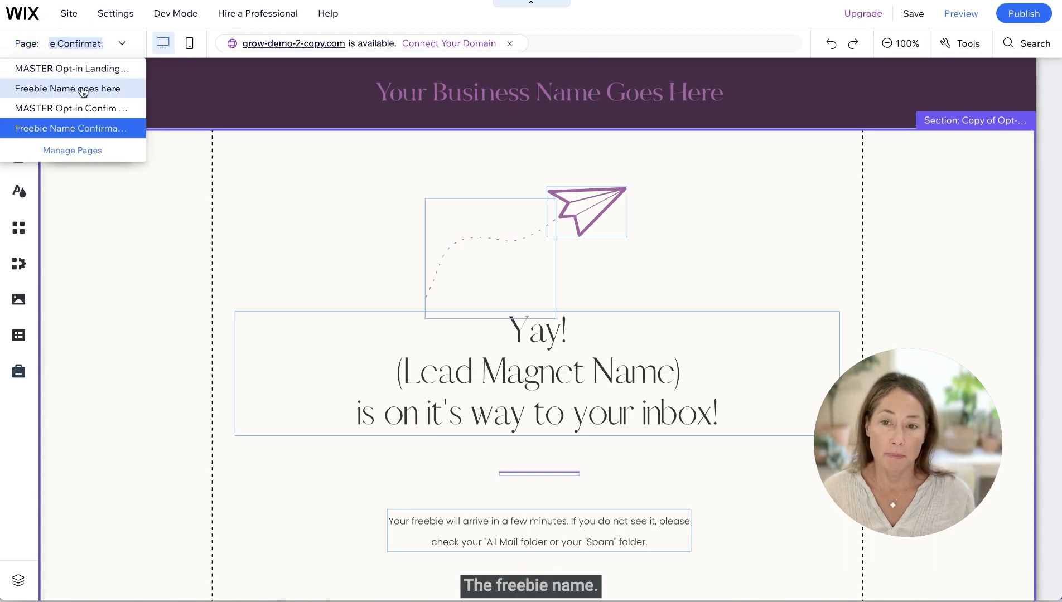
{"action": "left_click", "coordinate": [32, 92]}
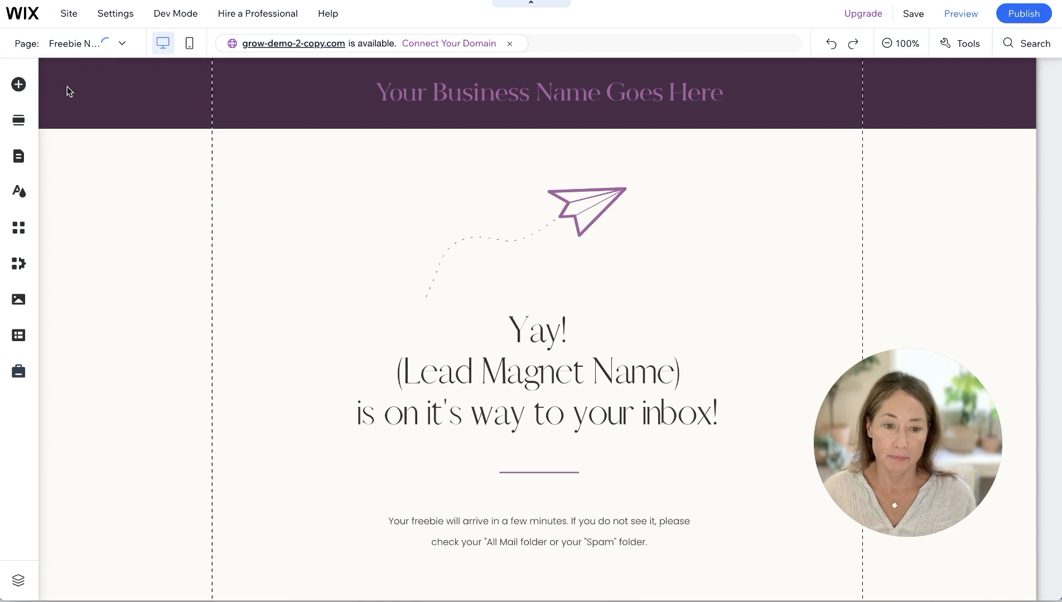
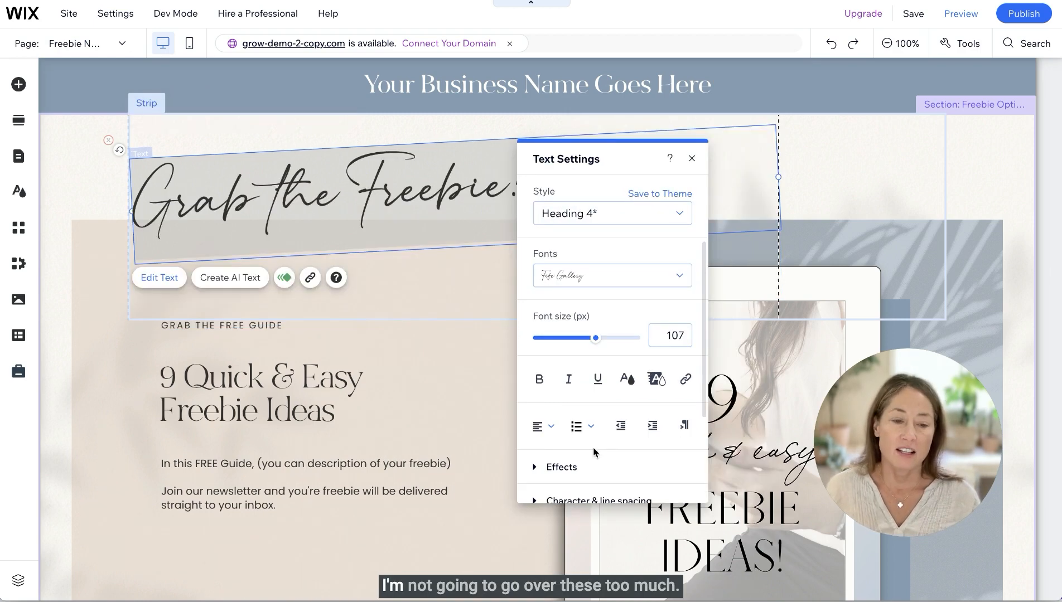
Examine the alignment, character spacing and line spacing options in the text settings of the "Grab the Freebie!" heading
{"action": "scroll", "coordinate": [593, 447], "scroll_direction": "down", "scroll_amount": 5}
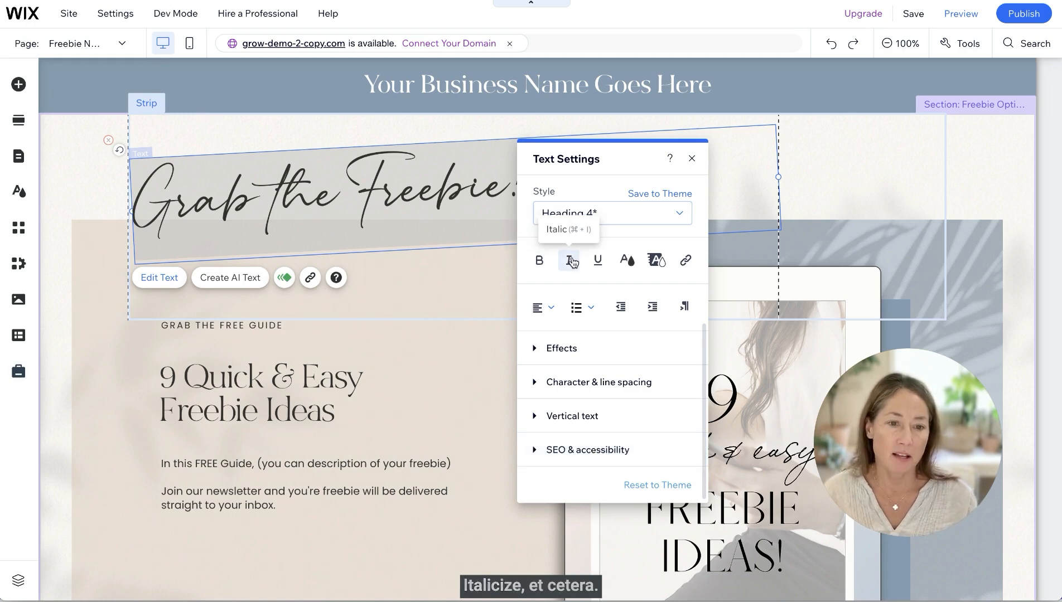
{"action": "left_click", "coordinate": [548, 309]}
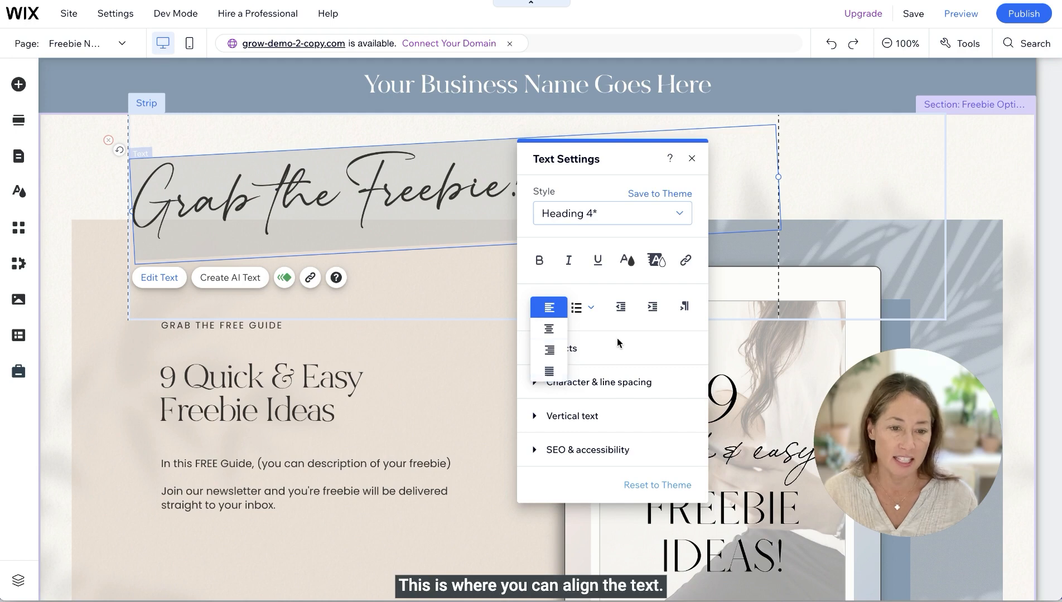
{"action": "left_click", "coordinate": [623, 385]}
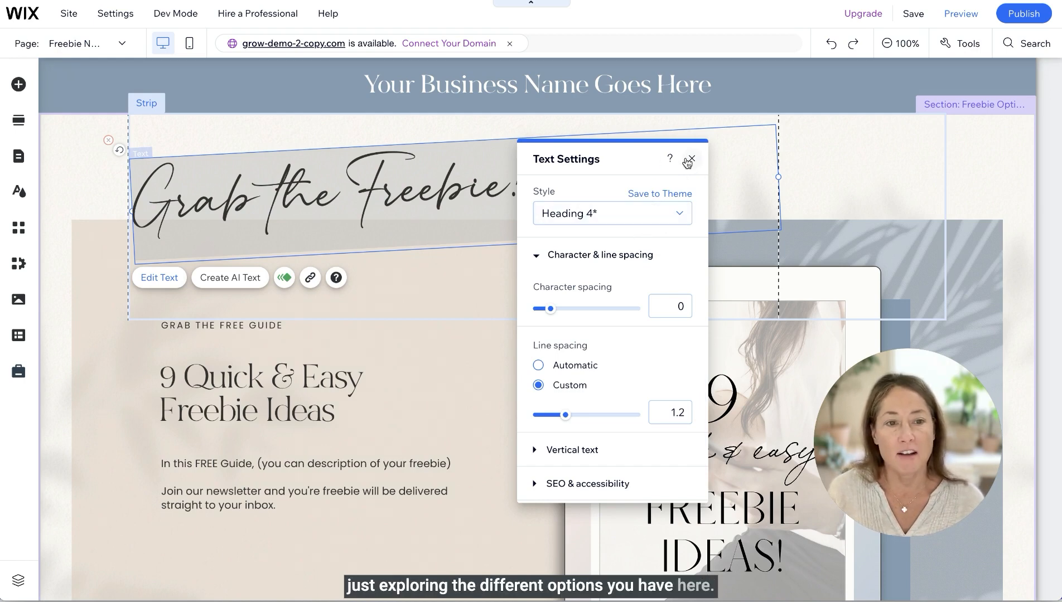
{"action": "left_click", "coordinate": [690, 160]}
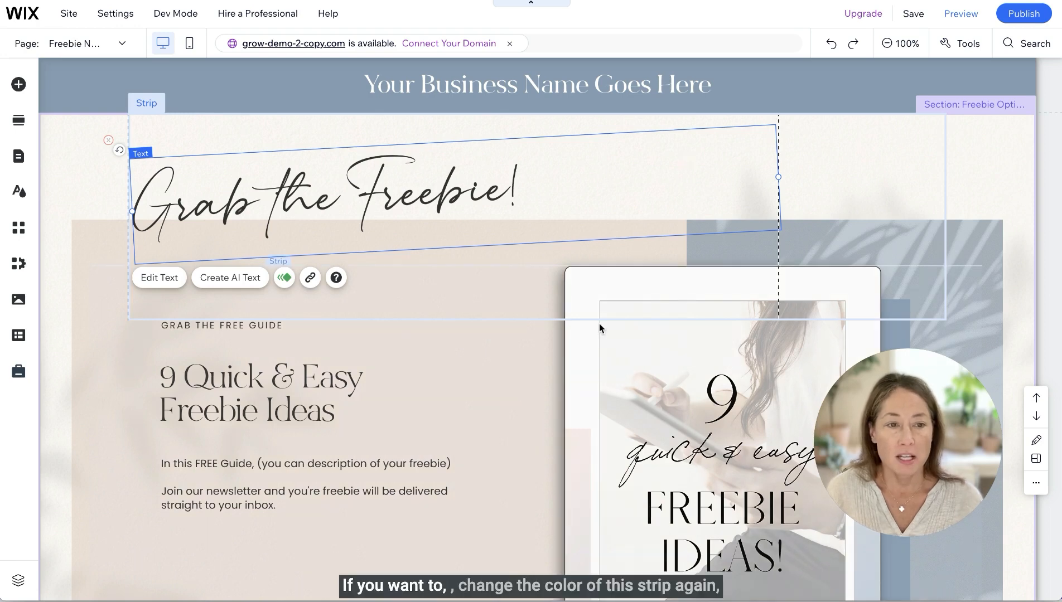
Examine the background colour and opacity settings of the header strip containing the business name
{"action": "left_click", "coordinate": [797, 99]}
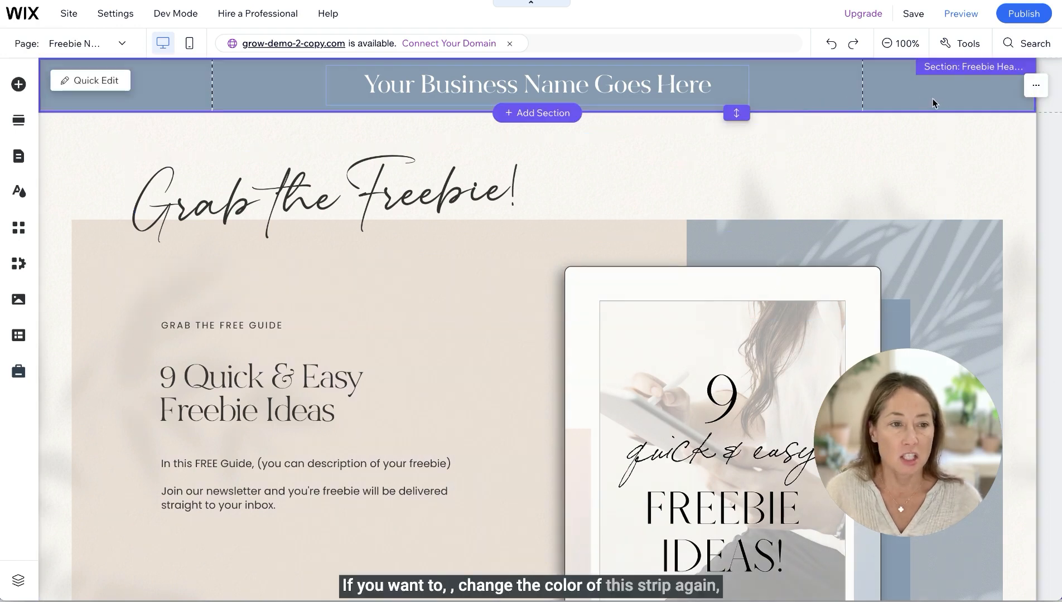
{"action": "left_click", "coordinate": [818, 103]}
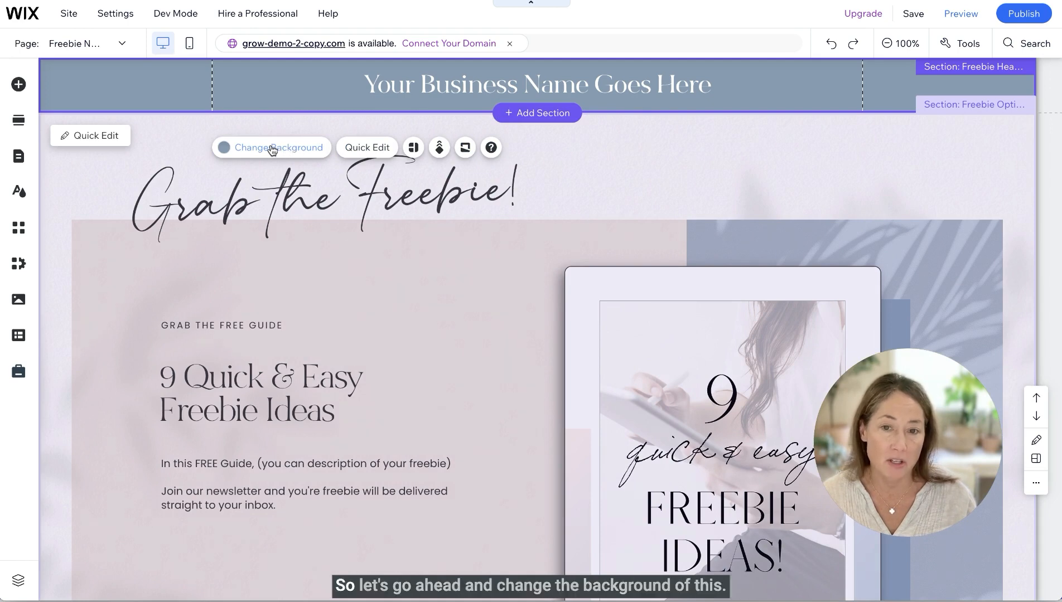
{"action": "left_click", "coordinate": [270, 149]}
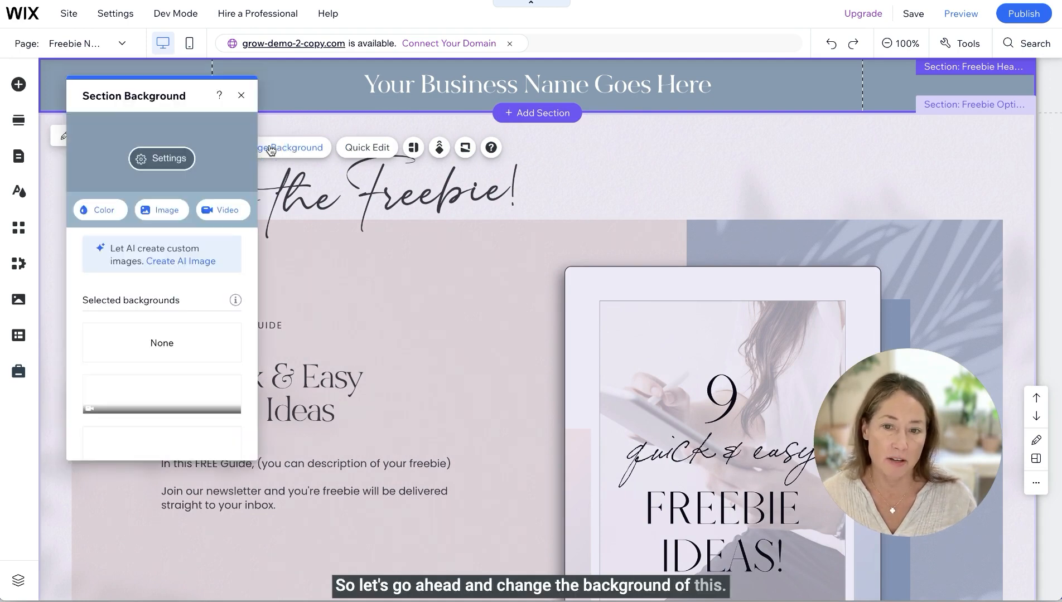
{"action": "left_click", "coordinate": [169, 159]}
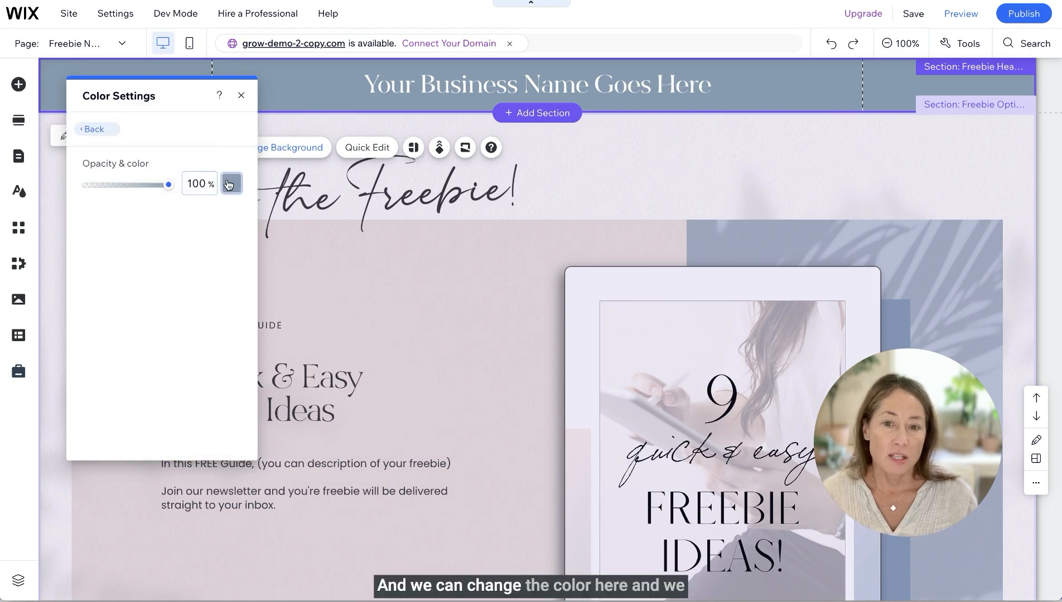
{"action": "mouse_move", "coordinate": [168, 184]}
{"action": "left_mouse_down"}
{"action": "mouse_move", "coordinate": [109, 184]}
{"action": "mouse_move", "coordinate": [182, 187]}
{"action": "left_mouse_up"}
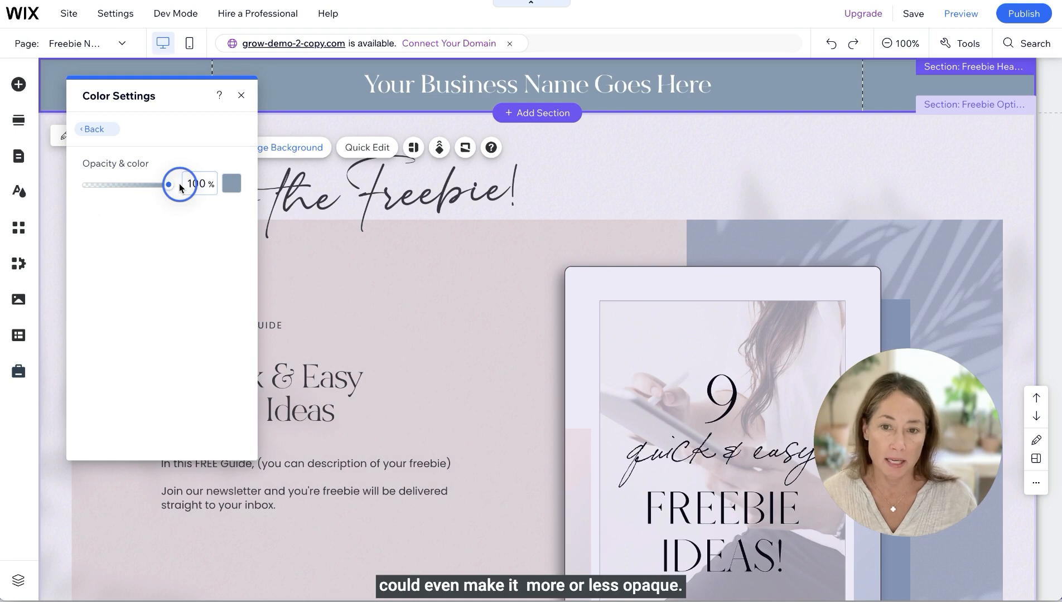
{"action": "left_click", "coordinate": [241, 95]}
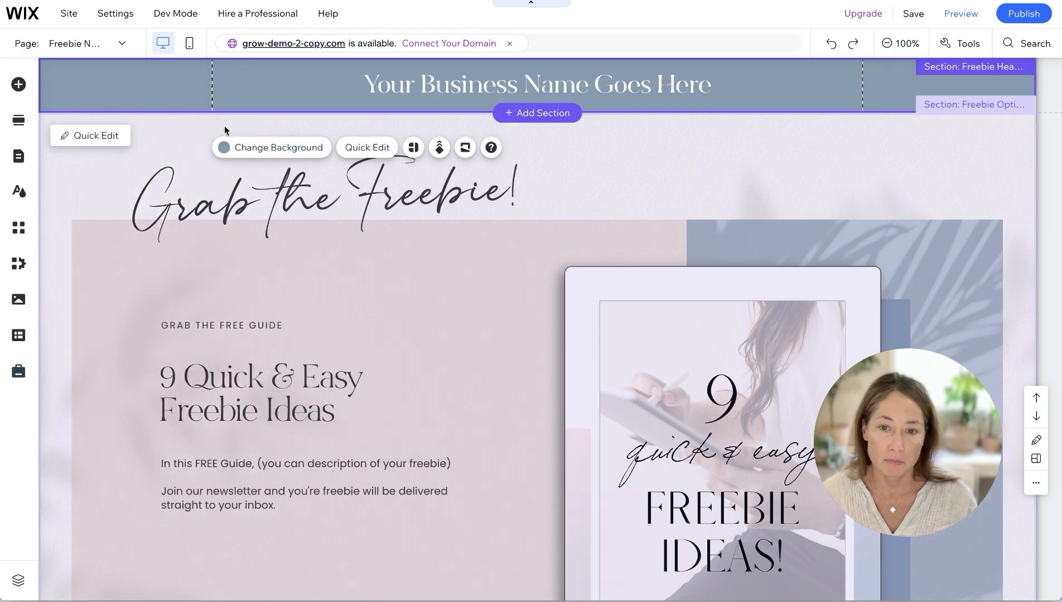
{"action": "left_click", "coordinate": [245, 148]}
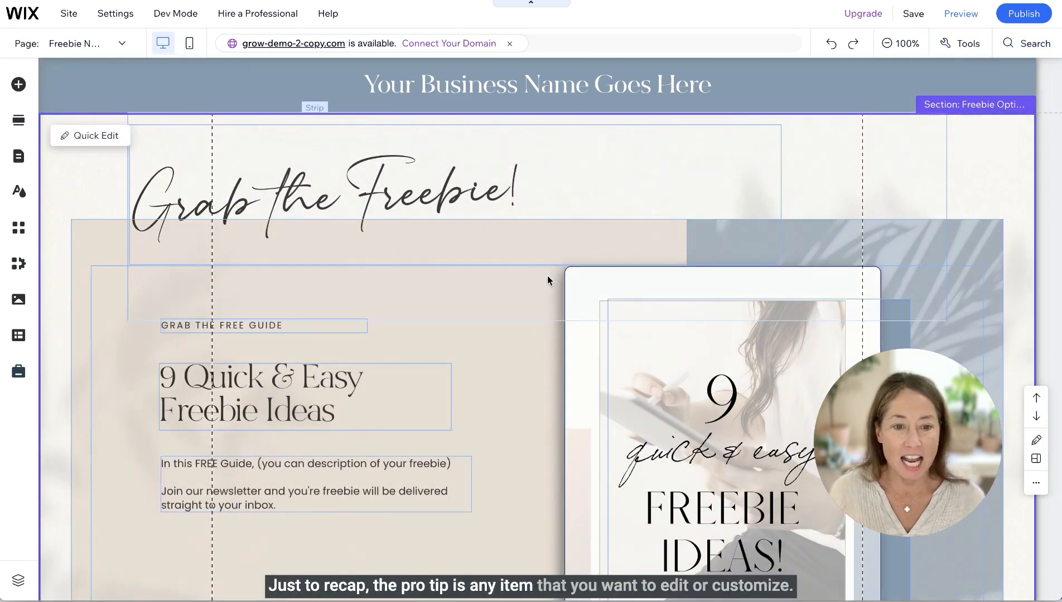
Replace the freebie cover image with the "Freebie" graphic from the site files
{"action": "scroll", "coordinate": [546, 280], "scroll_direction": "down", "scroll_amount": 3}
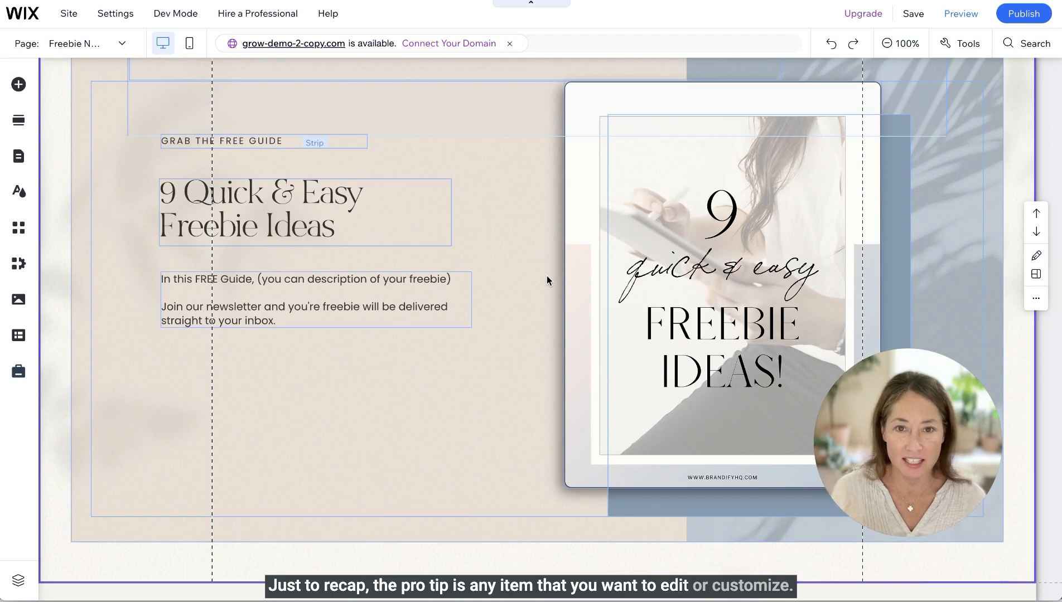
{"action": "left_click", "coordinate": [599, 250]}
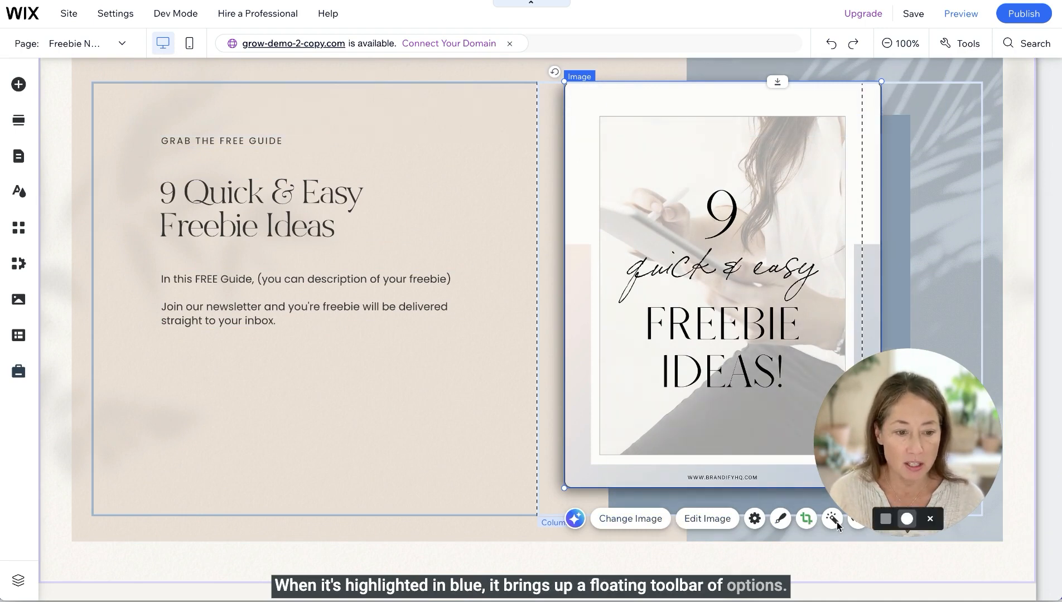
{"action": "left_click", "coordinate": [639, 519]}
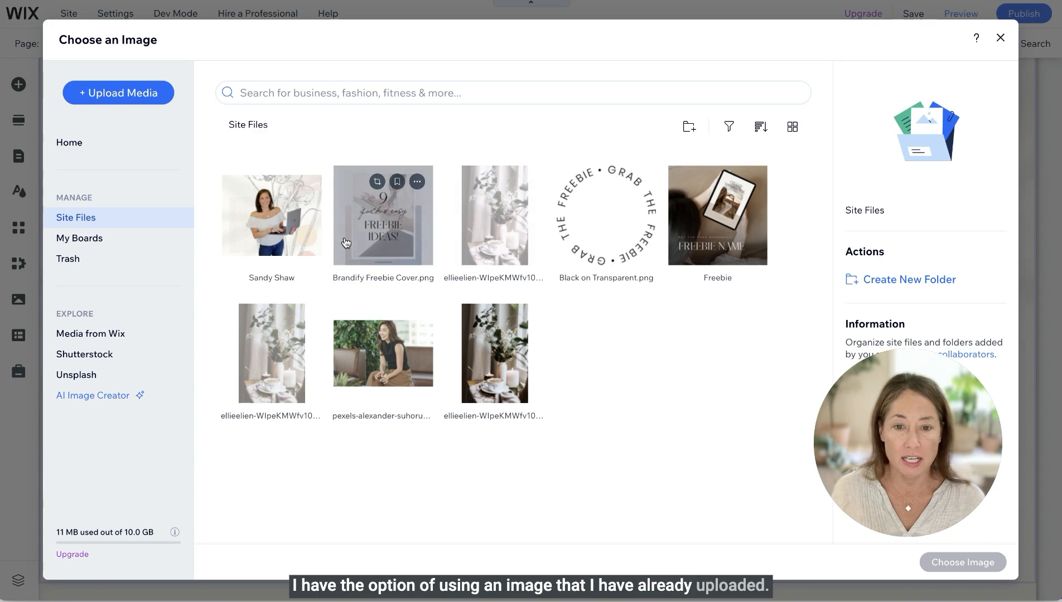
{"action": "left_click", "coordinate": [90, 334]}
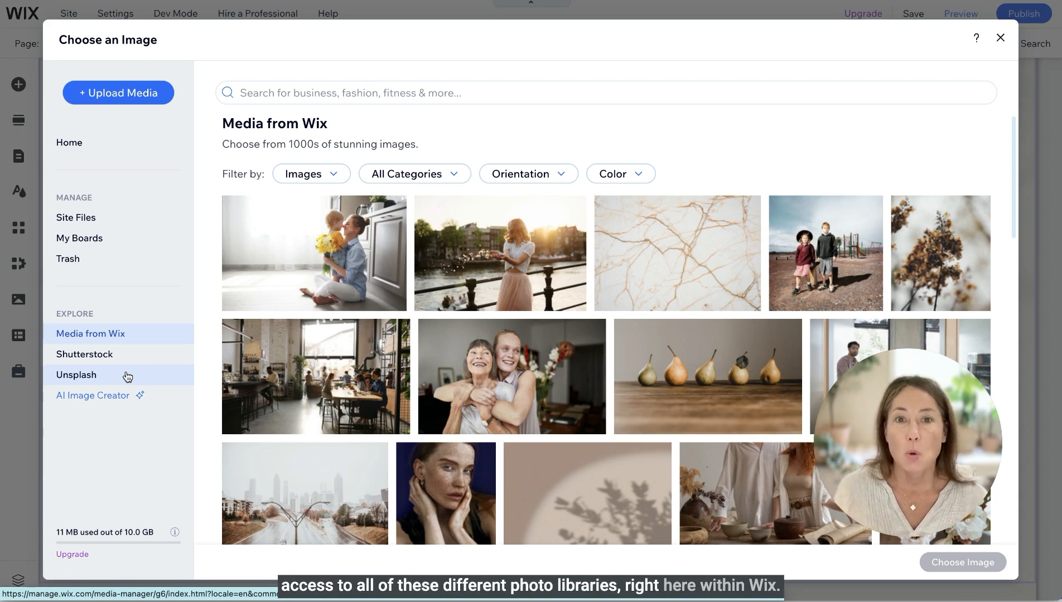
{"action": "left_click", "coordinate": [76, 217]}
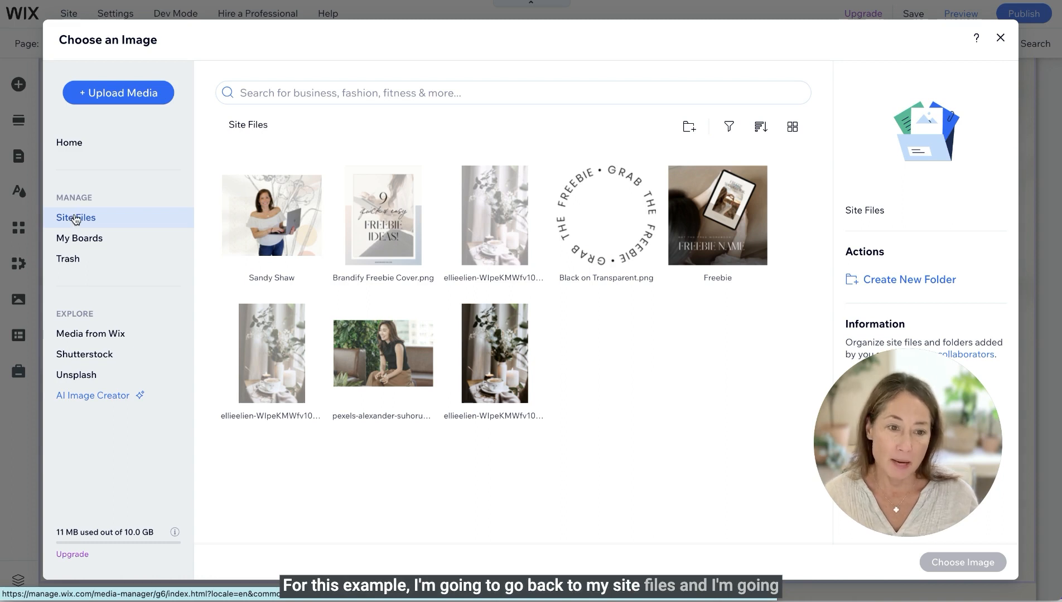
{"action": "left_click", "coordinate": [708, 220]}
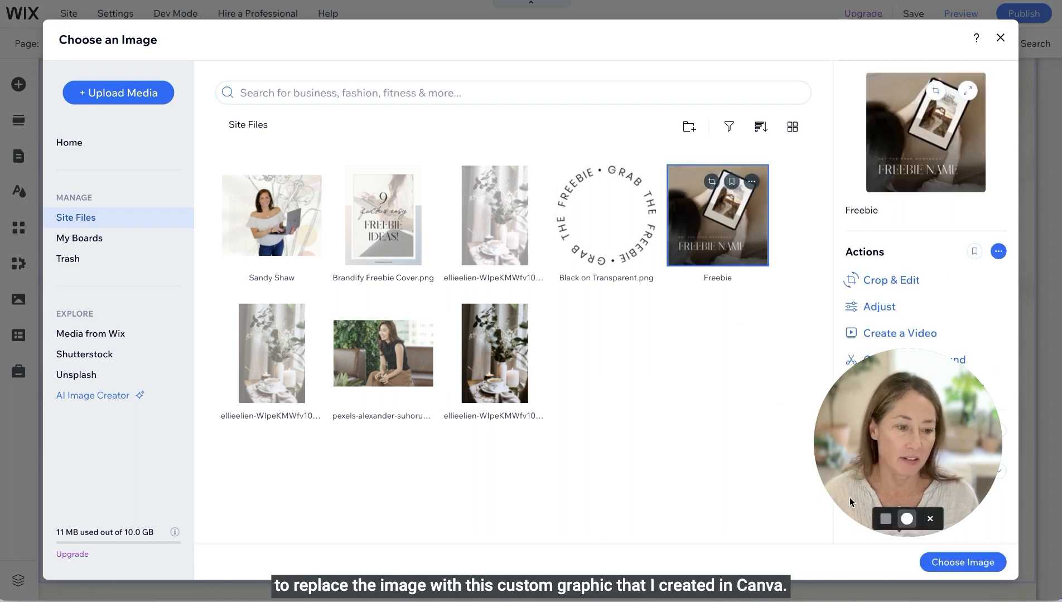
{"action": "left_click", "coordinate": [970, 565]}
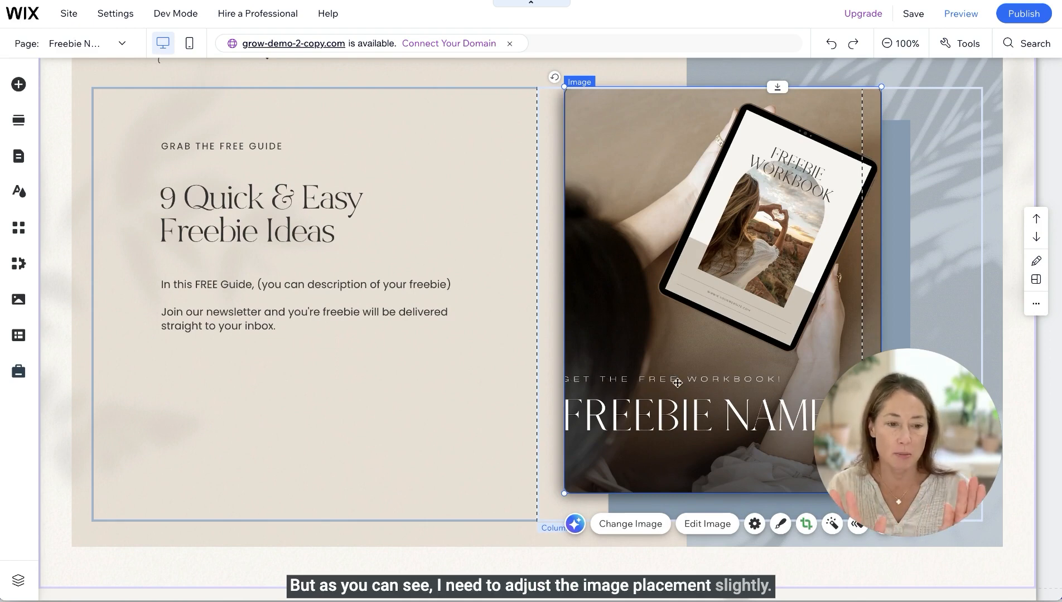
Crop the new freebie image, shifting it within its frame so the "FREEBIE NAME" text has equal spacing on both sides
{"action": "left_click", "coordinate": [806, 526]}
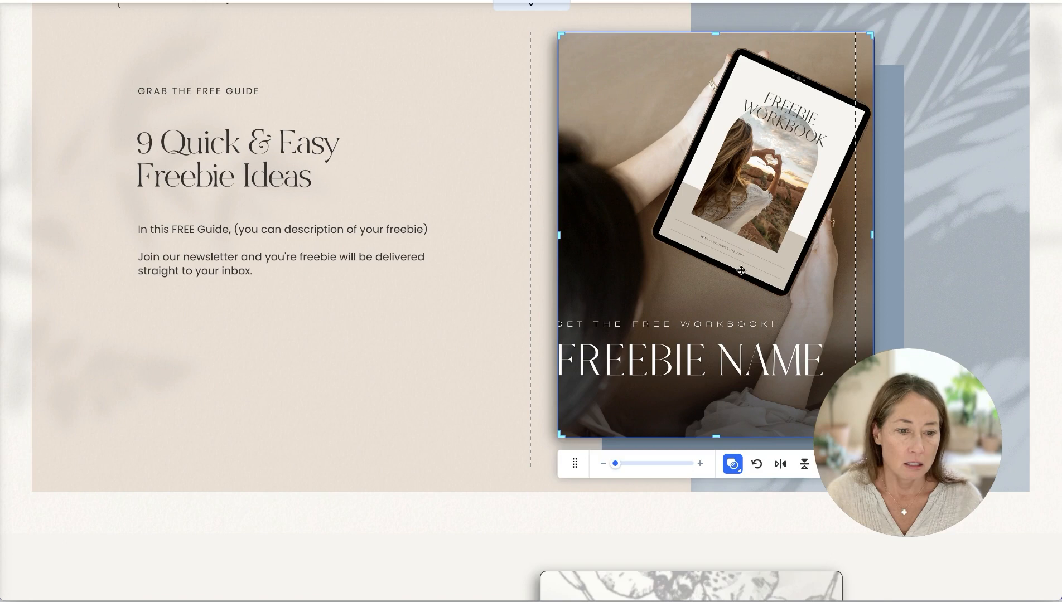
{"action": "left_click_drag", "start_coordinate": [615, 464], "coordinate": [613, 464]}
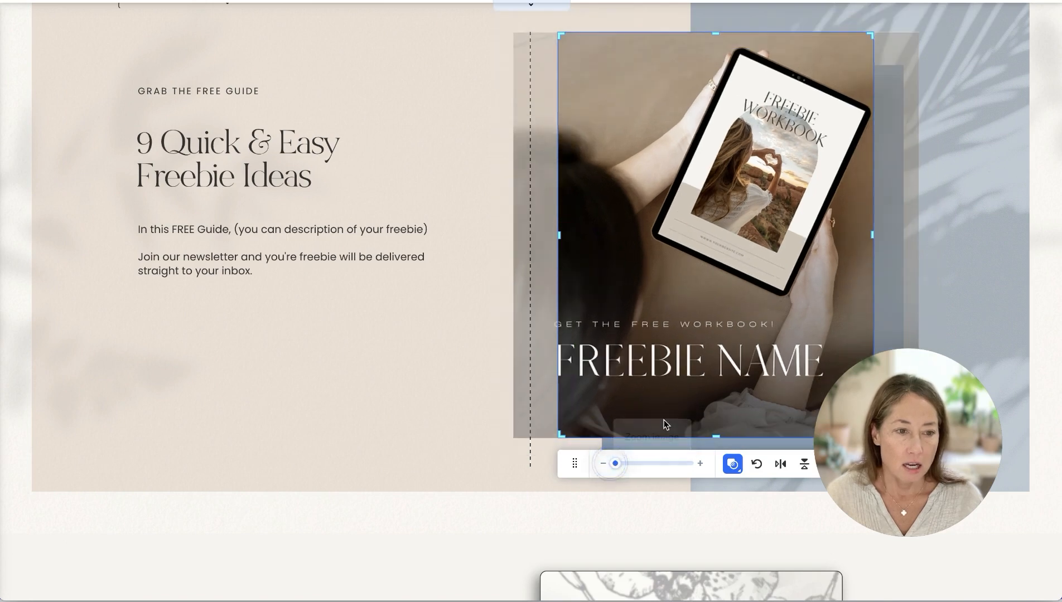
{"action": "left_click_drag", "start_coordinate": [535, 369], "coordinate": [561, 370]}
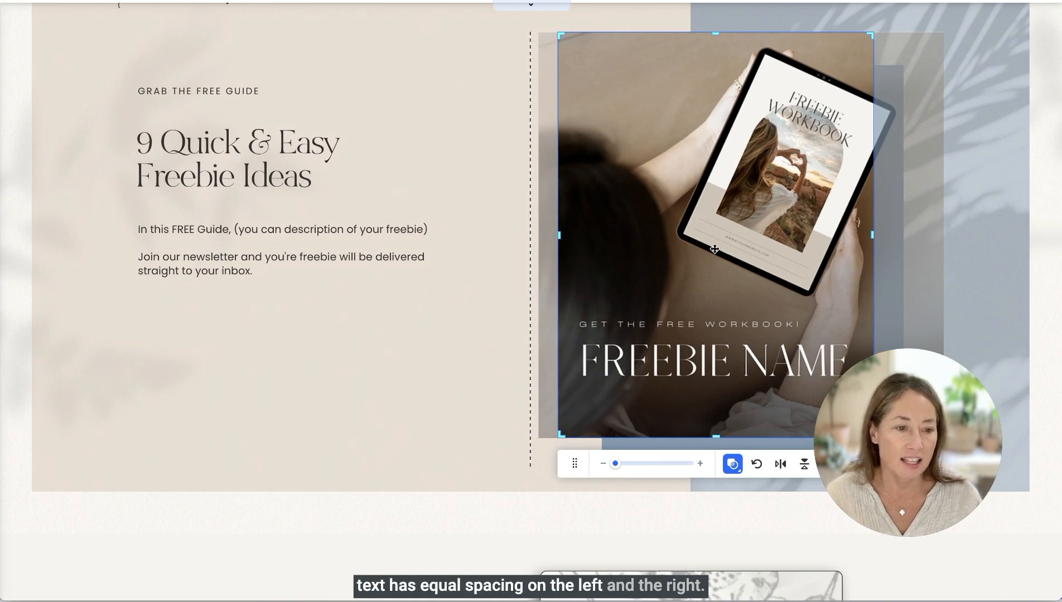
{"action": "left_click", "coordinate": [473, 288]}
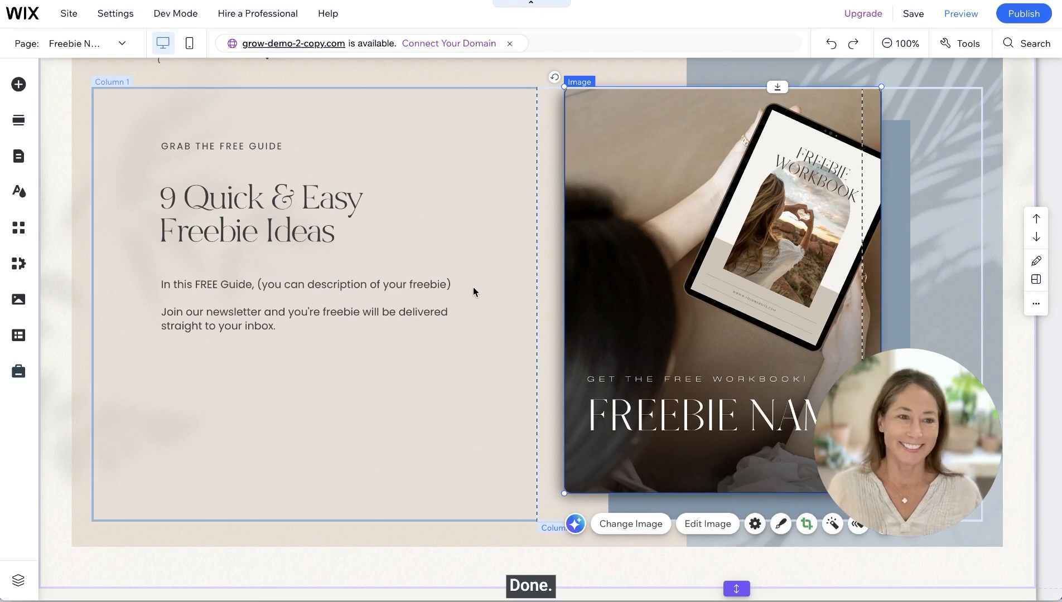
Change the fill colour of the box behind the freebie image to the saved purple #A763A4
{"action": "scroll", "coordinate": [472, 288], "scroll_direction": "up", "scroll_amount": 2}
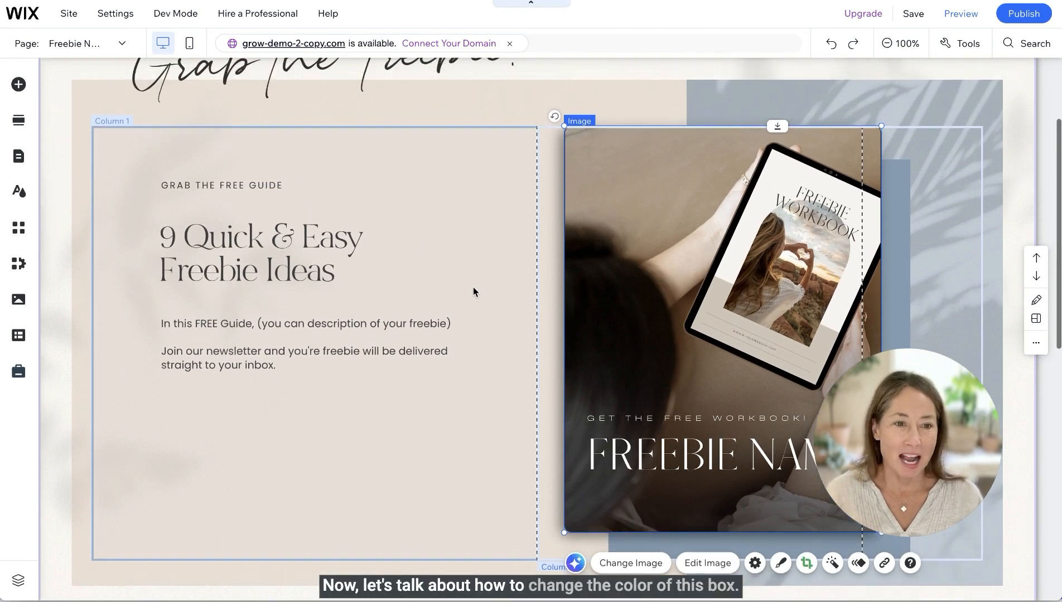
{"action": "scroll", "coordinate": [473, 287], "scroll_direction": "up", "scroll_amount": 1}
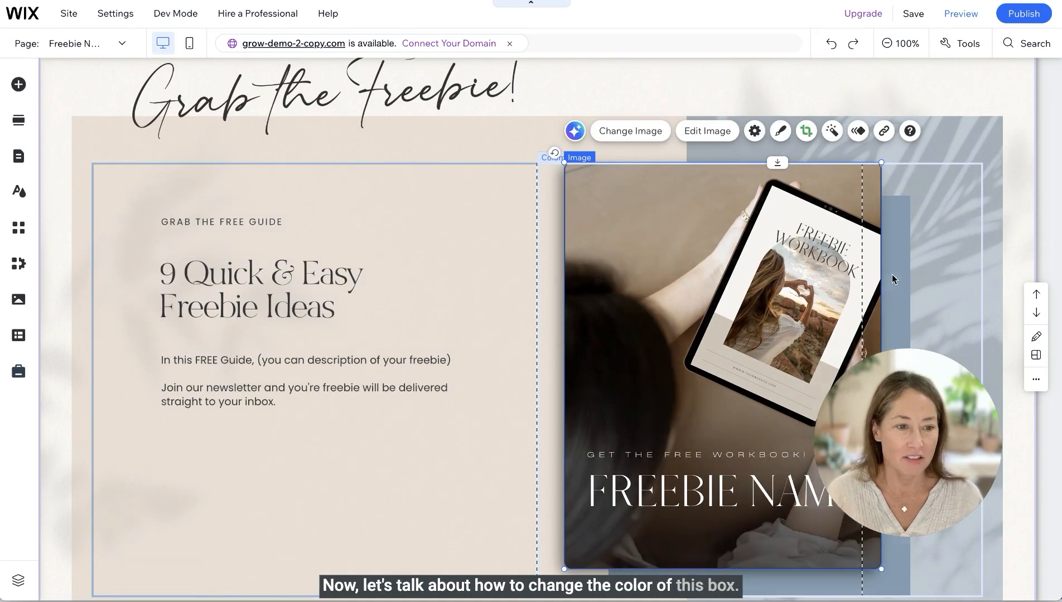
{"action": "left_click", "coordinate": [899, 268]}
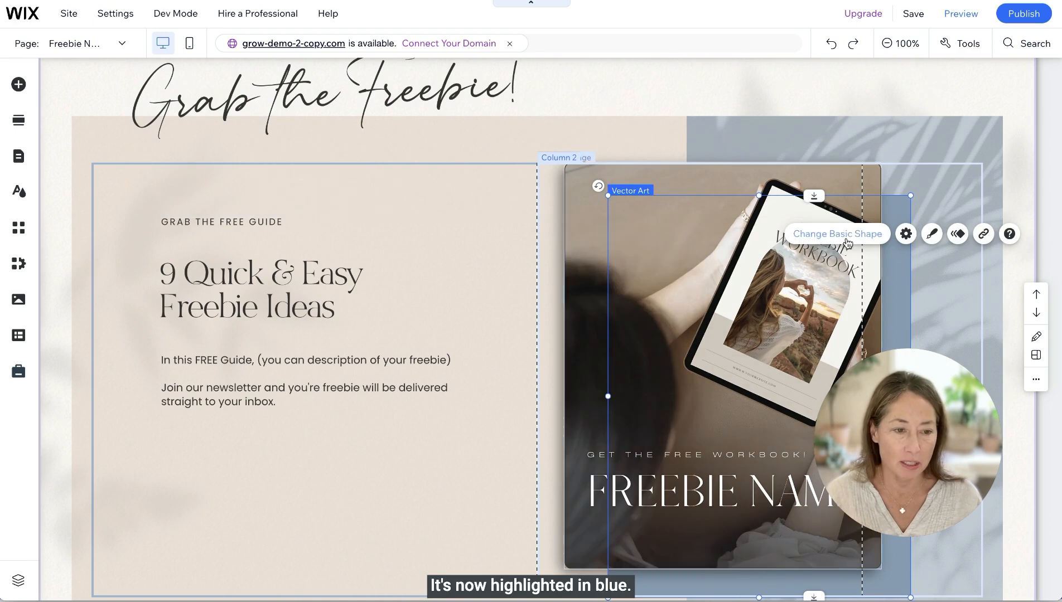
{"action": "left_click", "coordinate": [933, 233]}
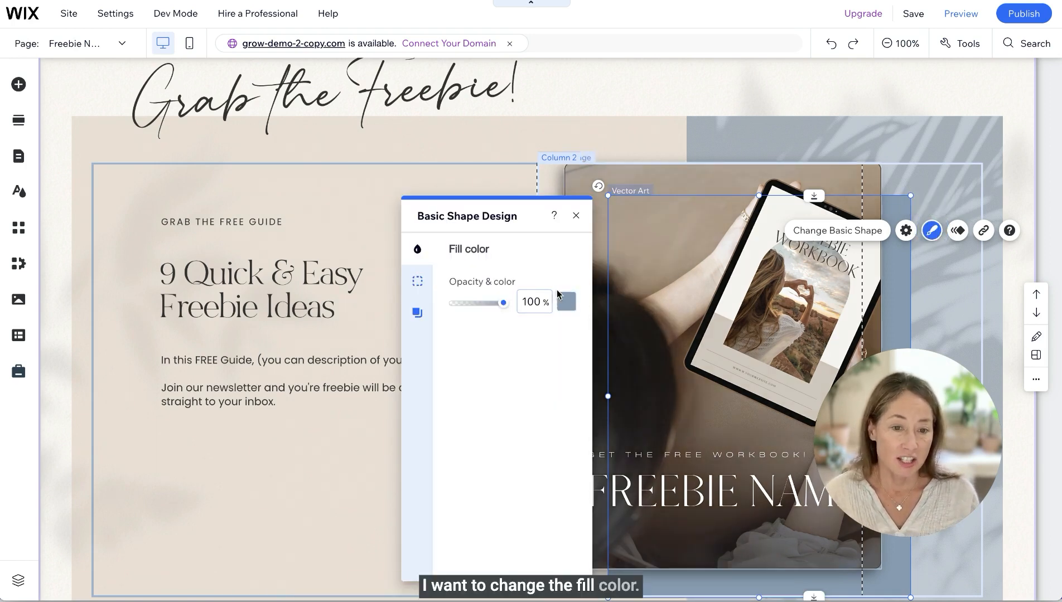
{"action": "left_click", "coordinate": [566, 302]}
{"action": "left_click", "coordinate": [484, 465]}
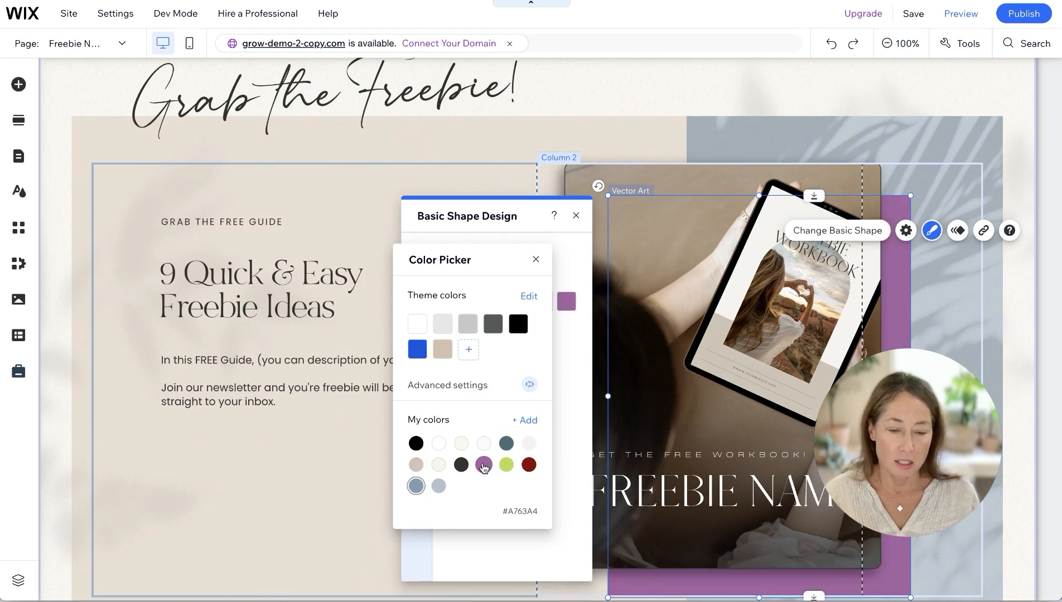
{"action": "left_click", "coordinate": [483, 464]}
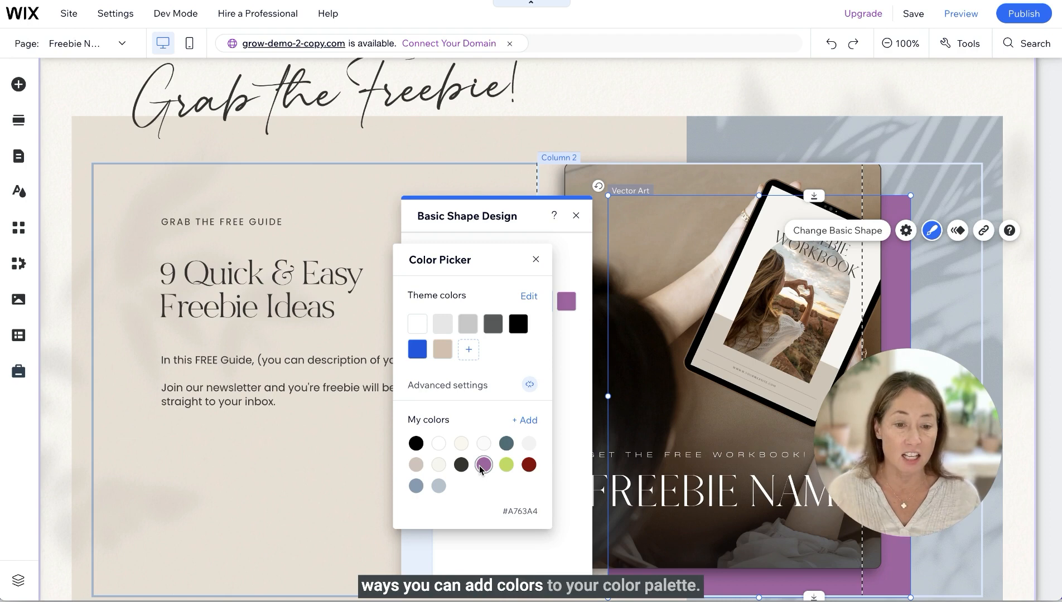
Try custom fill colours for the box: sample the heading's dark gray #333230, and enter the hex code #FAFAFA
{"action": "left_click", "coordinate": [527, 421]}
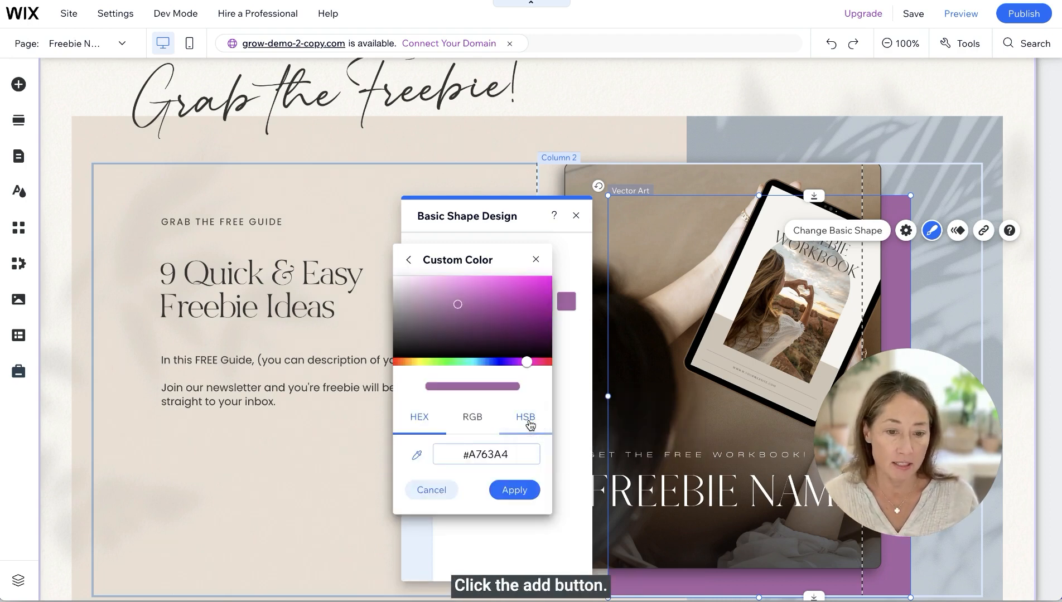
{"action": "left_click", "coordinate": [417, 457]}
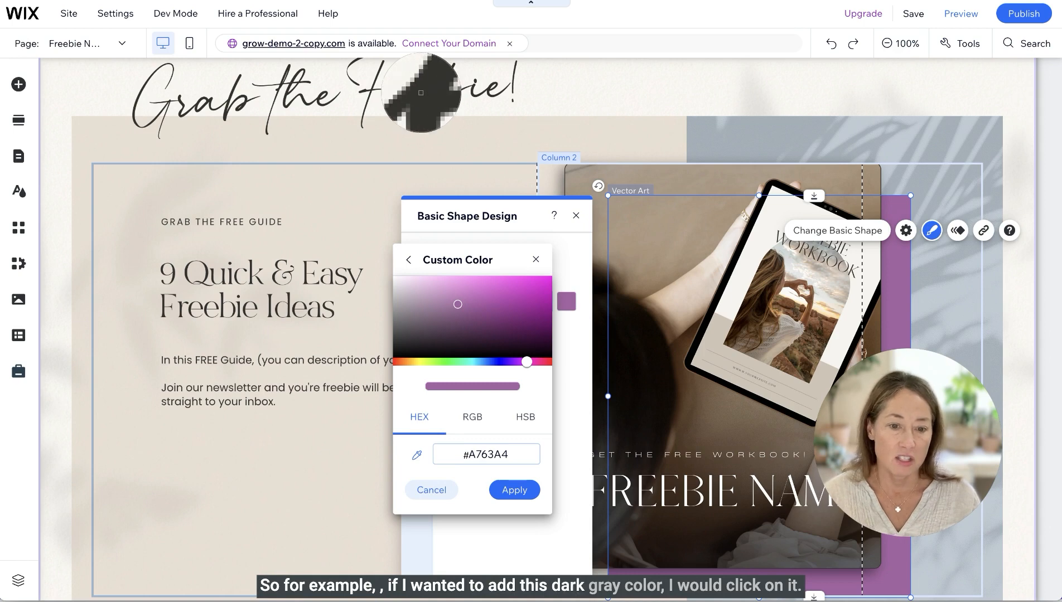
{"action": "left_click", "coordinate": [420, 93]}
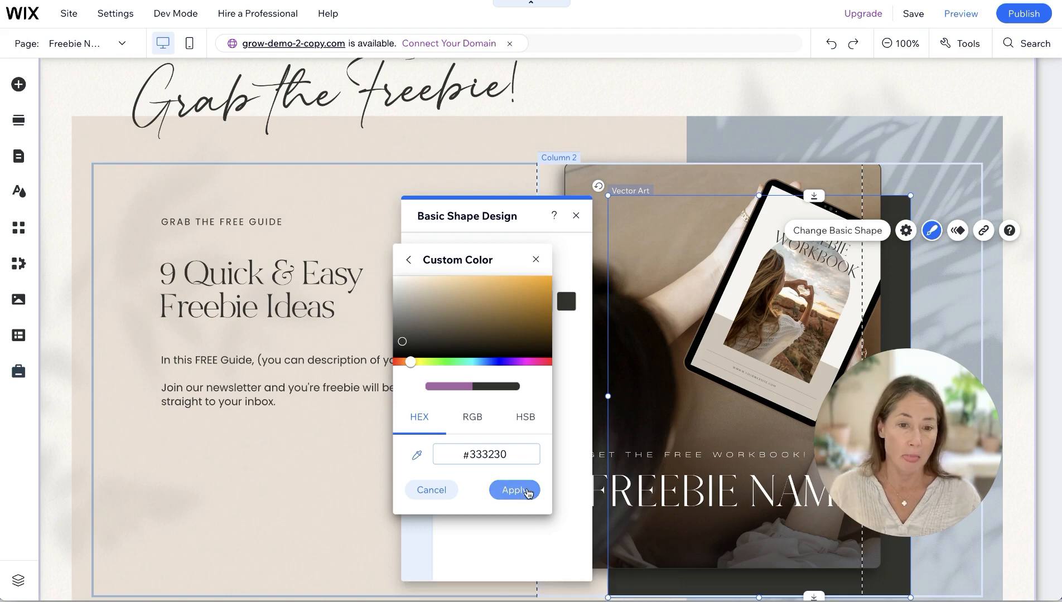
{"action": "double_click", "coordinate": [505, 456]}
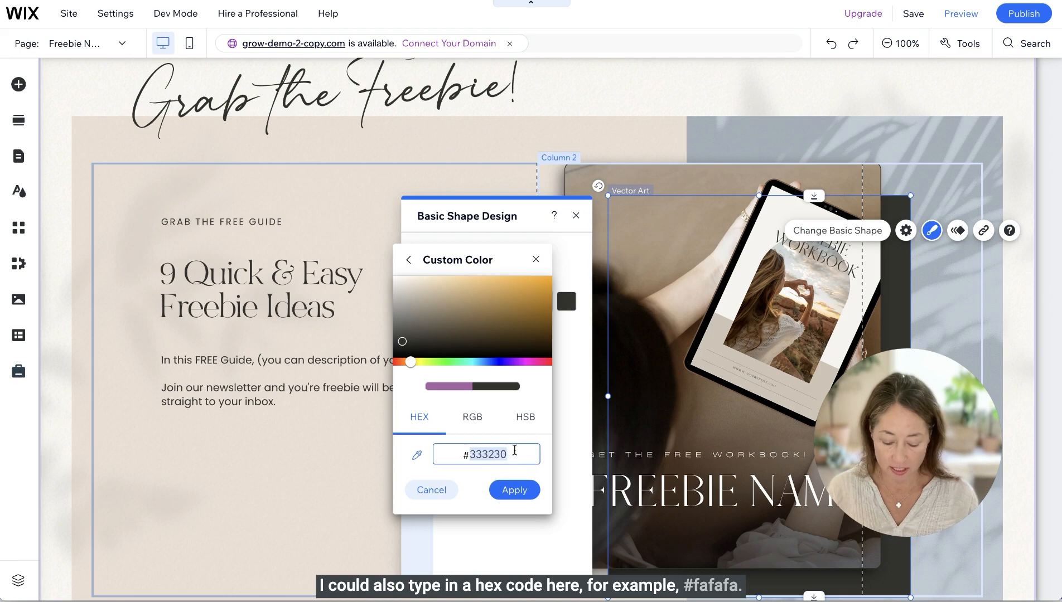
{"action": "type", "text": "Fafafa"}
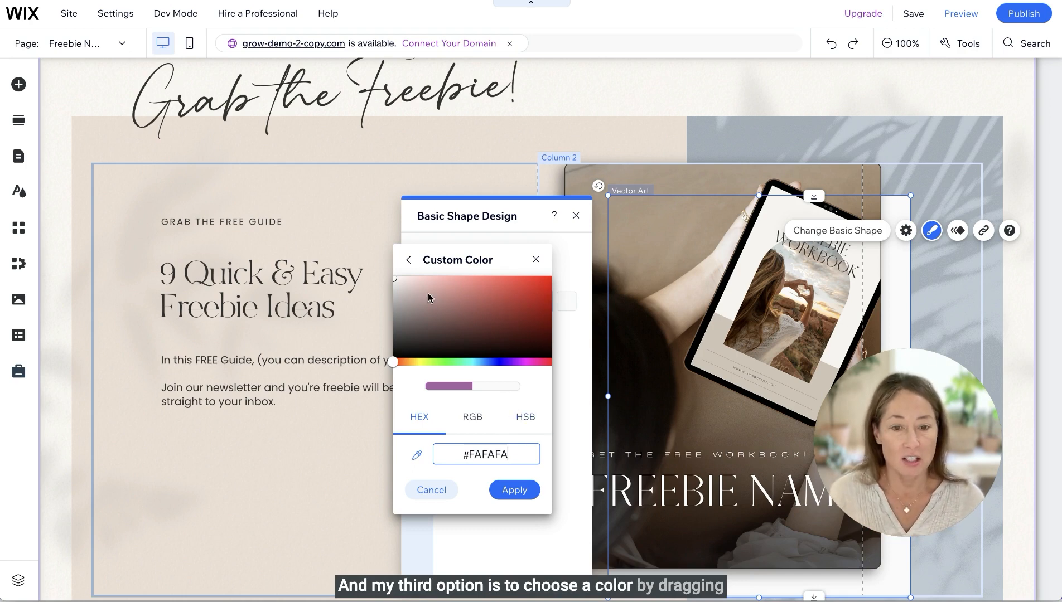
Mix a custom dark plum, #583667, as the fill colour of the box behind the freebie image and apply it
{"action": "mouse_move", "coordinate": [394, 285]}
{"action": "left_mouse_down"}
{"action": "mouse_move", "coordinate": [510, 324]}
{"action": "mouse_move", "coordinate": [476, 317]}
{"action": "mouse_move", "coordinate": [495, 303]}
{"action": "mouse_move", "coordinate": [516, 337]}
{"action": "left_mouse_up"}
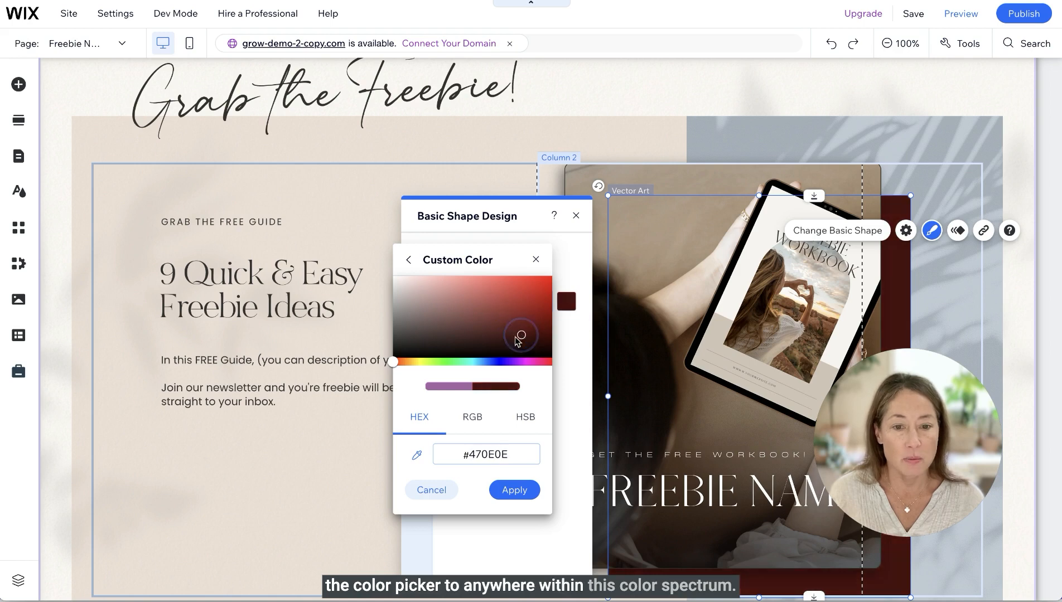
{"action": "left_click_drag", "start_coordinate": [394, 363], "coordinate": [518, 363]}
{"action": "left_click_drag", "start_coordinate": [463, 312], "coordinate": [470, 328]}
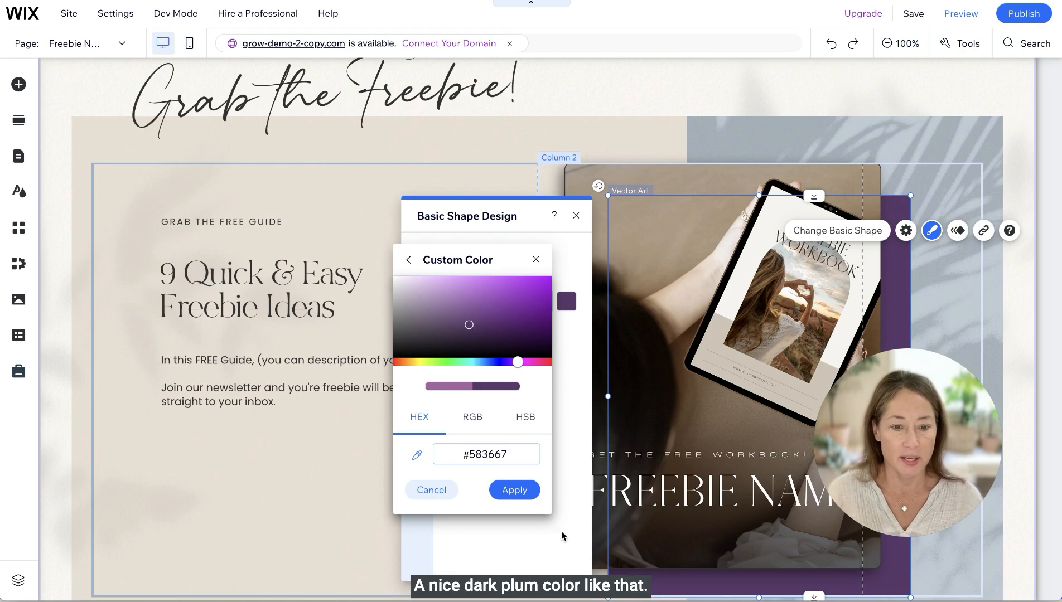
{"action": "left_click", "coordinate": [515, 490]}
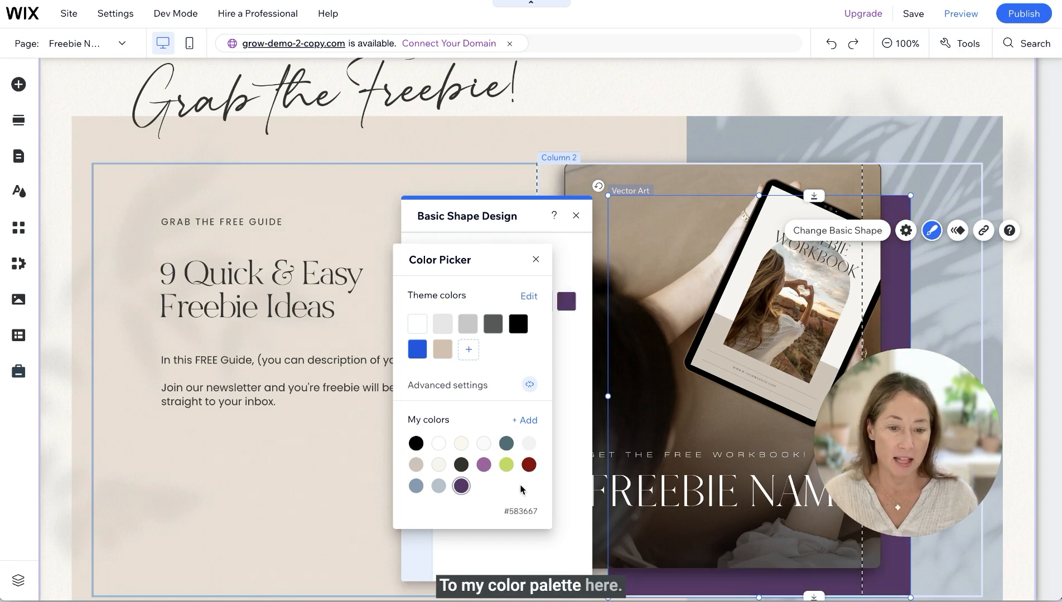
{"action": "left_click", "coordinate": [506, 314]}
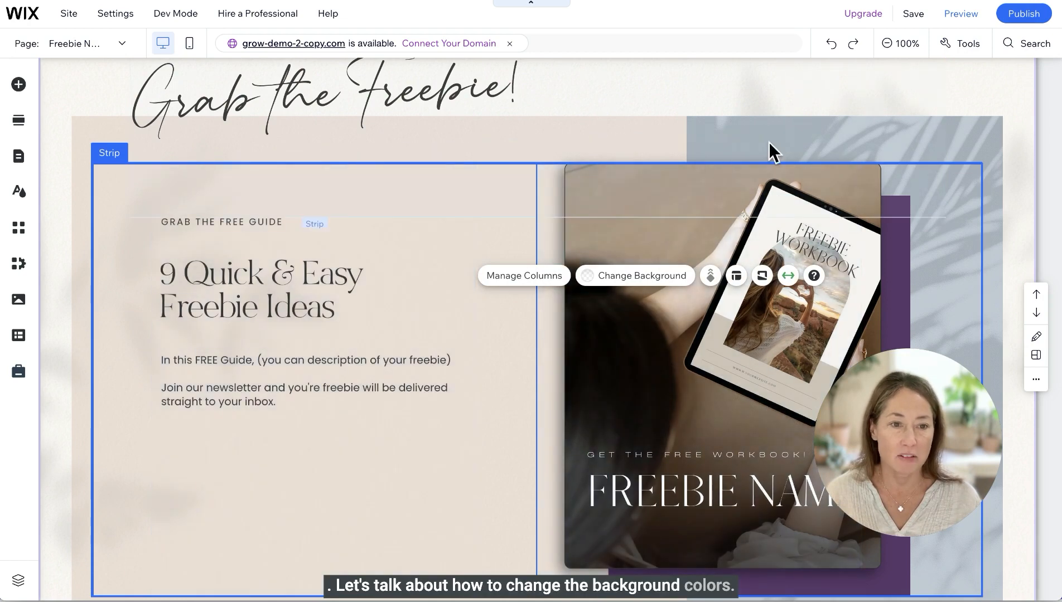
Set the colour behind the video in the freebie section's background to the beige theme colour #D8C0AF
{"action": "scroll", "coordinate": [766, 89], "scroll_direction": "up", "scroll_amount": 1}
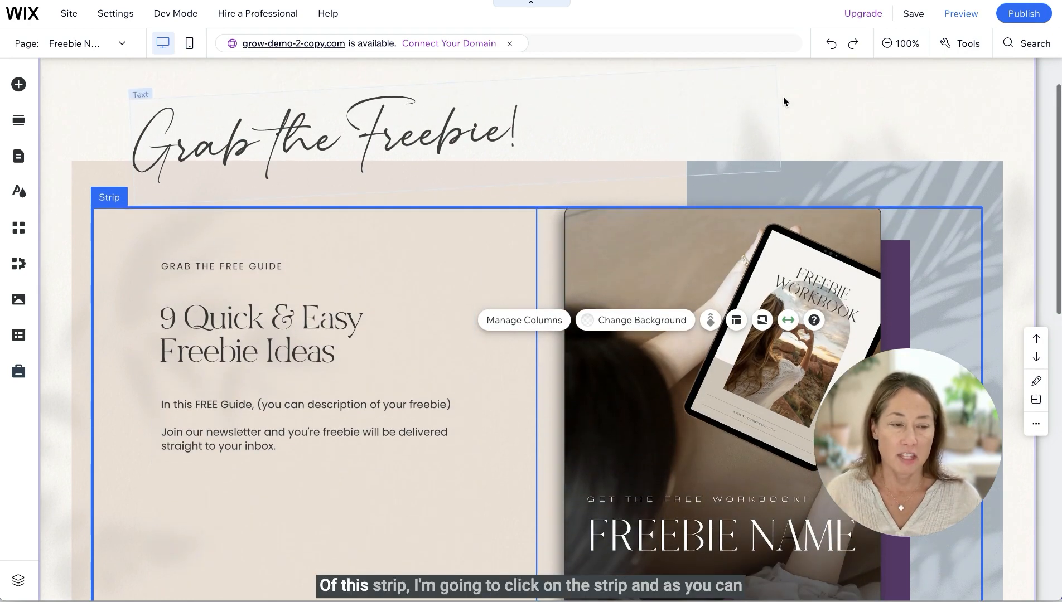
{"action": "left_click", "coordinate": [940, 109]}
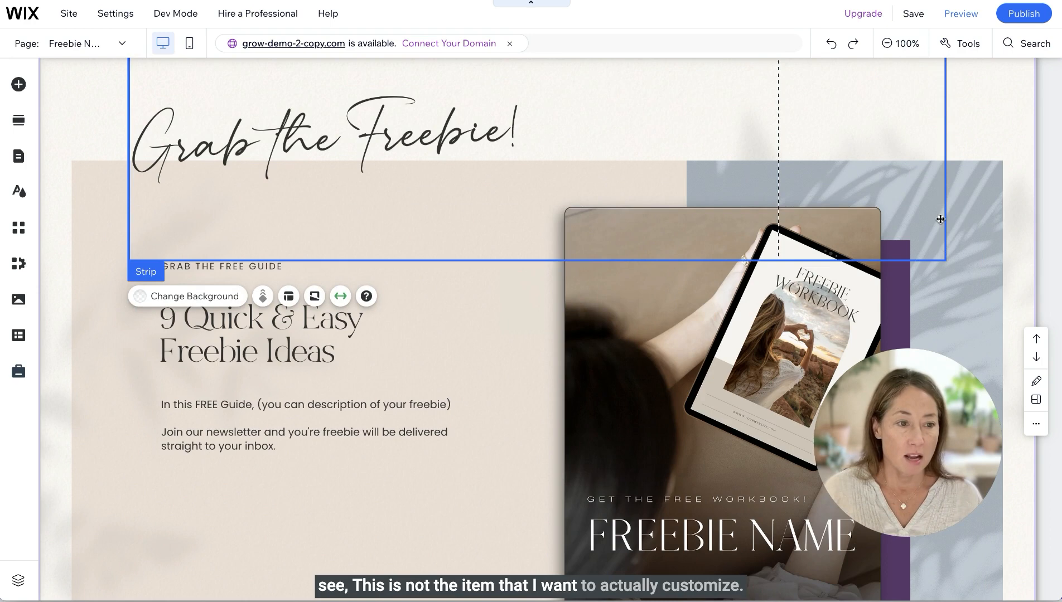
{"action": "left_click", "coordinate": [975, 122]}
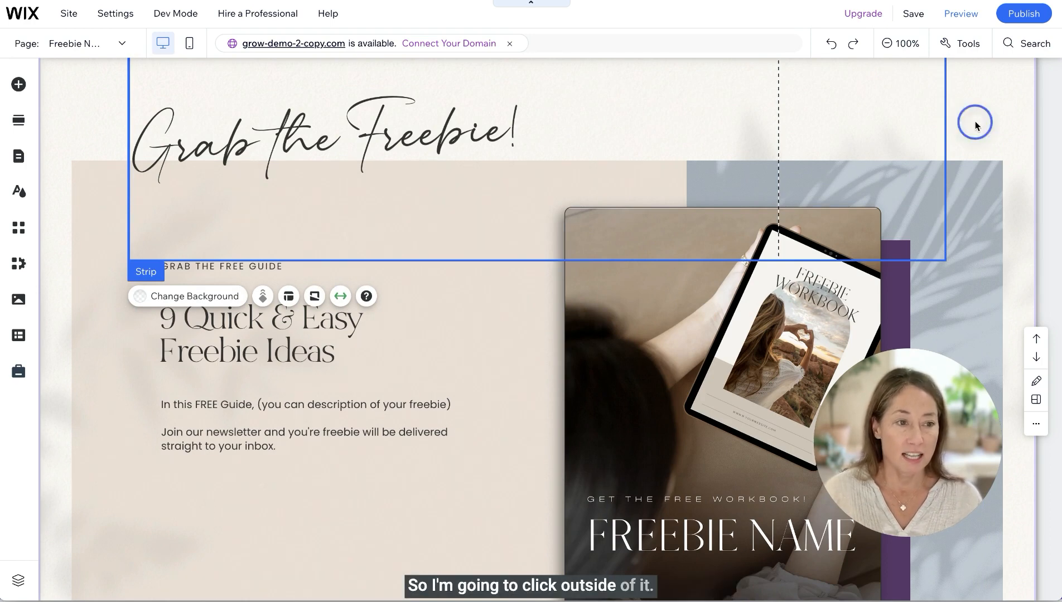
{"action": "scroll", "coordinate": [975, 126], "scroll_direction": "up", "scroll_amount": 2}
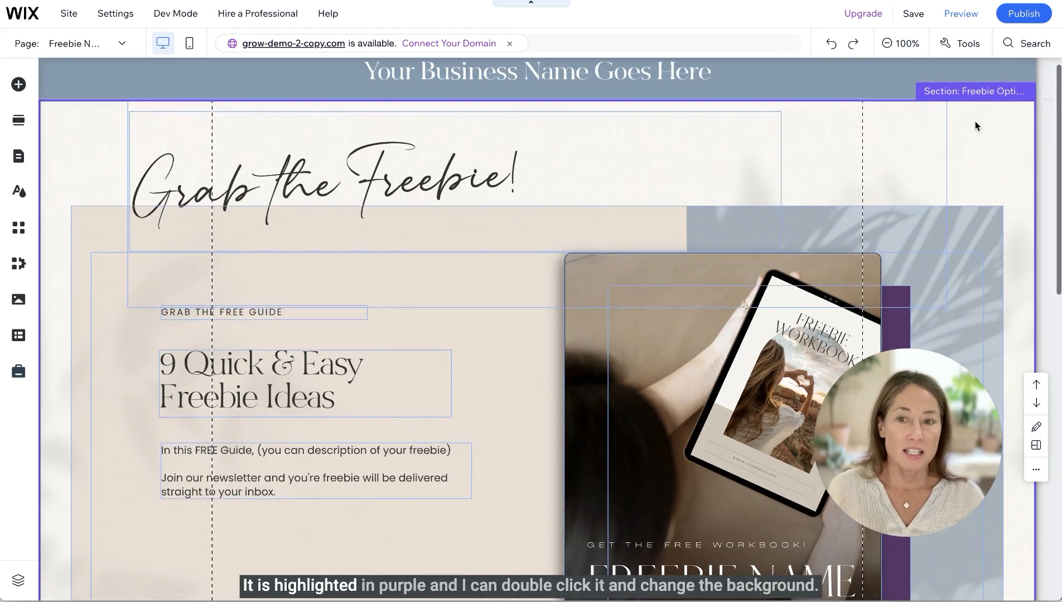
{"action": "left_click", "coordinate": [966, 147]}
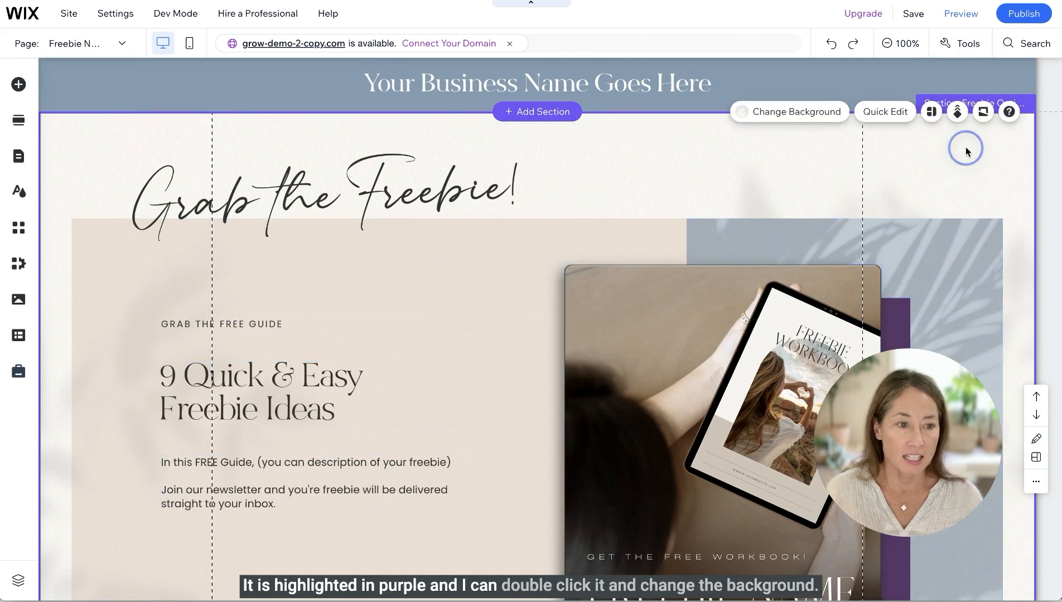
{"action": "left_click", "coordinate": [794, 113]}
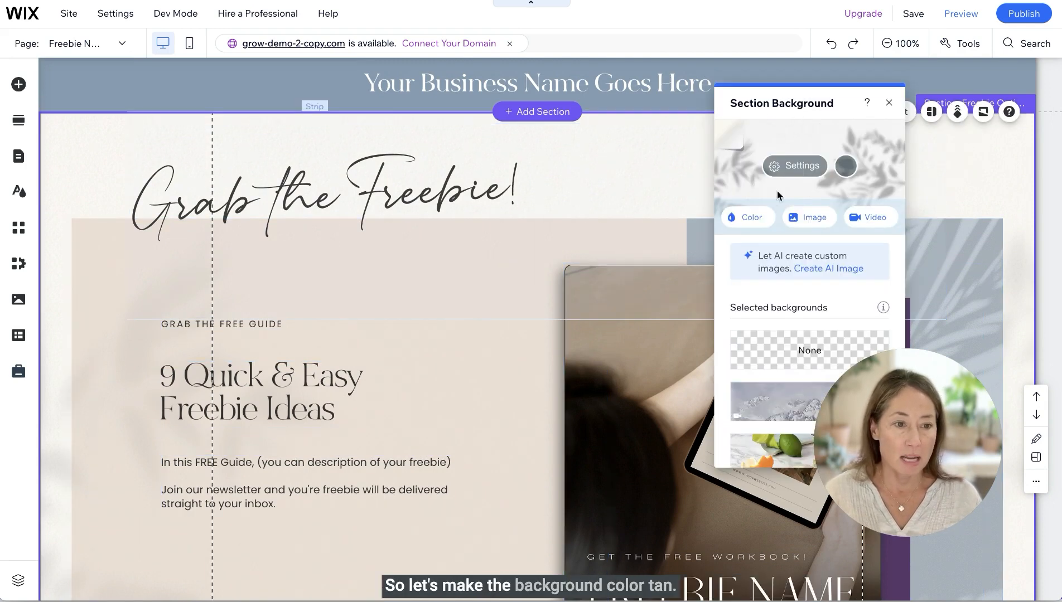
{"action": "left_click", "coordinate": [797, 166]}
{"action": "left_click_drag", "start_coordinate": [821, 104], "coordinate": [683, 90]}
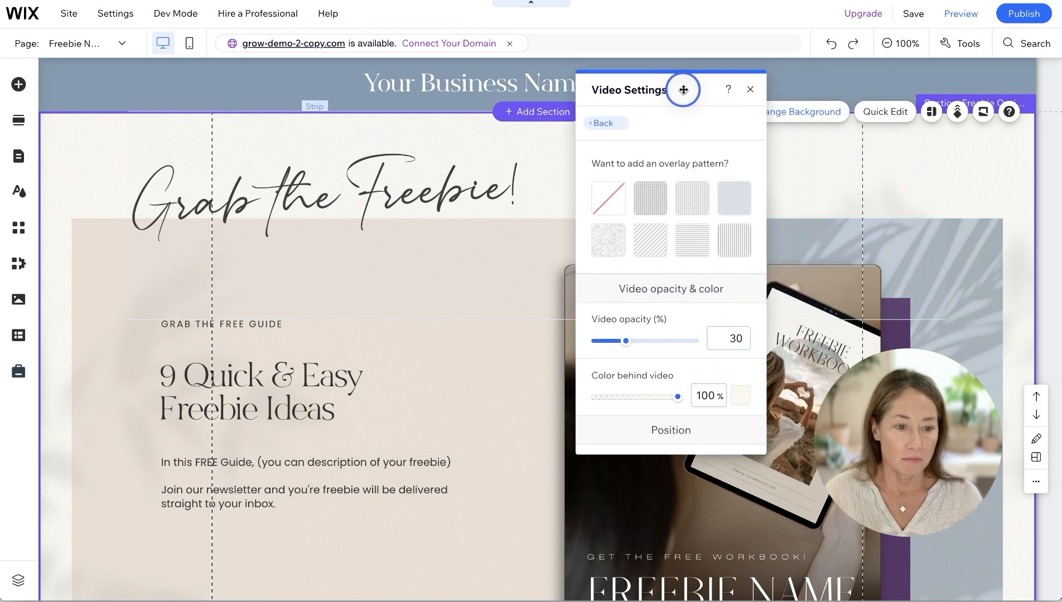
{"action": "left_click", "coordinate": [739, 397]}
{"action": "left_click", "coordinate": [786, 422]}
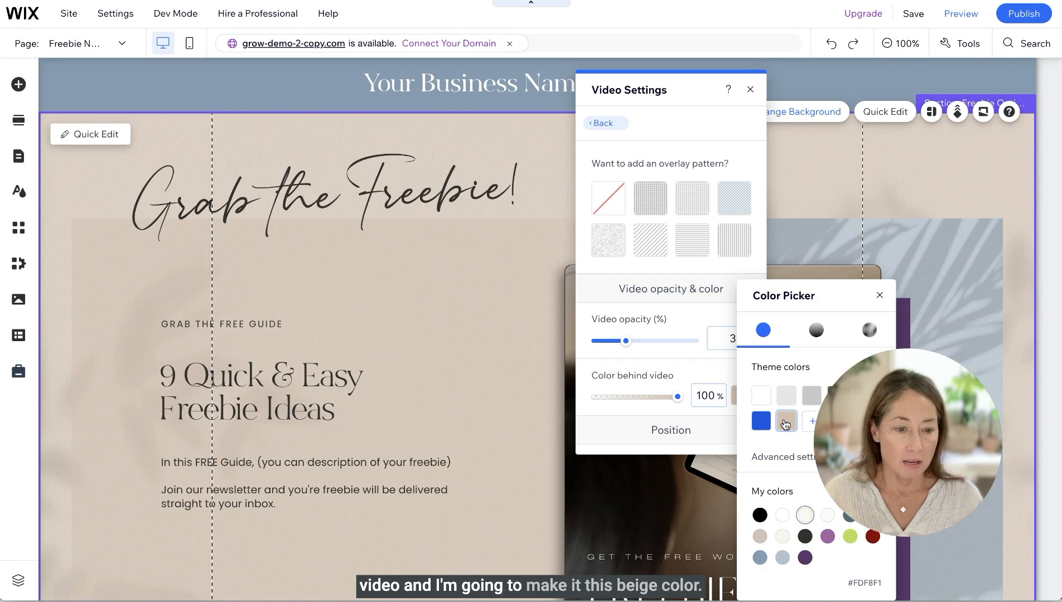
{"action": "left_click", "coordinate": [786, 423]}
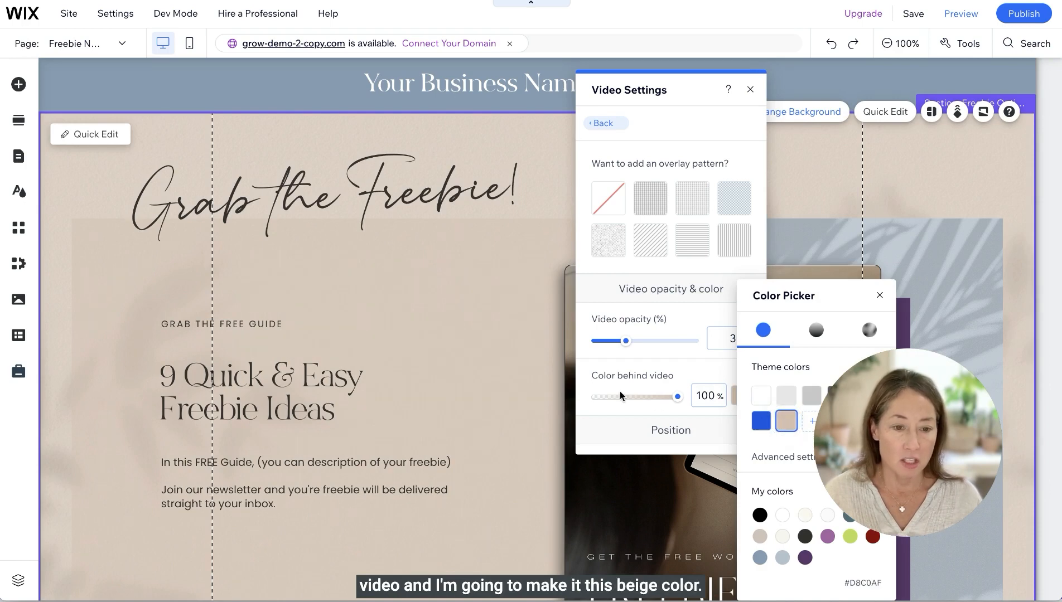
Set the section background's video opacity to 59% and the opacity of the colour behind it to 69%, and preview the page
{"action": "left_click_drag", "start_coordinate": [625, 341], "coordinate": [656, 343]}
{"action": "left_click_drag", "start_coordinate": [678, 402], "coordinate": [655, 400]}
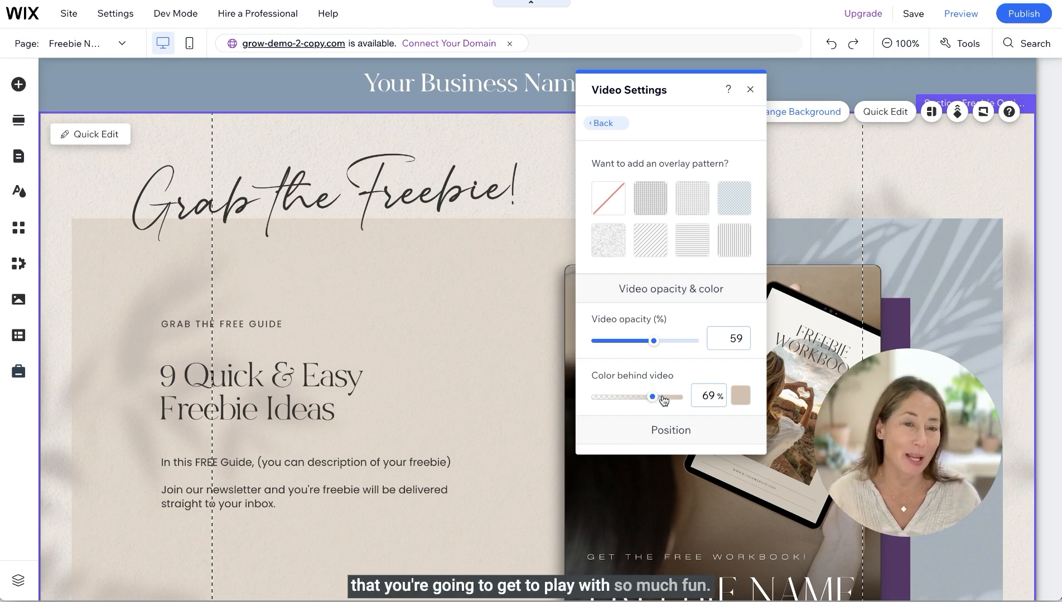
{"action": "left_click", "coordinate": [750, 91]}
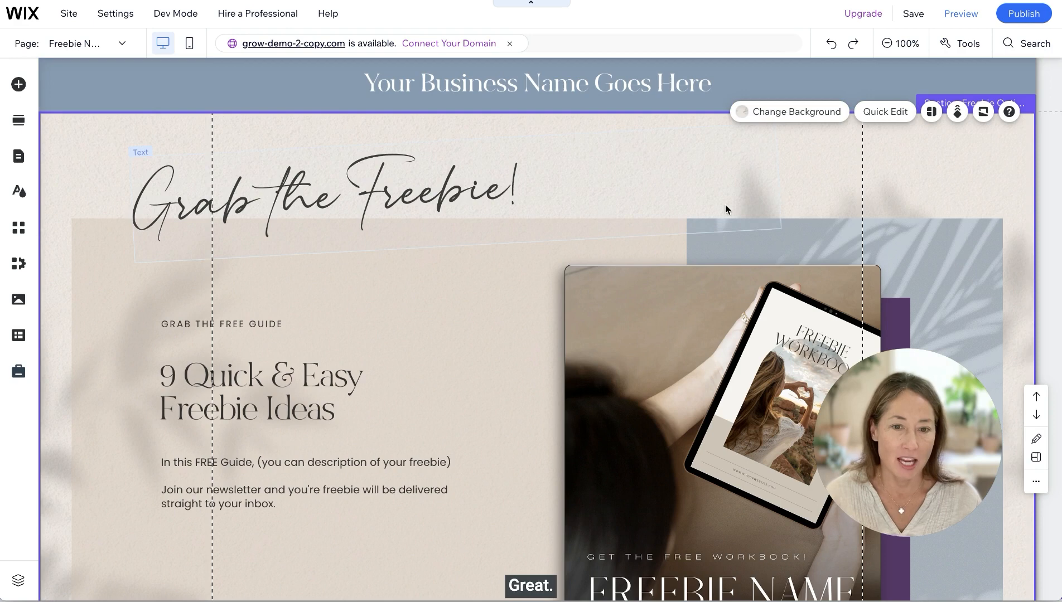
{"action": "left_click", "coordinate": [955, 15]}
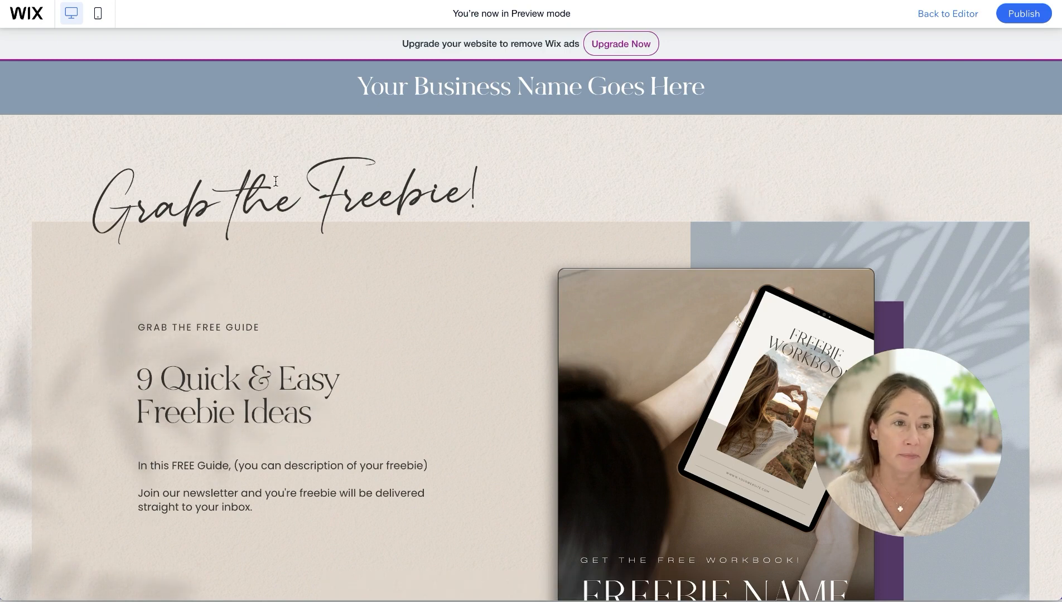
{"action": "left_click", "coordinate": [941, 15]}
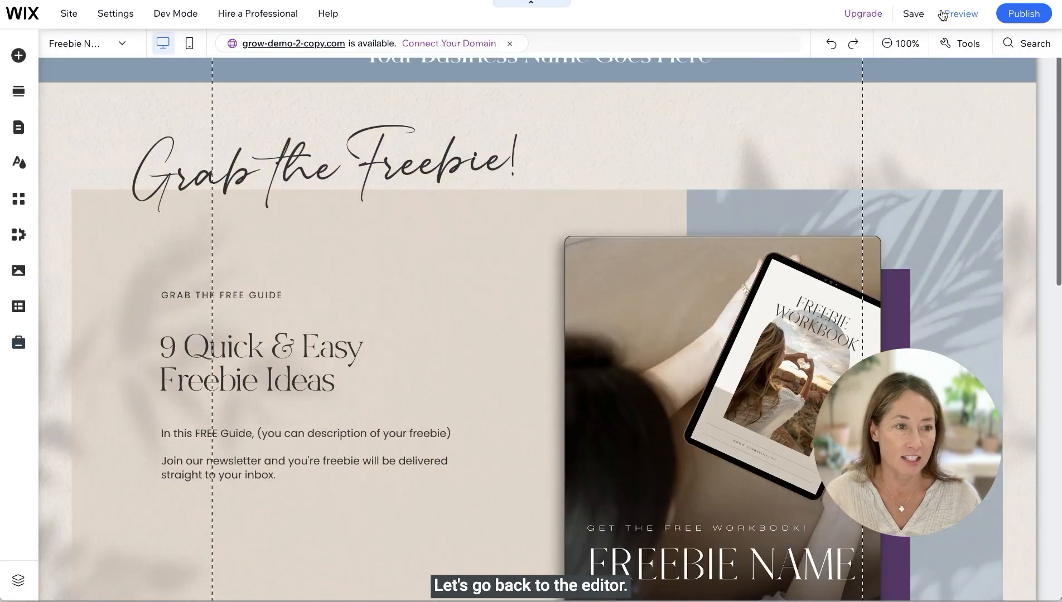
Set the colour behind the image in the blue second column's background to the saved violet #A763A4
{"action": "scroll", "coordinate": [802, 180], "scroll_direction": "down", "scroll_amount": 2}
{"action": "scroll", "coordinate": [802, 180], "scroll_direction": "down", "scroll_amount": 2}
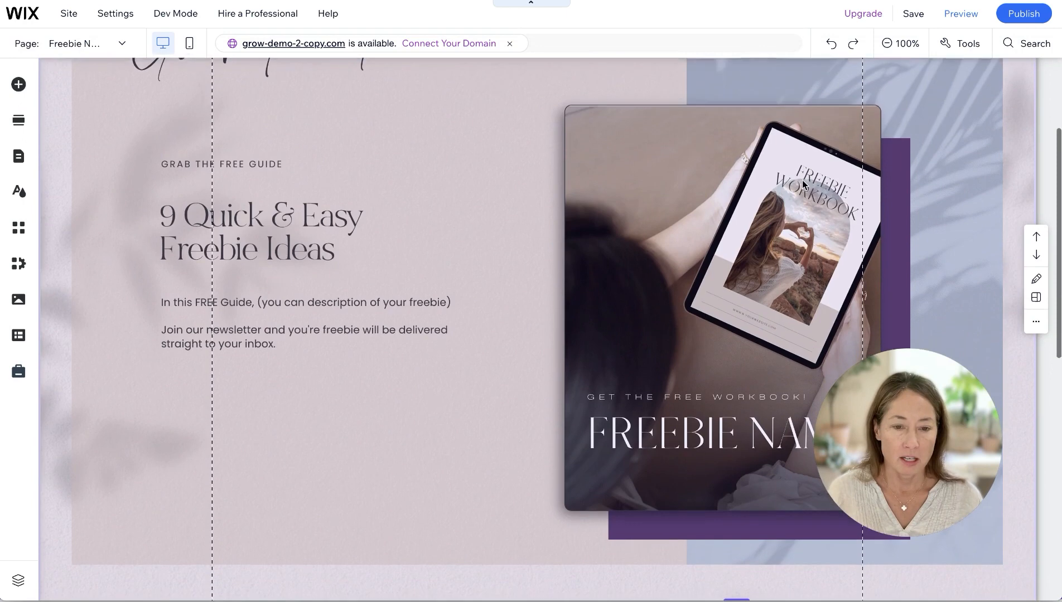
{"action": "left_click", "coordinate": [896, 160]}
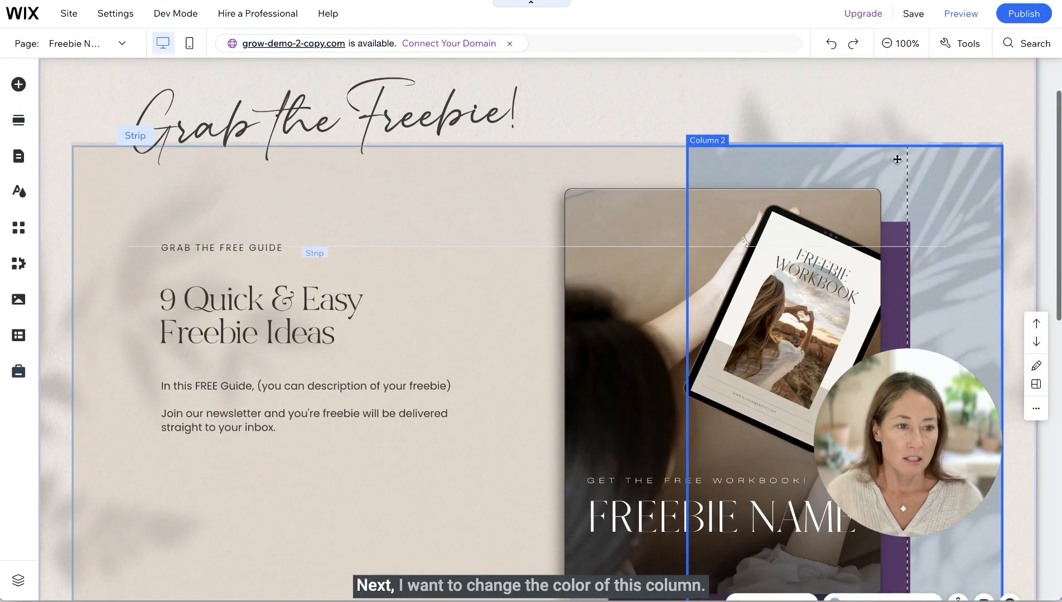
{"action": "scroll", "coordinate": [897, 160], "scroll_direction": "up", "scroll_amount": 1}
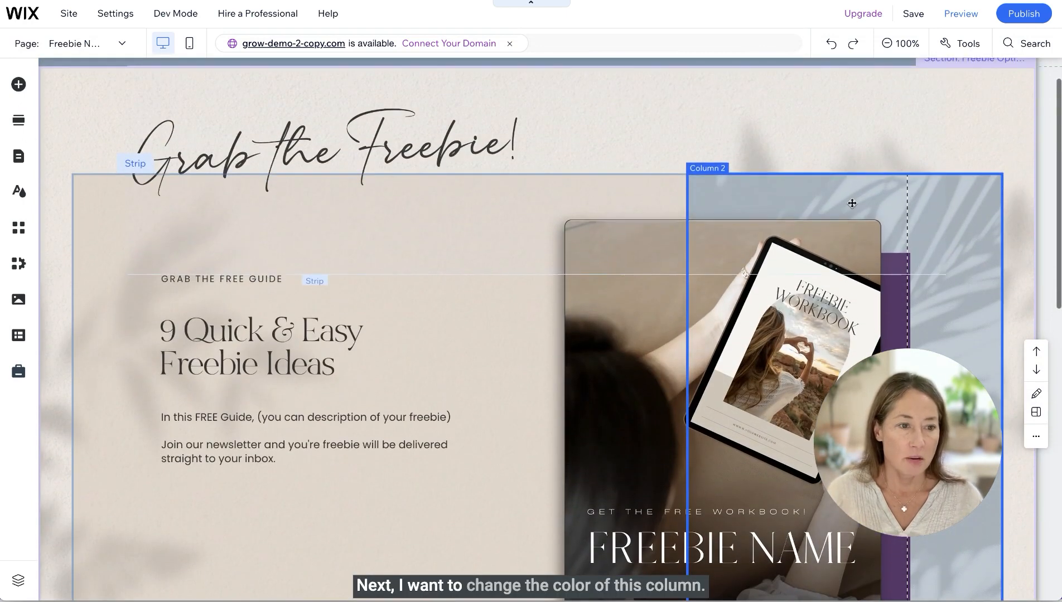
{"action": "left_click", "coordinate": [868, 212]}
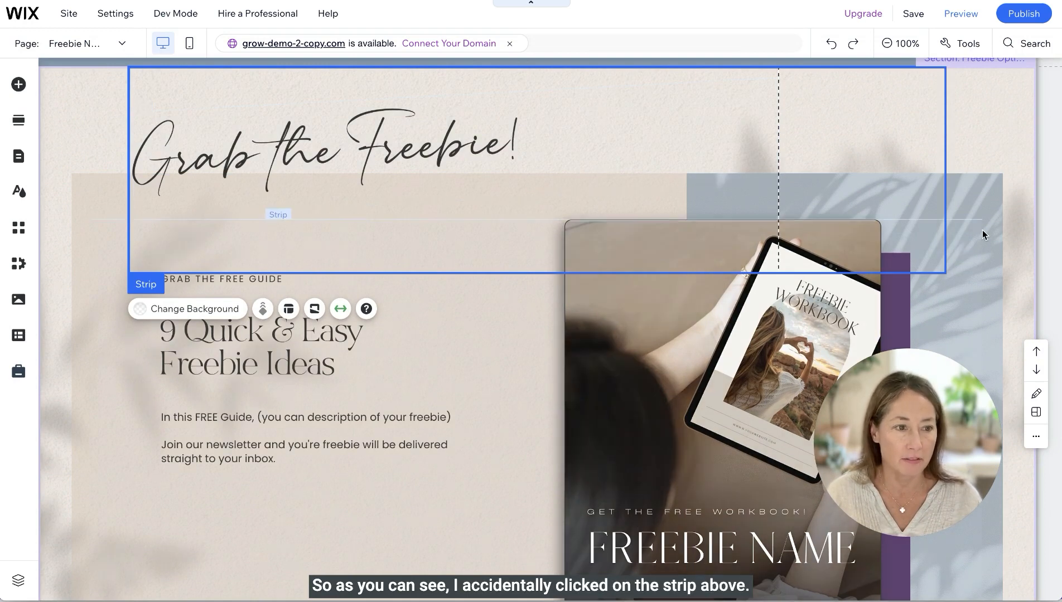
{"action": "left_click", "coordinate": [991, 228]}
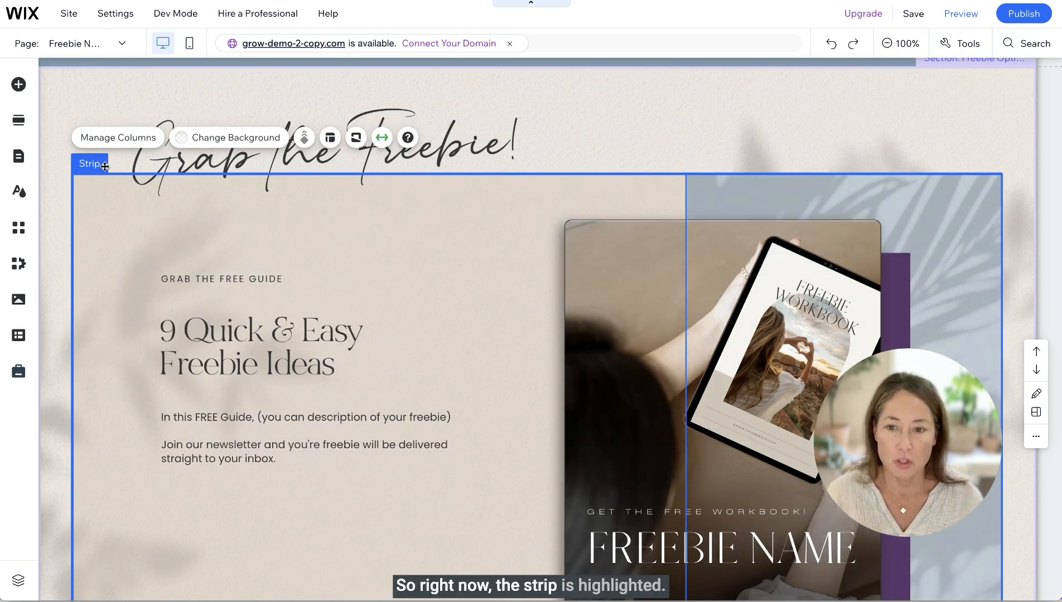
{"action": "left_click", "coordinate": [968, 280]}
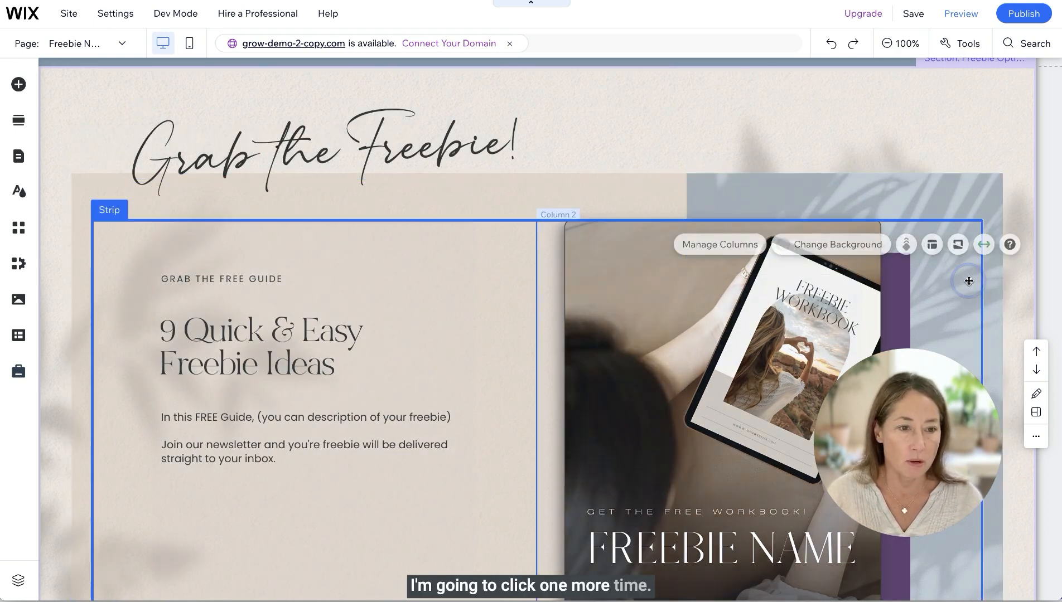
{"action": "left_click", "coordinate": [992, 263]}
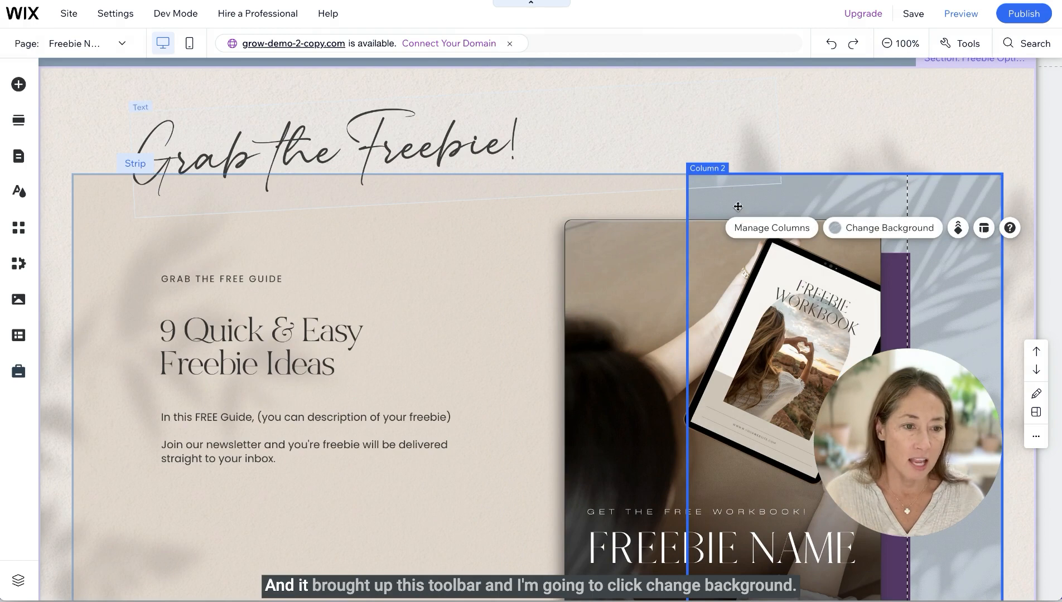
{"action": "scroll", "coordinate": [783, 240], "scroll_direction": "up", "scroll_amount": 1}
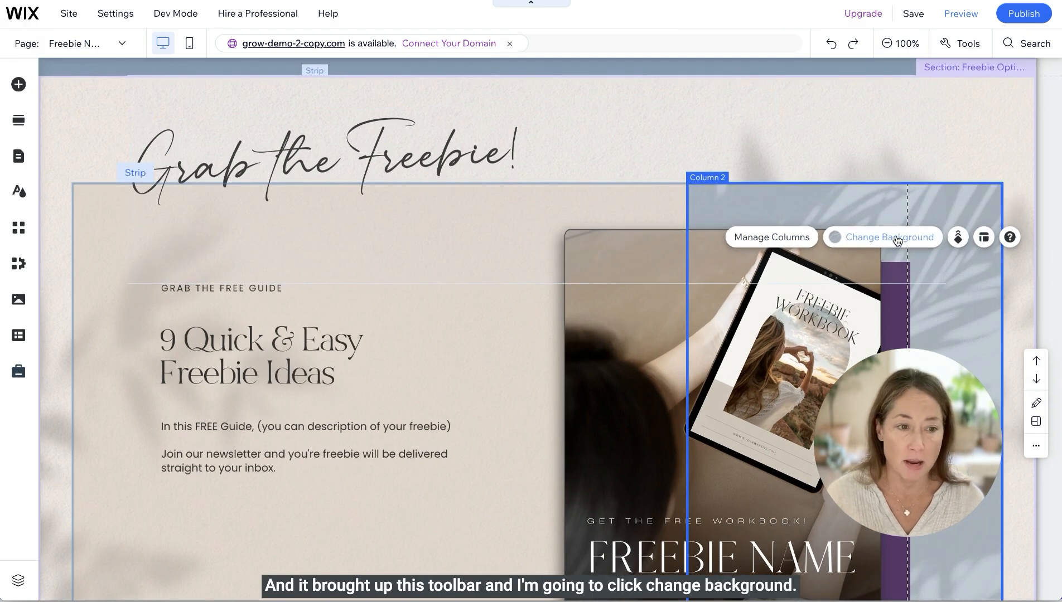
{"action": "left_click", "coordinate": [897, 239]}
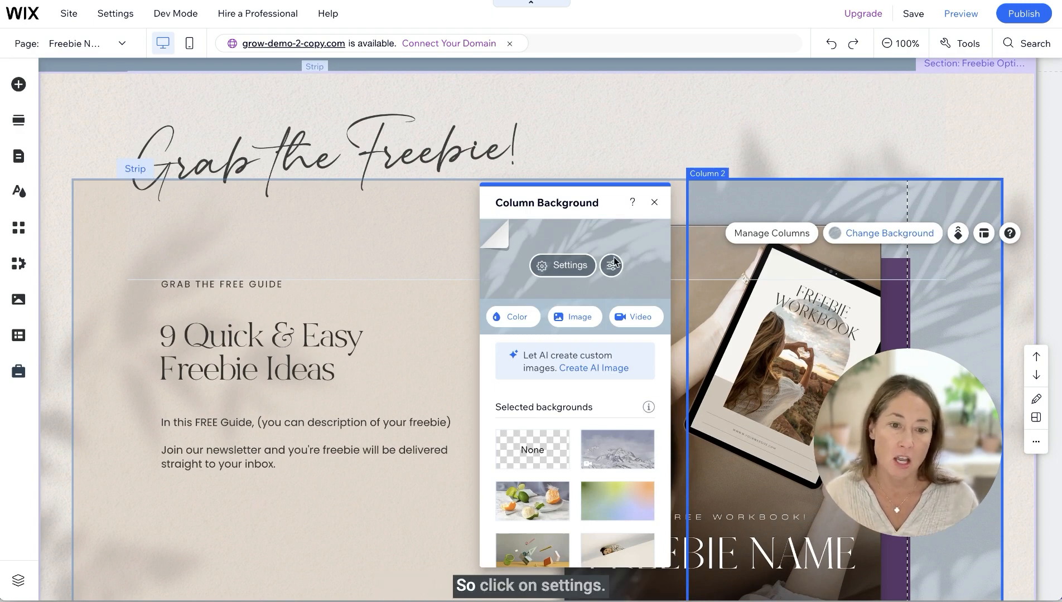
{"action": "left_click", "coordinate": [564, 266]}
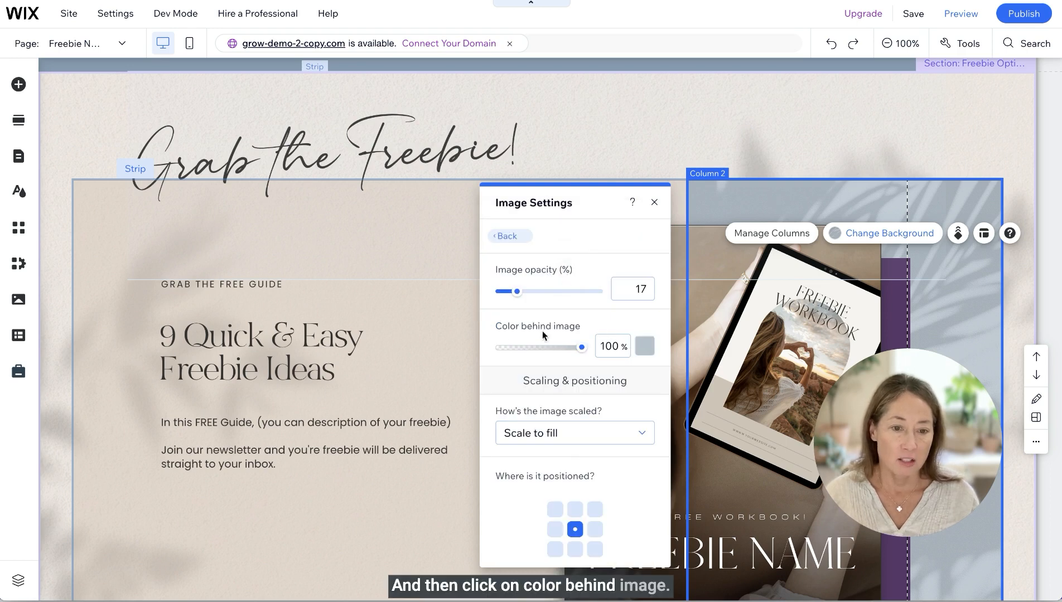
{"action": "left_click", "coordinate": [644, 347]}
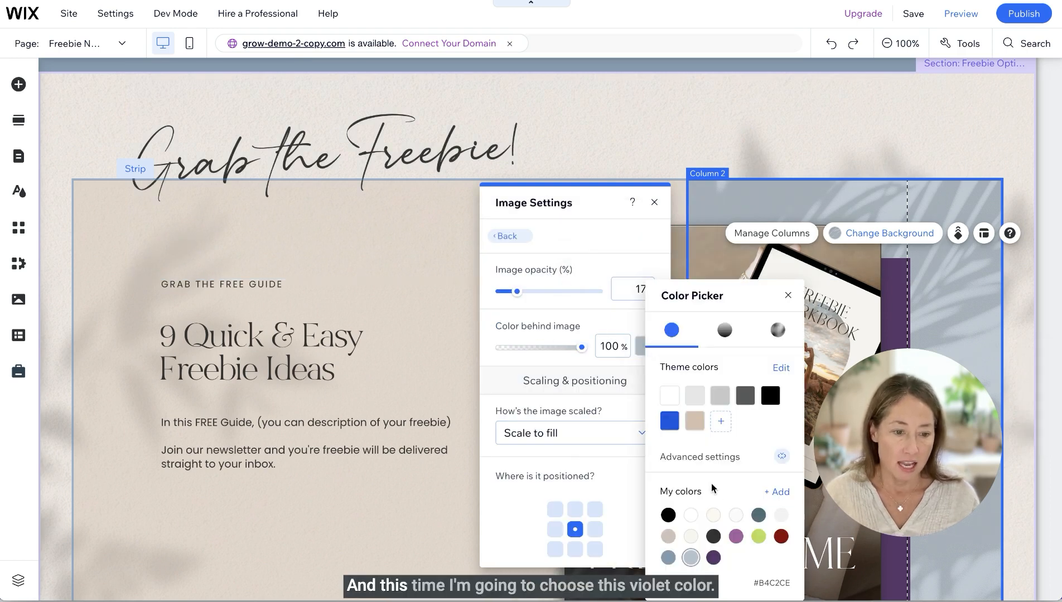
{"action": "left_click", "coordinate": [736, 537]}
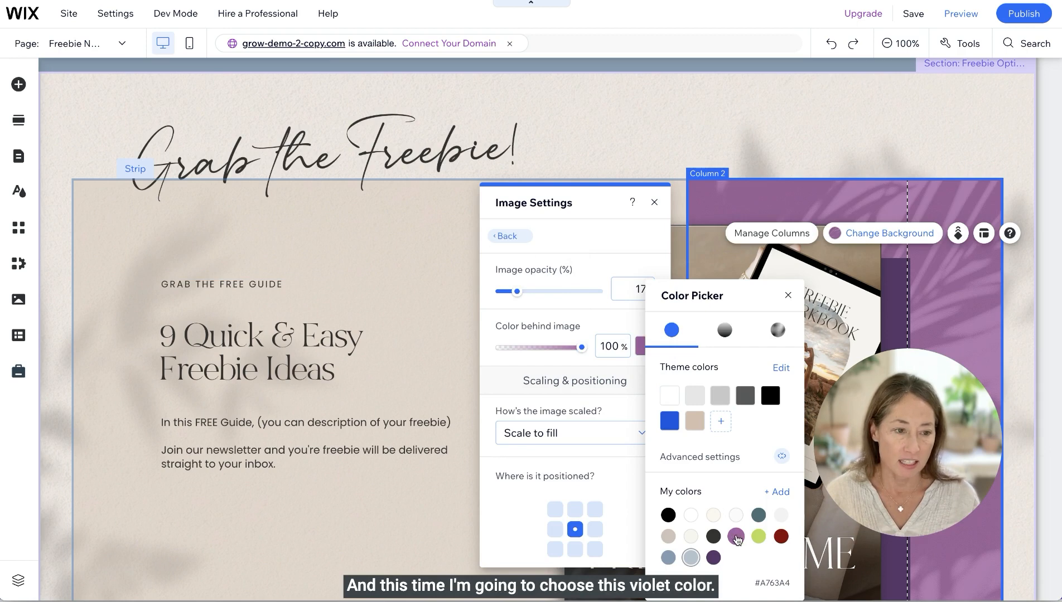
{"action": "left_click", "coordinate": [788, 297]}
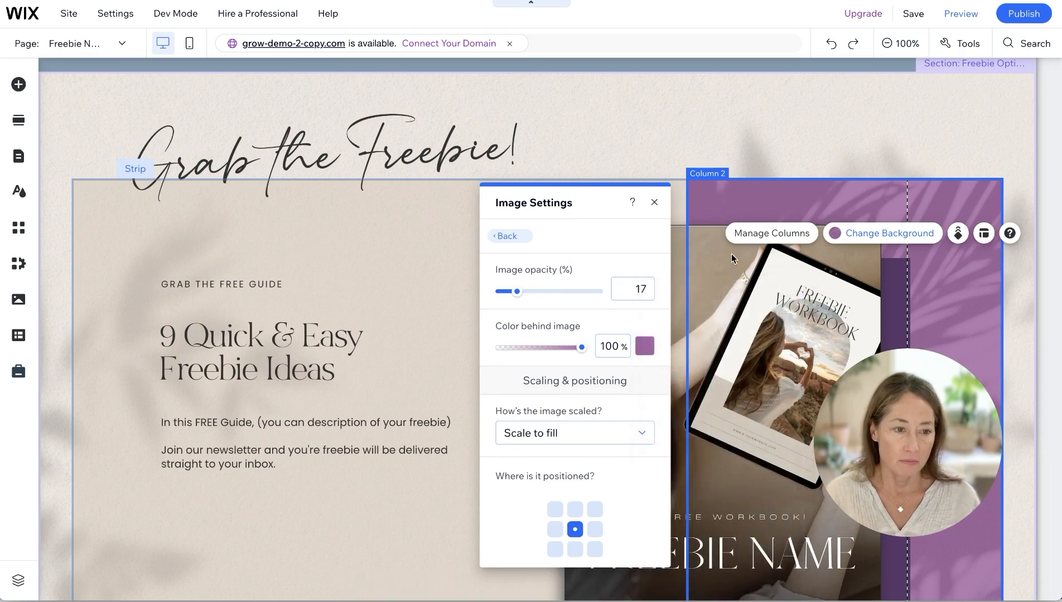
{"action": "left_click", "coordinate": [655, 202]}
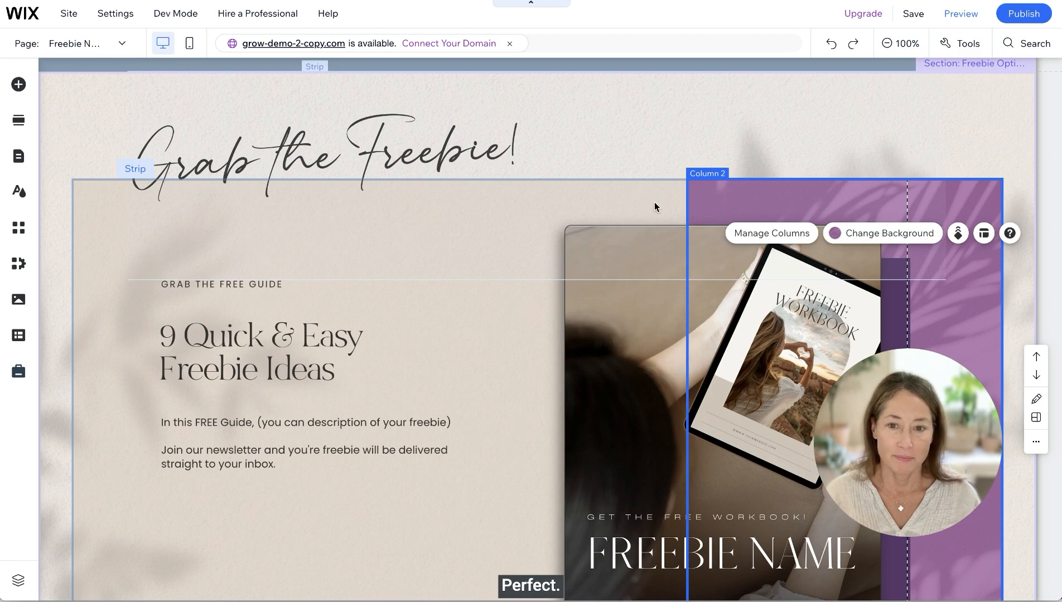
Change the text colour of the "Grab the Freebie!" heading to the saved dark plum #583667
{"action": "left_click", "coordinate": [473, 162]}
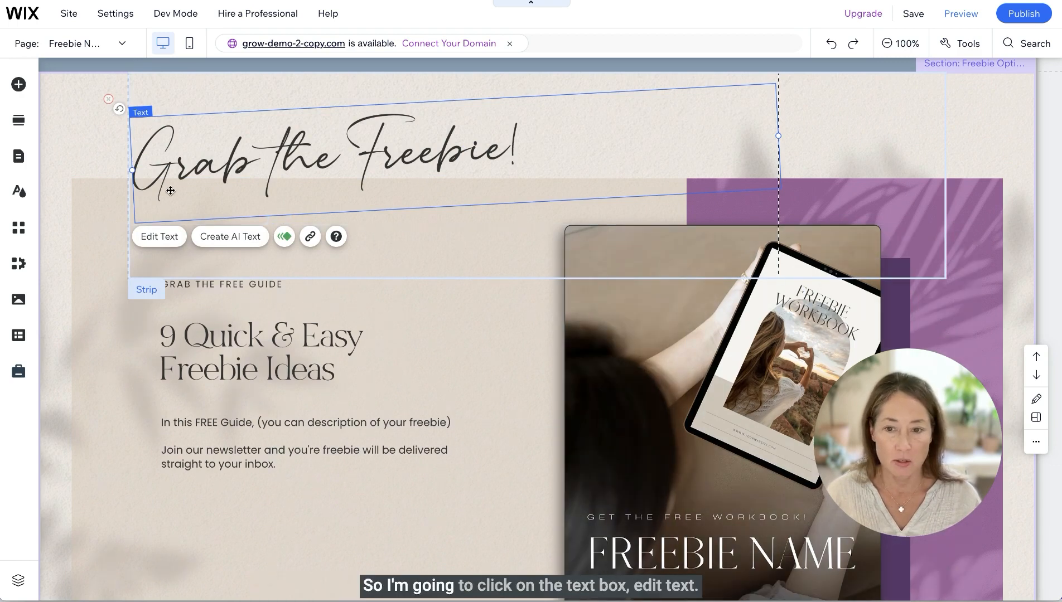
{"action": "left_click", "coordinate": [160, 238]}
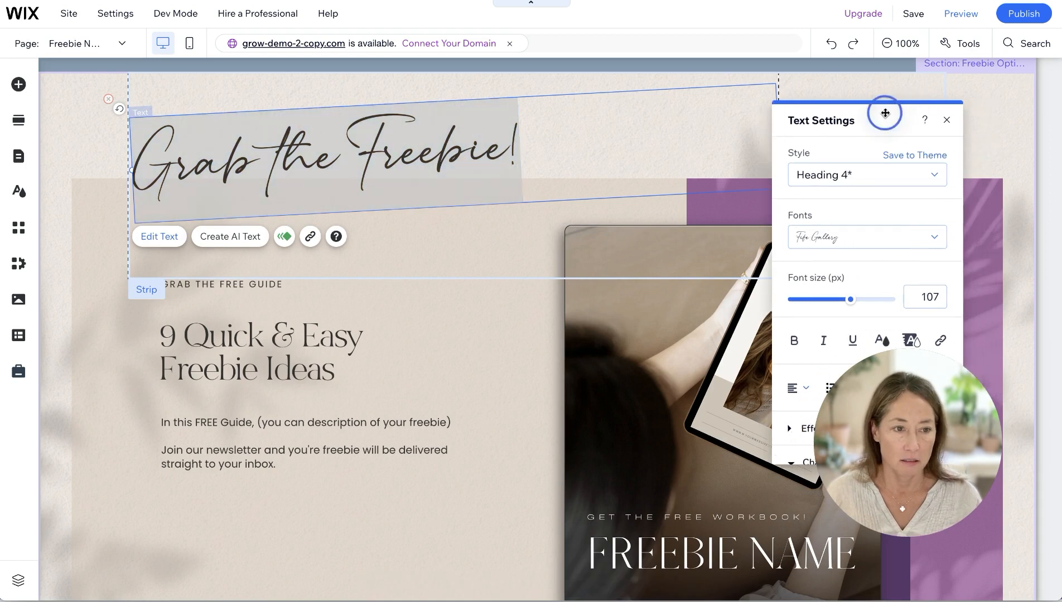
{"action": "left_click_drag", "start_coordinate": [884, 111], "coordinate": [672, 100]}
{"action": "left_click", "coordinate": [660, 328]}
{"action": "left_click", "coordinate": [611, 379]}
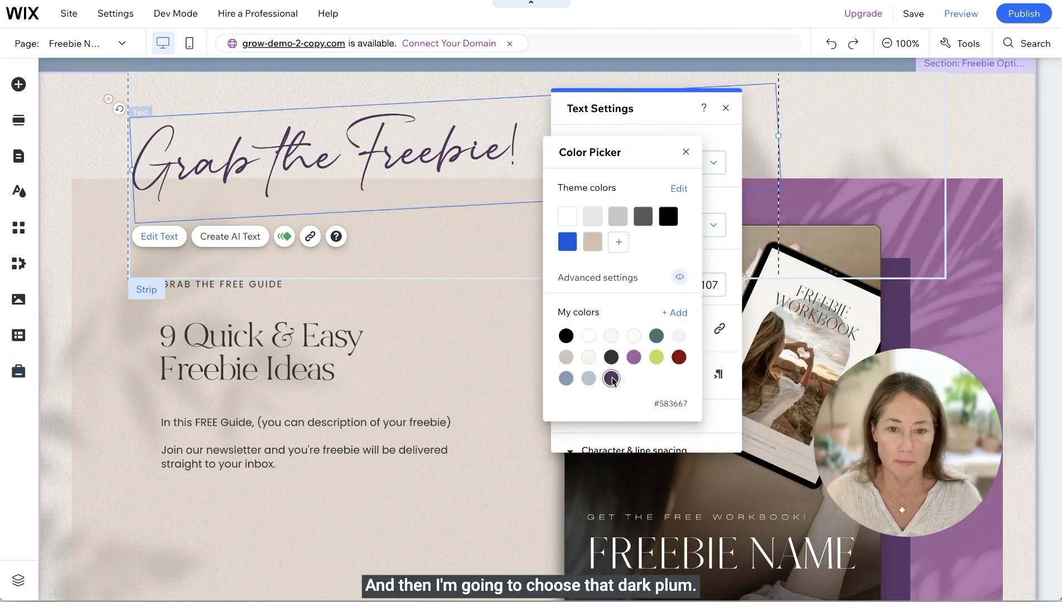
{"action": "left_click", "coordinate": [441, 372]}
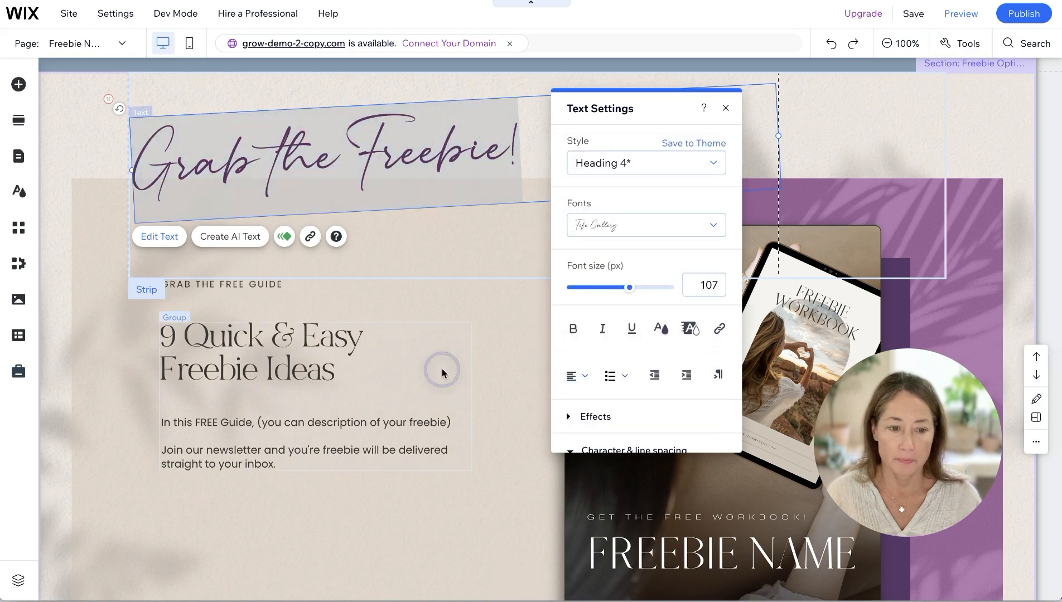
Replace the business name placeholder text in the header section with "BRANDIFY"
{"action": "left_click", "coordinate": [726, 109]}
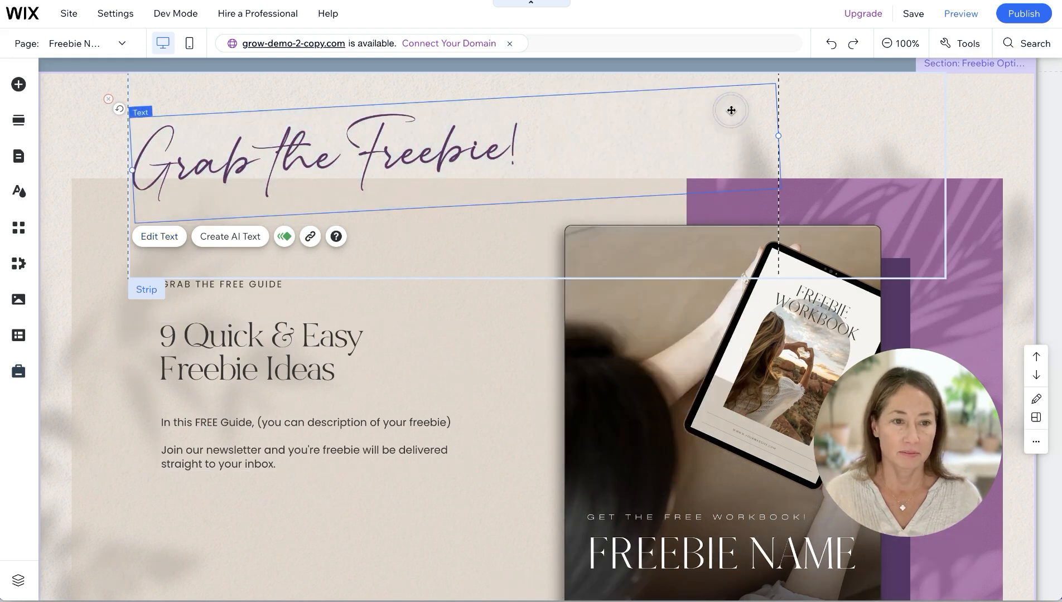
{"action": "scroll", "coordinate": [734, 112], "scroll_direction": "up", "scroll_amount": 1}
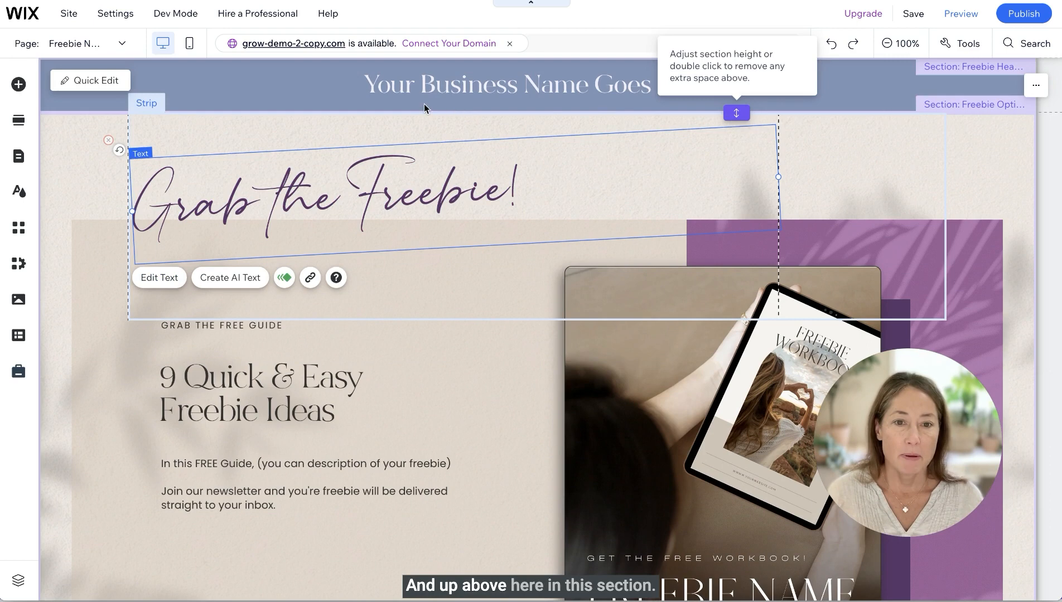
{"action": "left_click", "coordinate": [511, 105]}
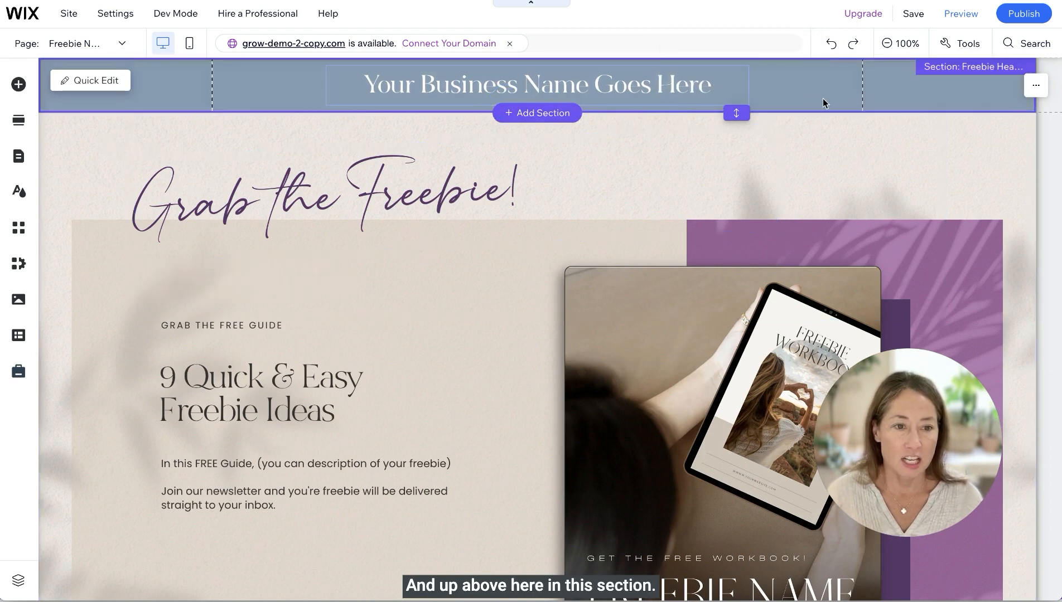
{"action": "left_click", "coordinate": [658, 89]}
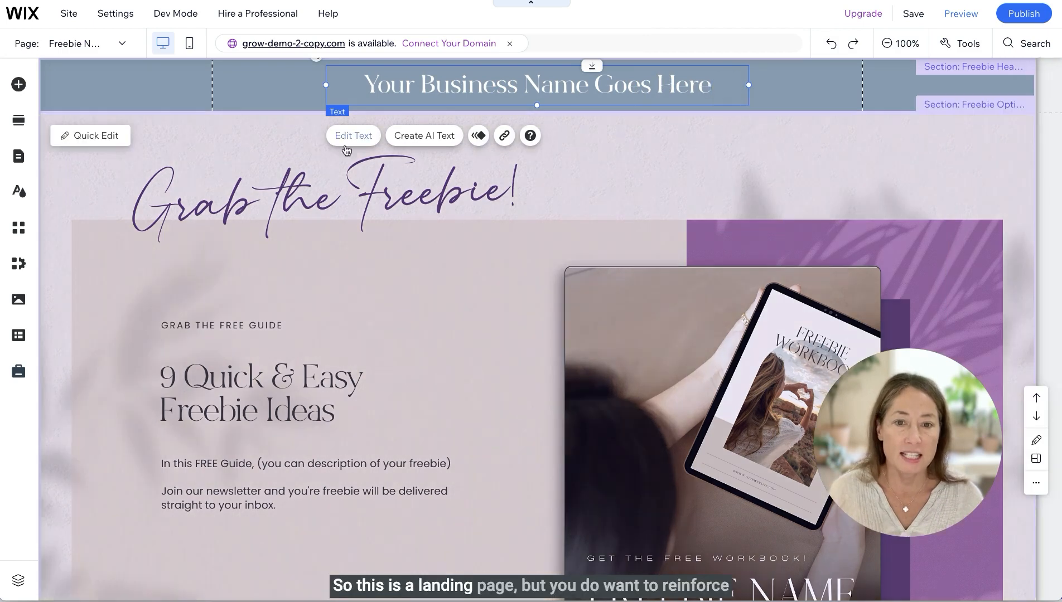
{"action": "left_click", "coordinate": [344, 136]}
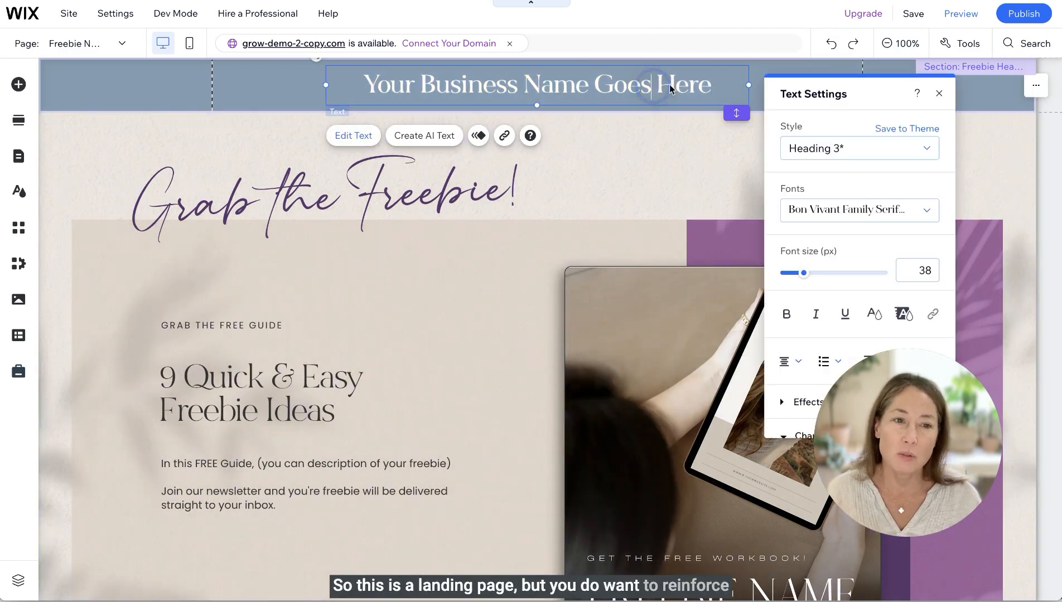
{"action": "left_click_drag", "start_coordinate": [721, 84], "coordinate": [563, 83]}
{"action": "left_click_drag", "start_coordinate": [374, 77], "coordinate": [361, 80]}
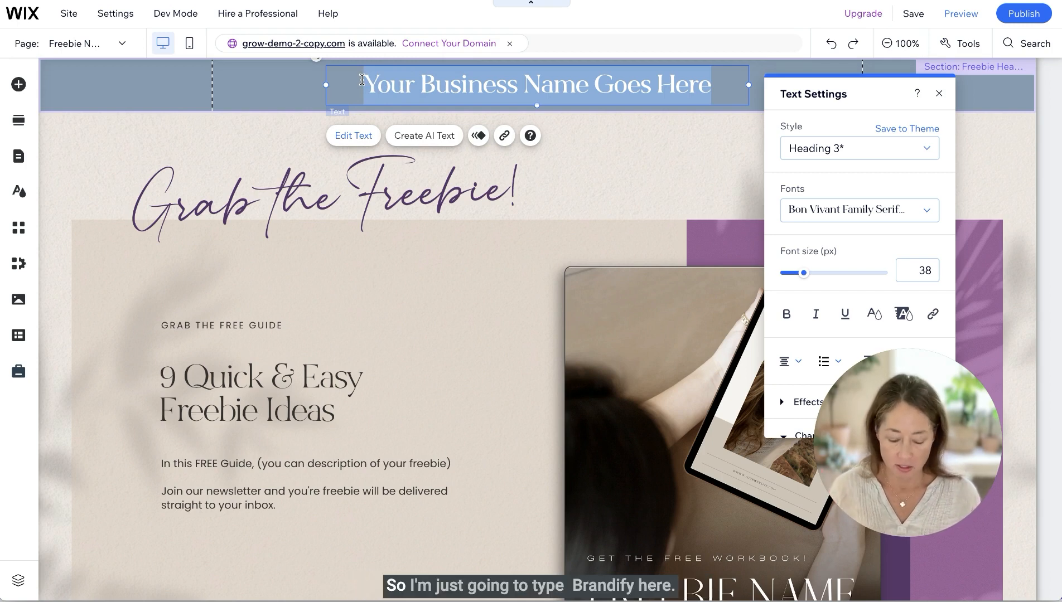
{"action": "type", "text": "BRANDIFY"}
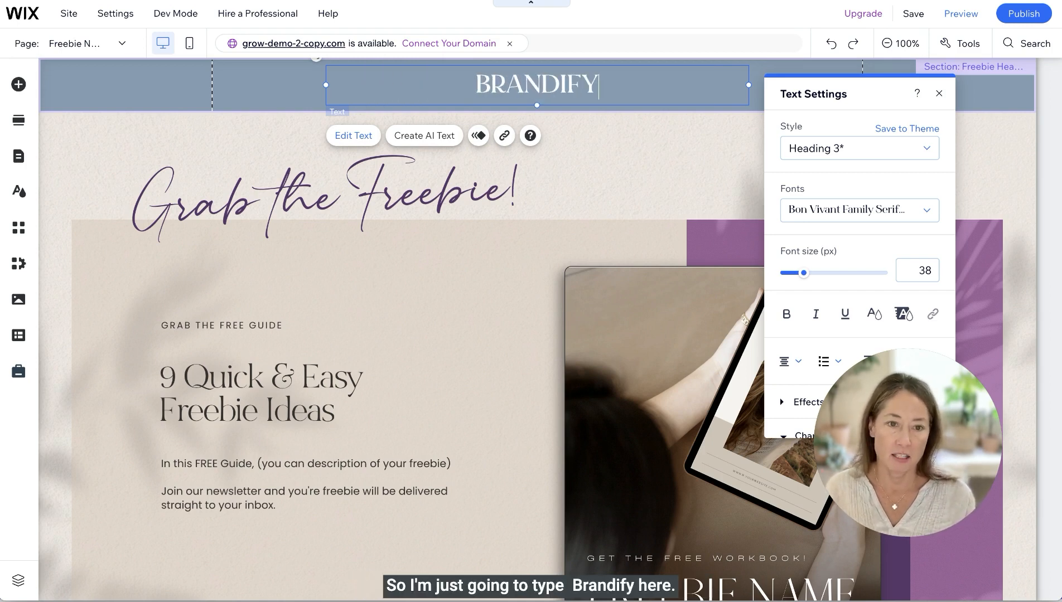
Set the header section's background to the saved dark plum #583667 and check the whole page zoomed out
{"action": "left_click", "coordinate": [280, 87]}
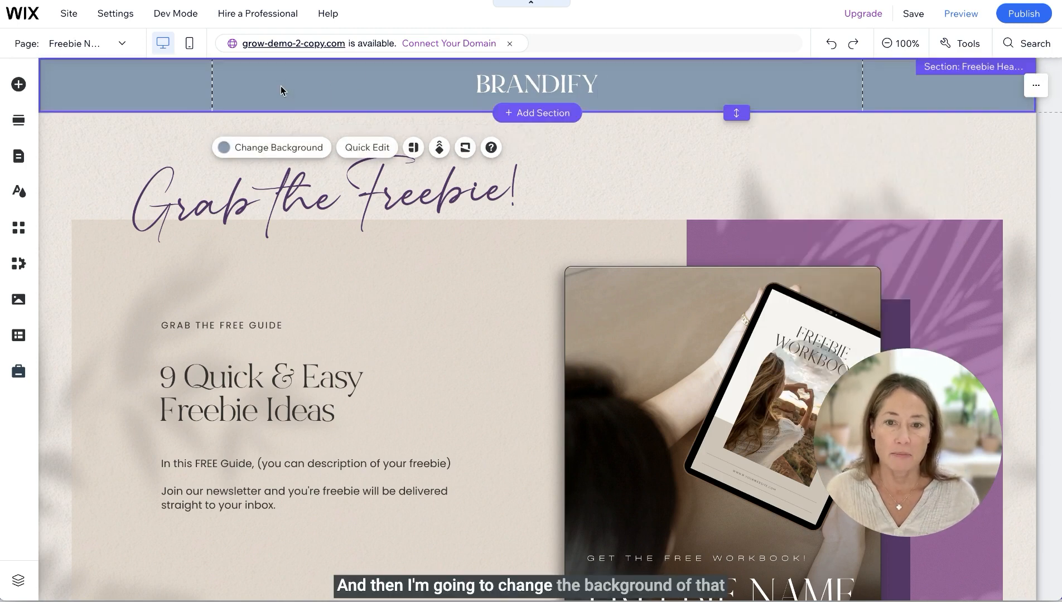
{"action": "left_click", "coordinate": [271, 151]}
{"action": "left_click", "coordinate": [278, 148]}
{"action": "left_click", "coordinate": [277, 149]}
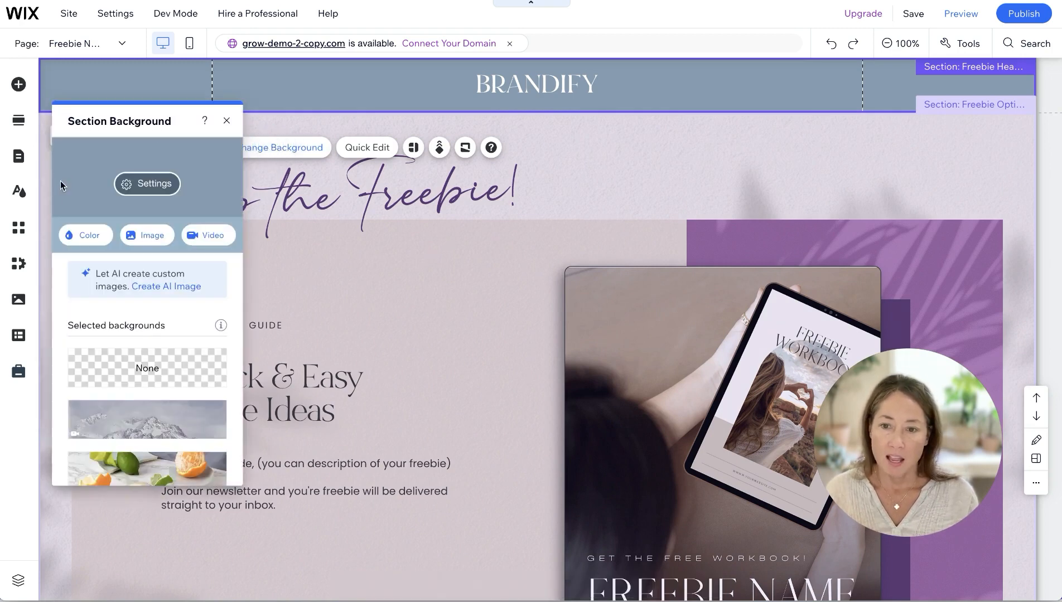
{"action": "left_click", "coordinate": [128, 189]}
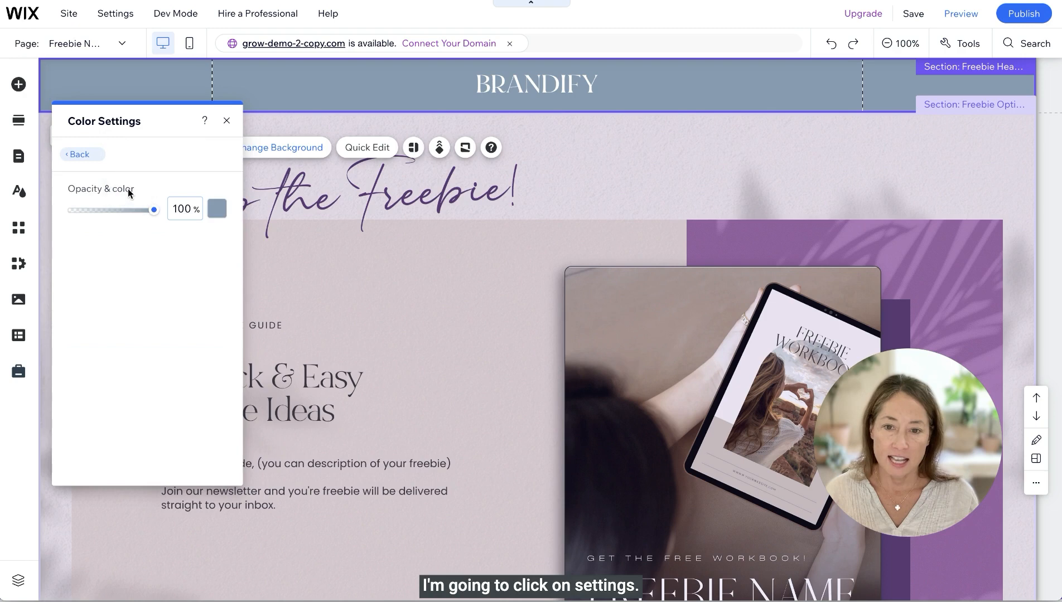
{"action": "left_click", "coordinate": [215, 210]}
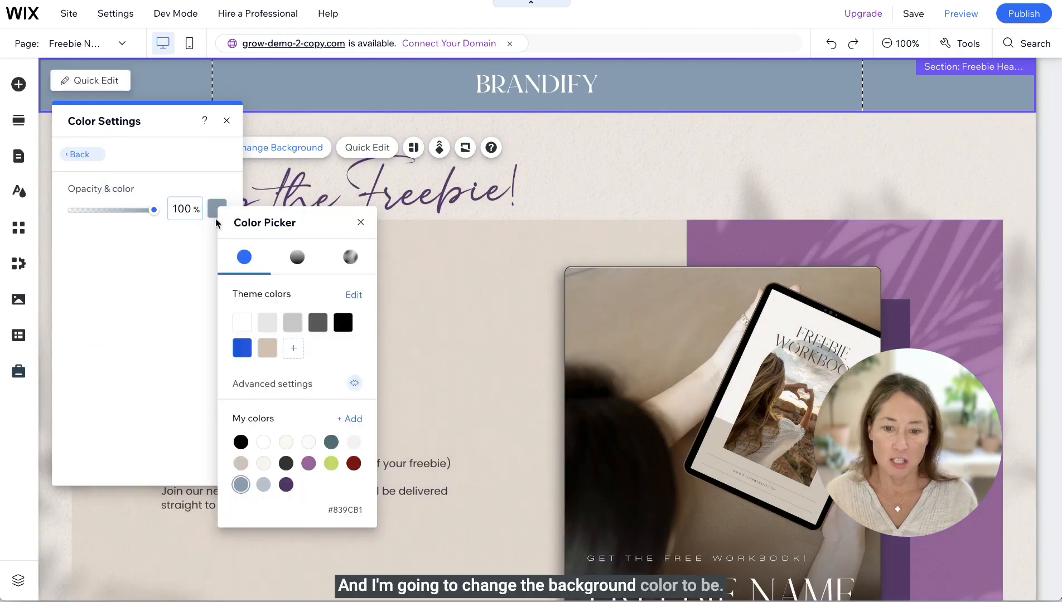
{"action": "left_click", "coordinate": [286, 484]}
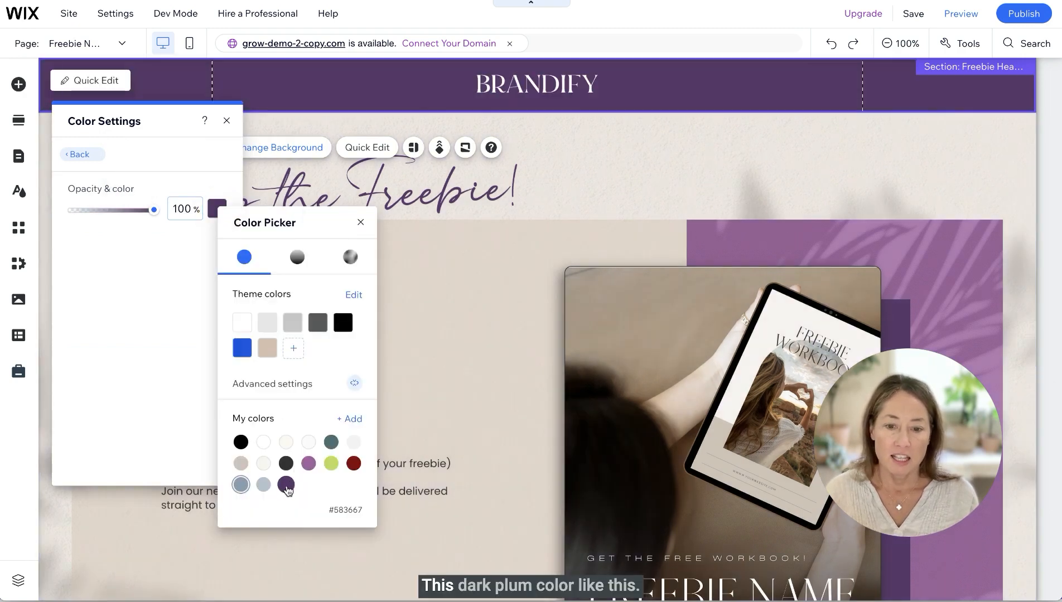
{"action": "left_click", "coordinate": [361, 223]}
{"action": "left_click", "coordinate": [226, 120]}
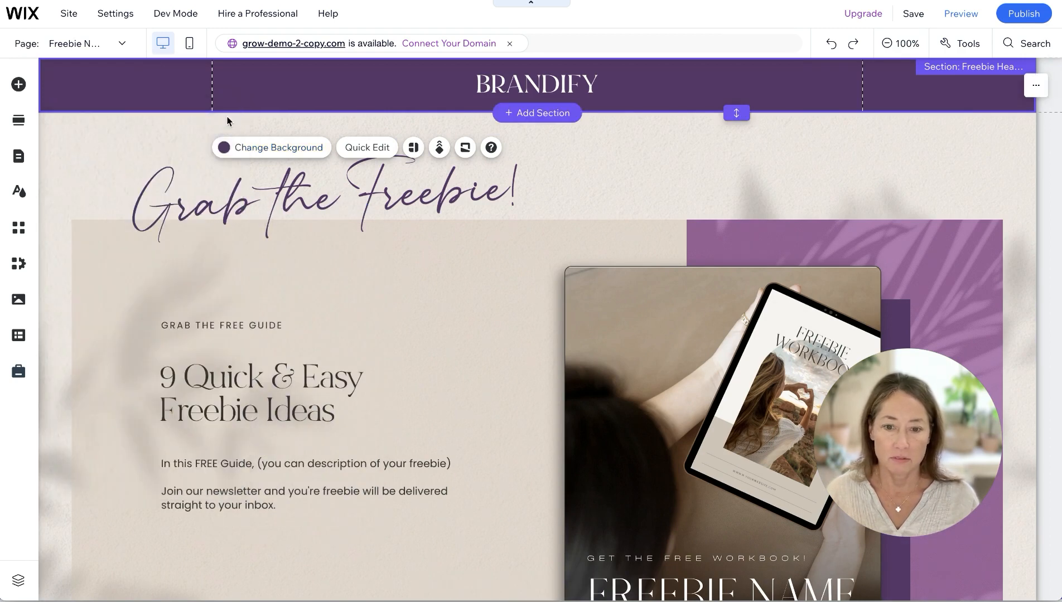
{"action": "left_click", "coordinate": [361, 346]}
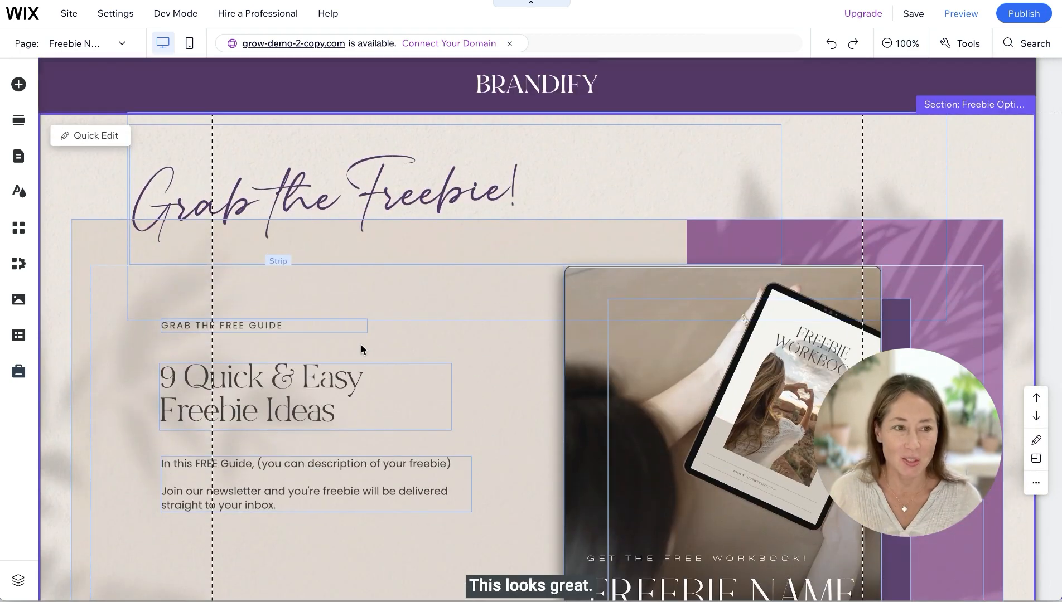
{"action": "left_click", "coordinate": [904, 43]}
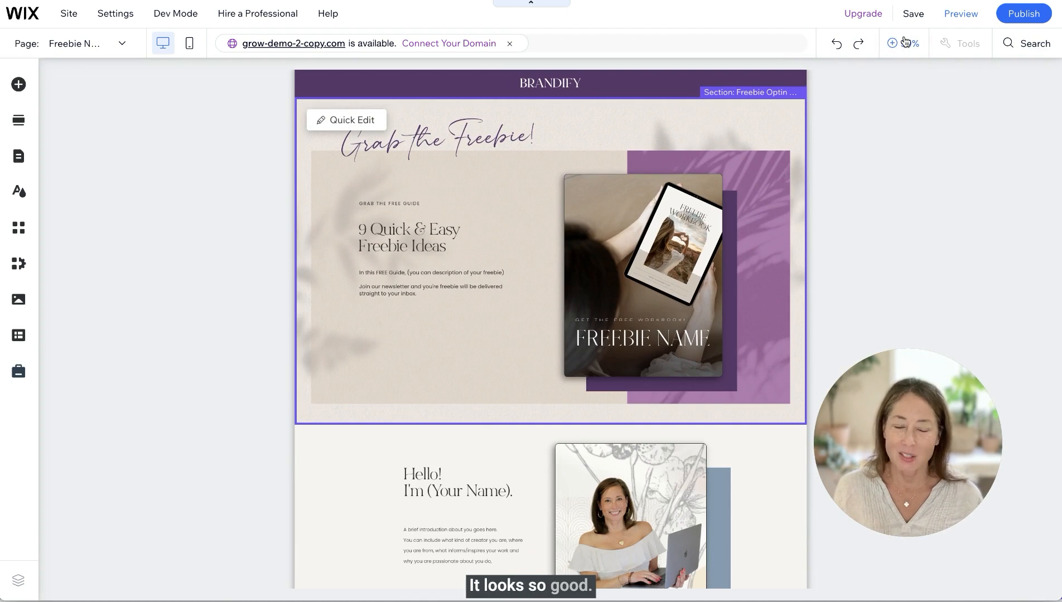
{"action": "left_click", "coordinate": [901, 43]}
Upload the Demo Pic image from the computer as a replacement for the photo in the About Me section
{"action": "scroll", "coordinate": [639, 186], "scroll_direction": "down", "scroll_amount": 1}
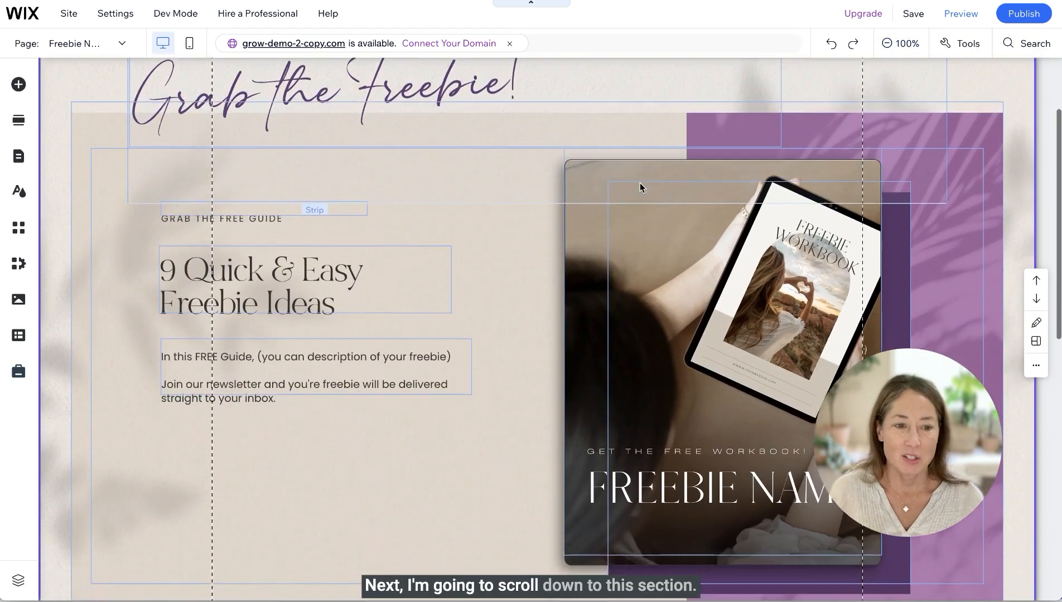
{"action": "scroll", "coordinate": [639, 186], "scroll_direction": "down", "scroll_amount": 8}
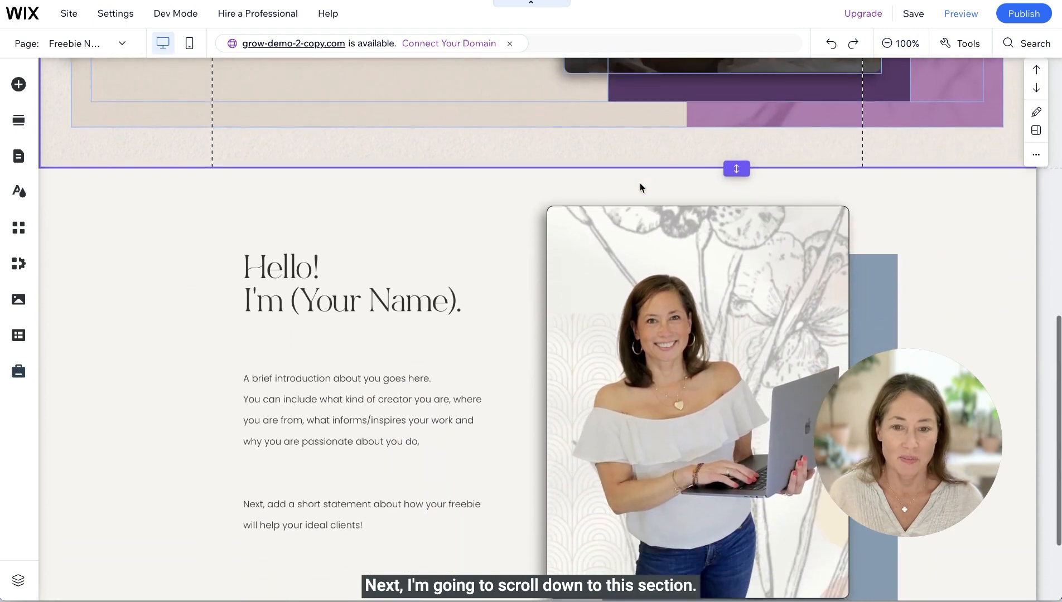
{"action": "scroll", "coordinate": [640, 184], "scroll_direction": "down", "scroll_amount": 2}
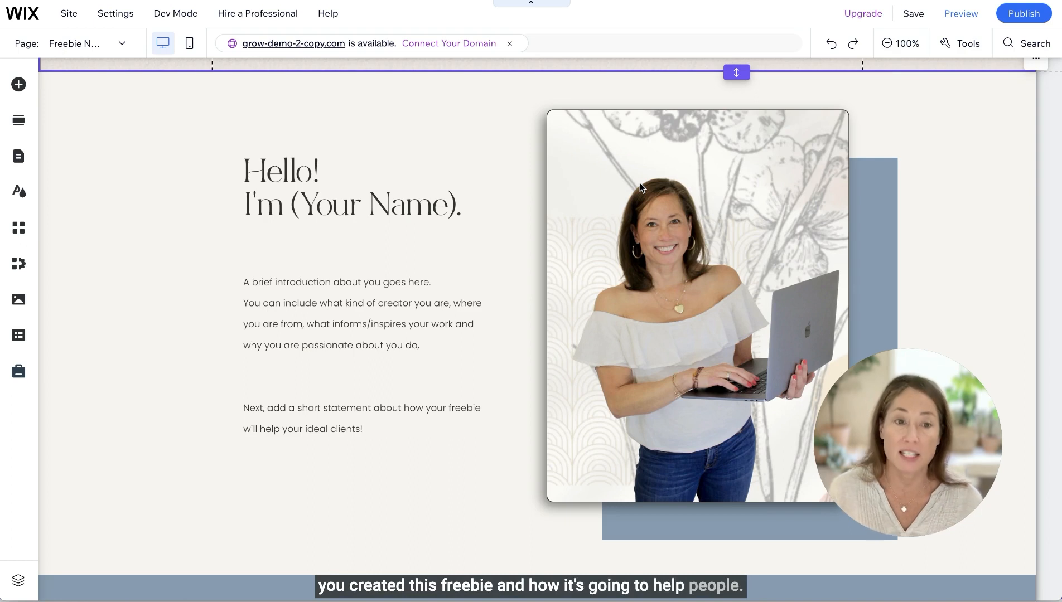
{"action": "scroll", "coordinate": [633, 174], "scroll_direction": "up", "scroll_amount": 1}
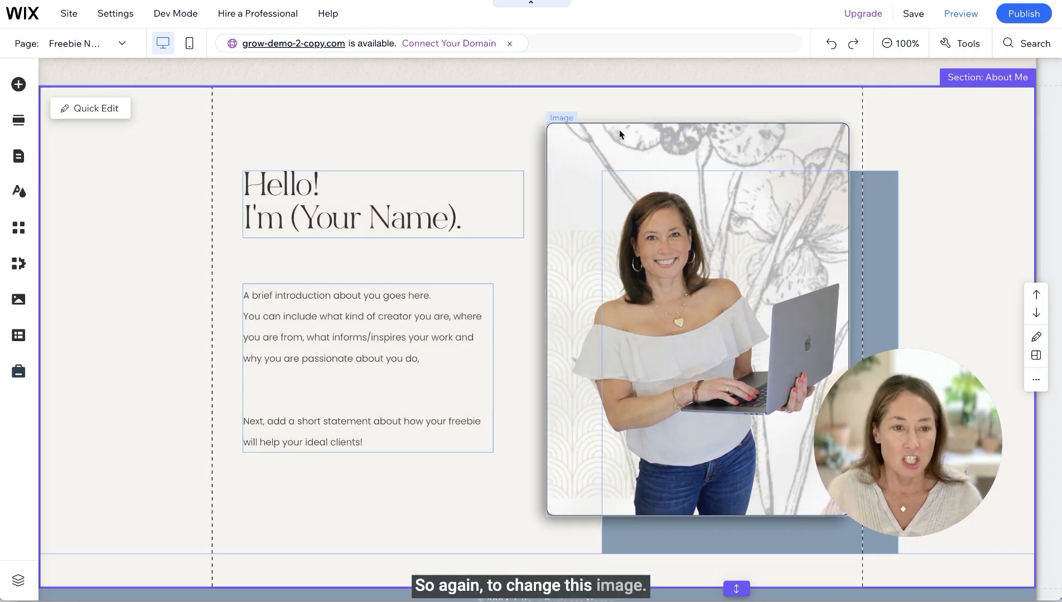
{"action": "left_click", "coordinate": [703, 145]}
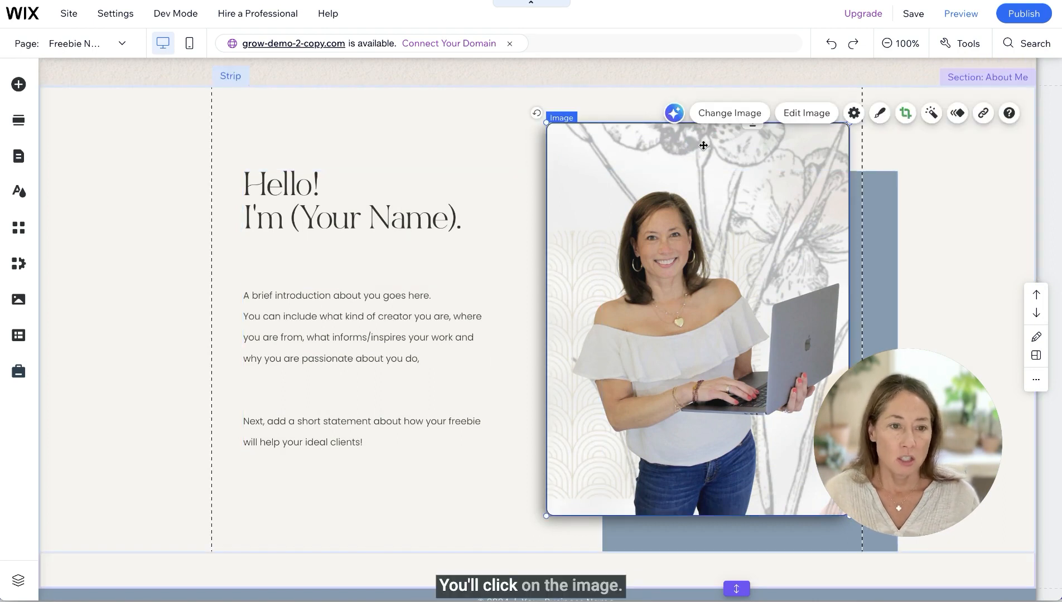
{"action": "left_click", "coordinate": [728, 113]}
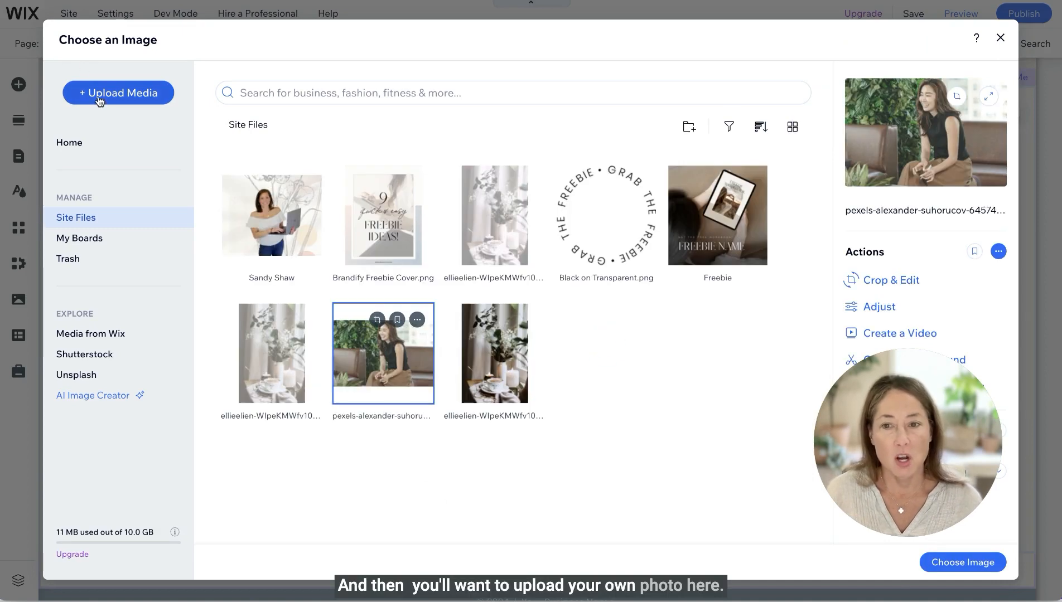
{"action": "left_click", "coordinate": [128, 95]}
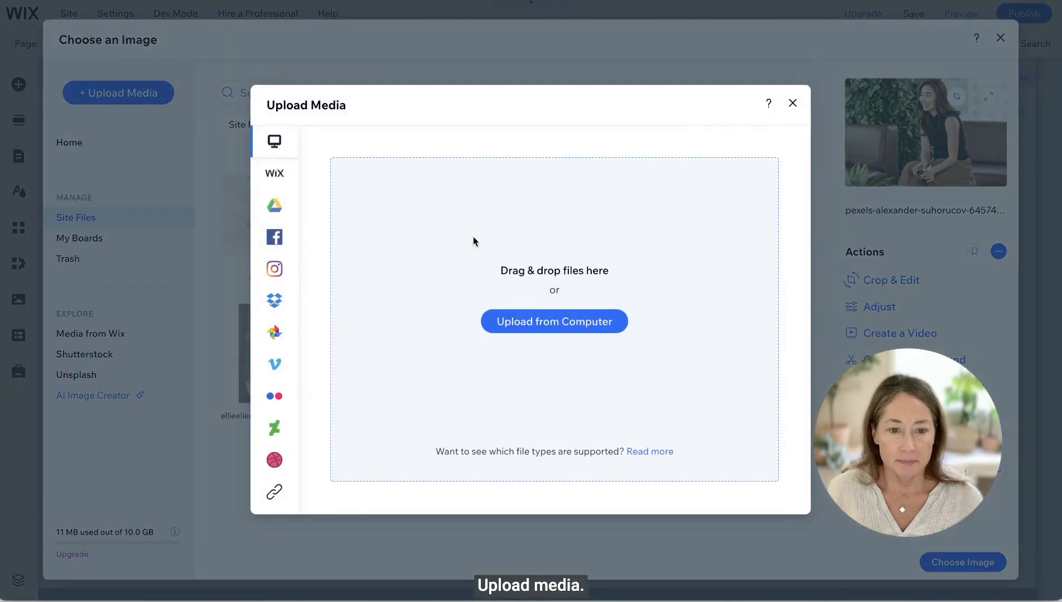
{"action": "left_click", "coordinate": [594, 323]}
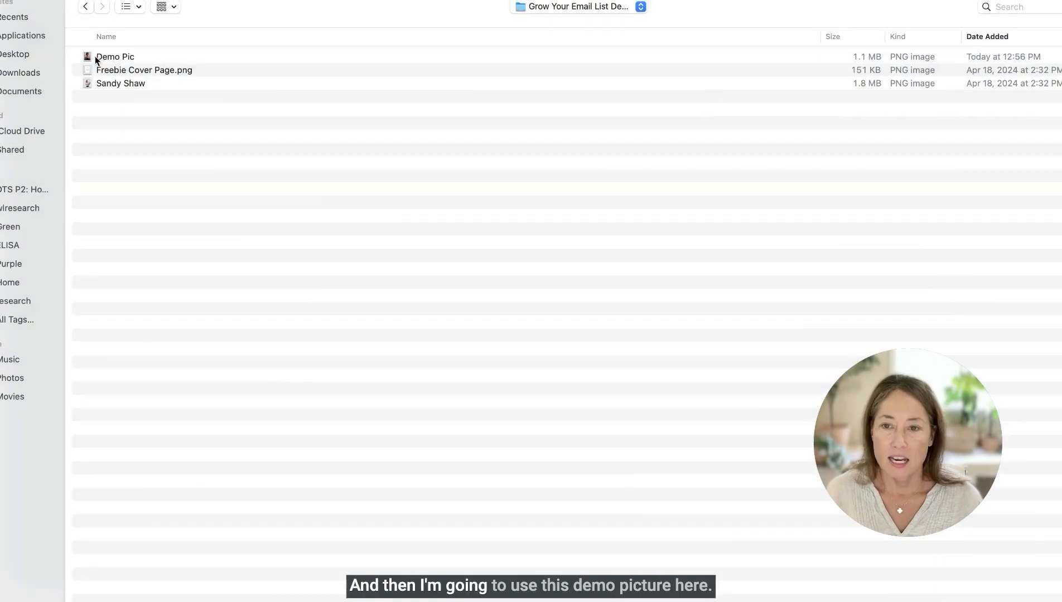
{"action": "left_click", "coordinate": [124, 58]}
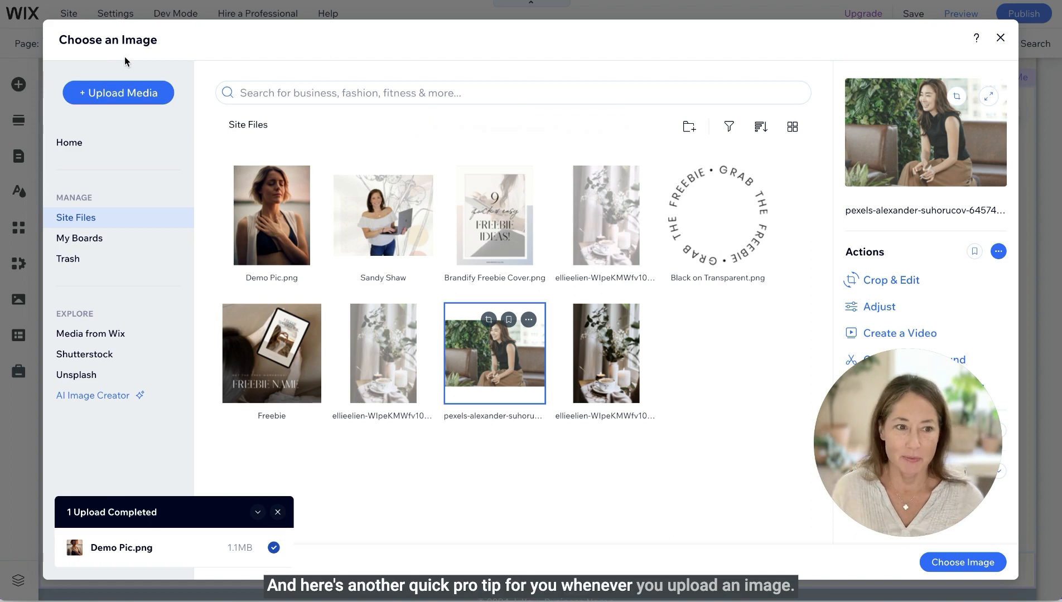
Rename the uploaded Demo Pic image "Your Name Founder of YourBusiness Name" and use it as the About Me photo
{"action": "left_click", "coordinate": [268, 230]}
{"action": "left_click", "coordinate": [927, 208]}
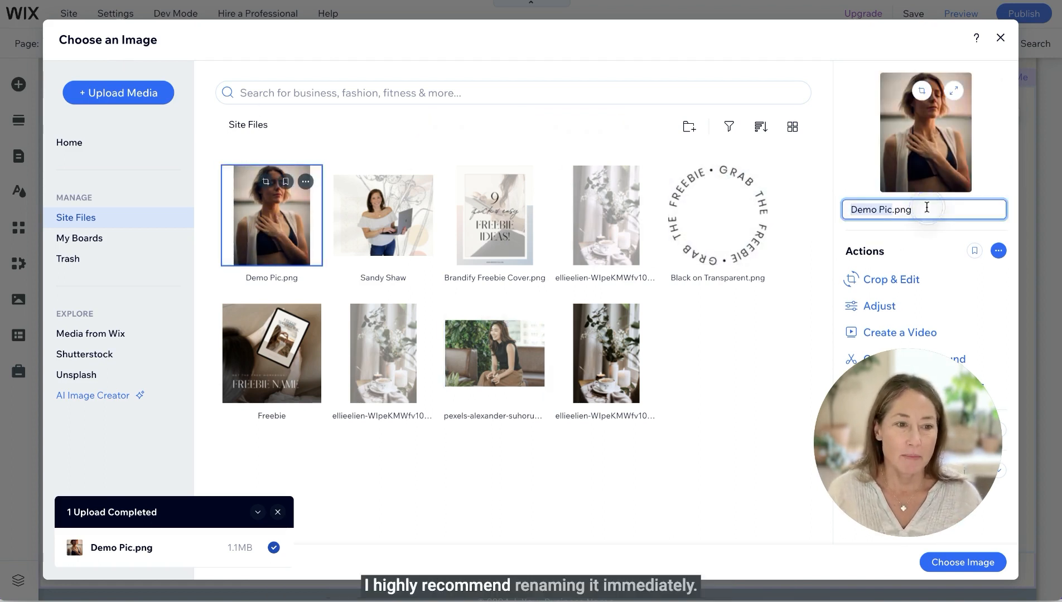
{"action": "left_click", "coordinate": [886, 209]}
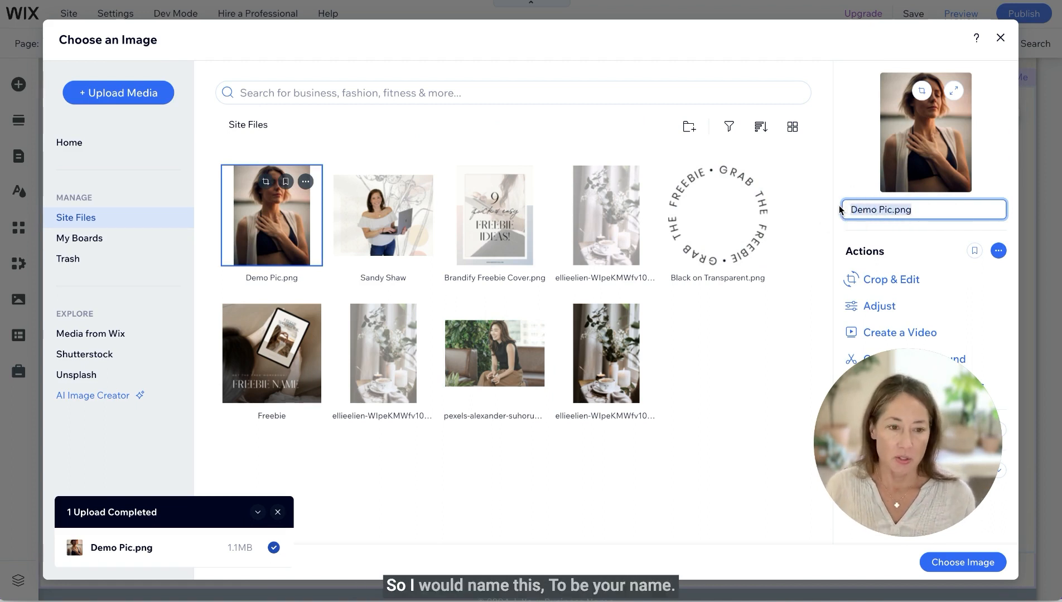
{"action": "key", "text": "BackSpace"}
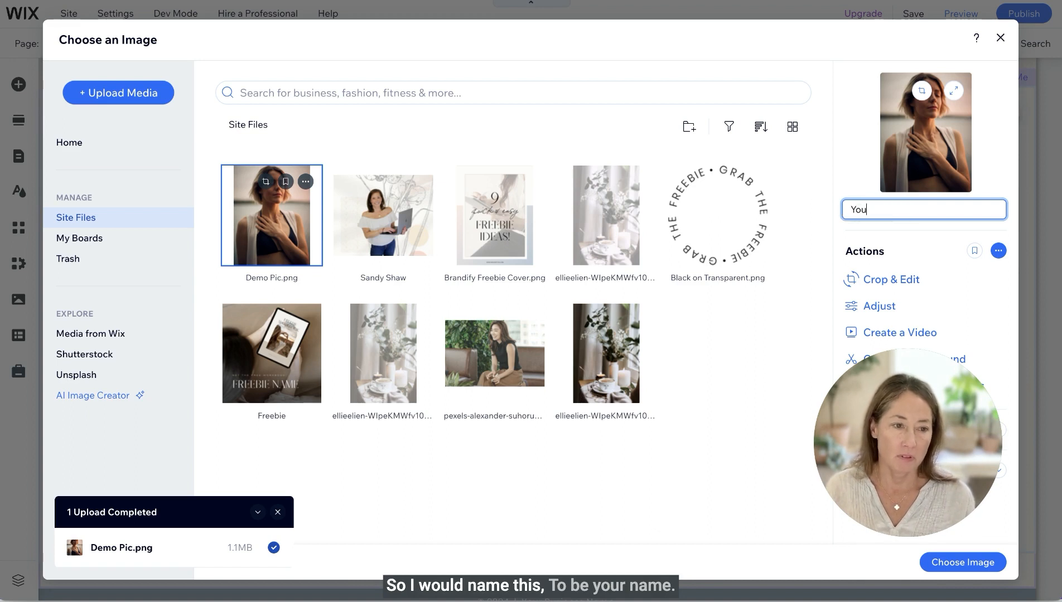
{"action": "type", "text": "Your Name"}
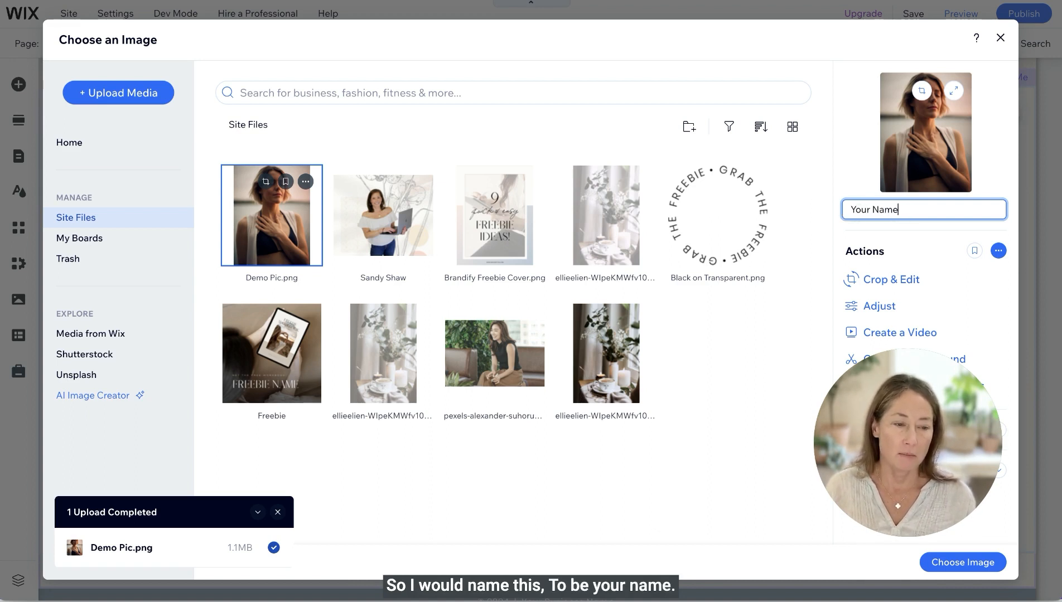
{"action": "type", "text": " Founder of "}
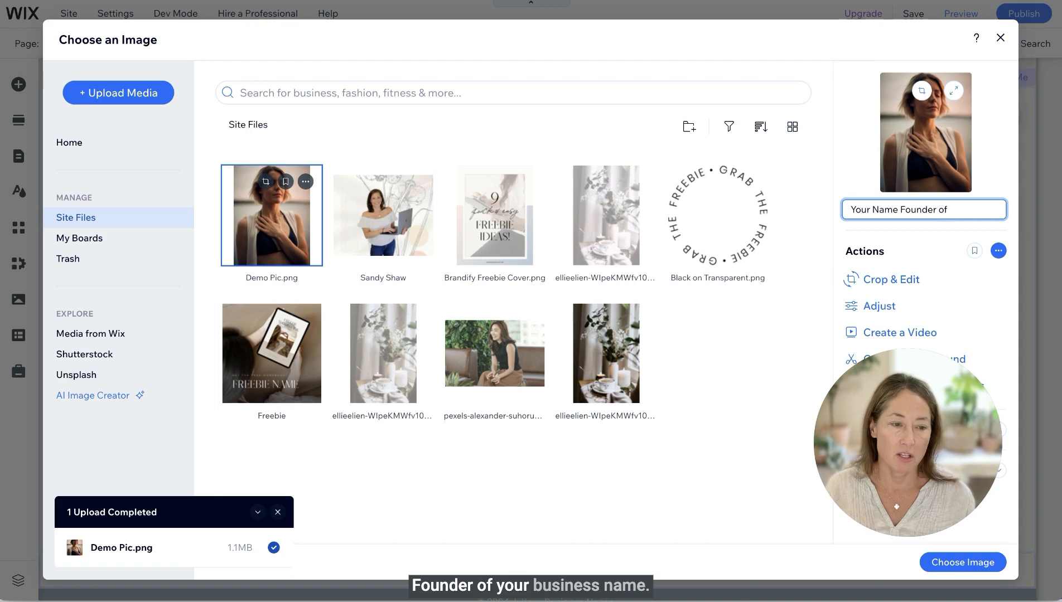
{"action": "type", "text": "YourBusiness Name"}
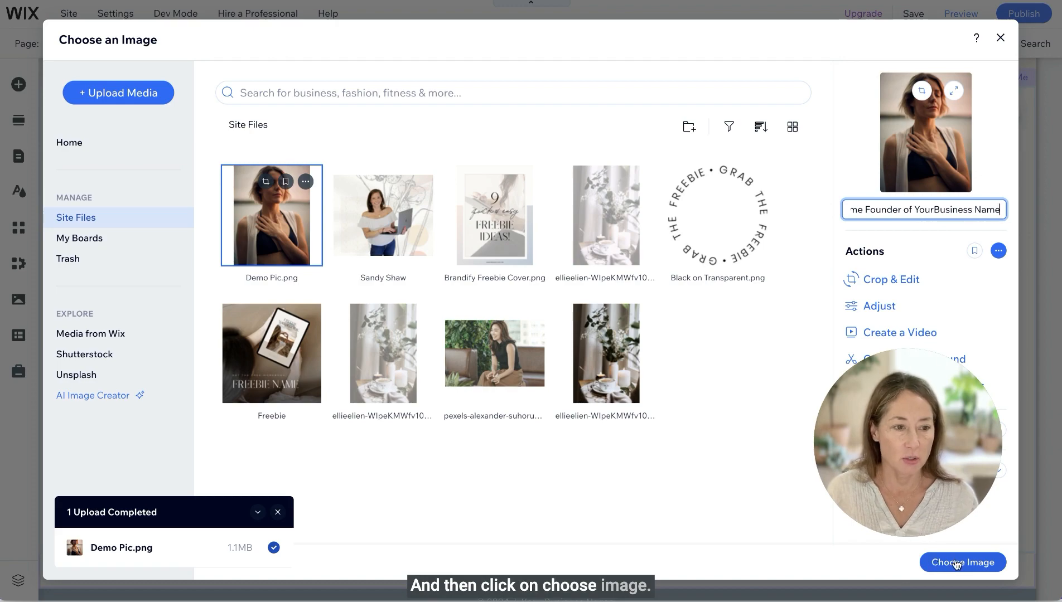
{"action": "left_click", "coordinate": [955, 563]}
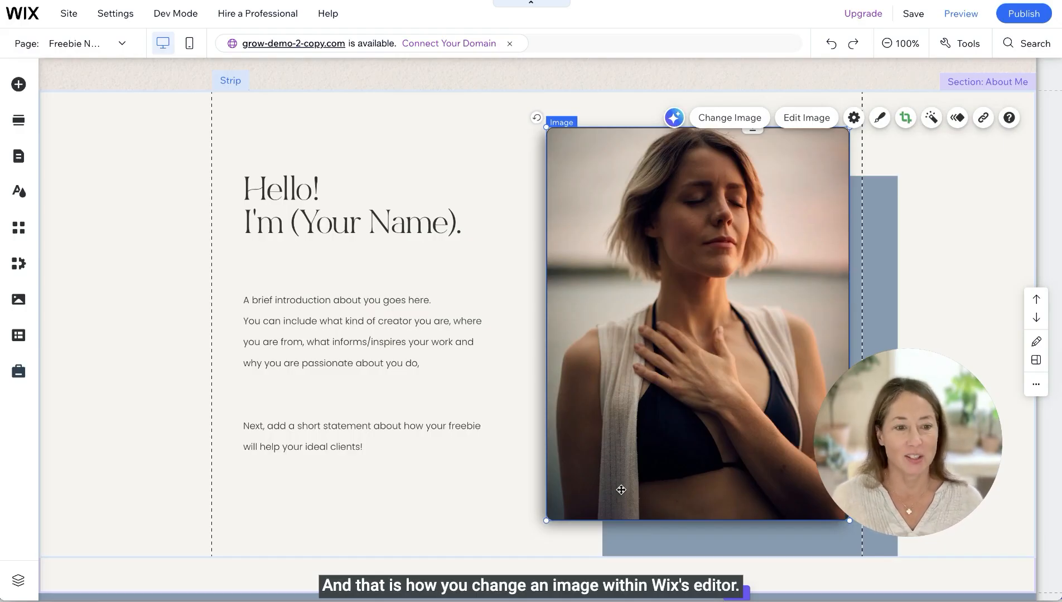
Change the fill colour of the rectangle behind the About Me photo to the saved light purple #A763A4
{"action": "scroll", "coordinate": [631, 483], "scroll_direction": "down", "scroll_amount": 1}
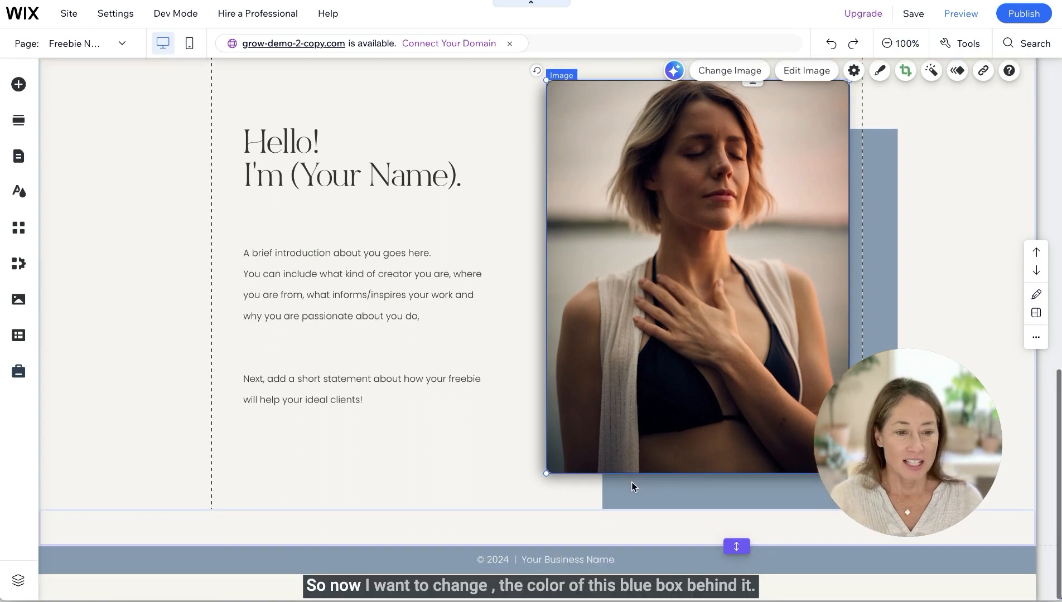
{"action": "left_click", "coordinate": [877, 160]}
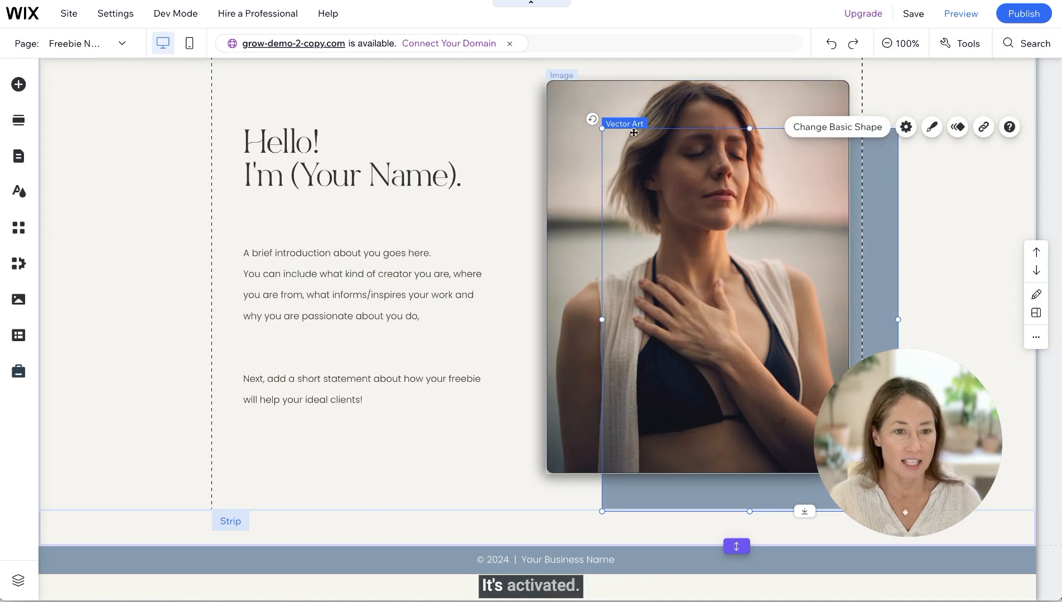
{"action": "left_click", "coordinate": [932, 127]}
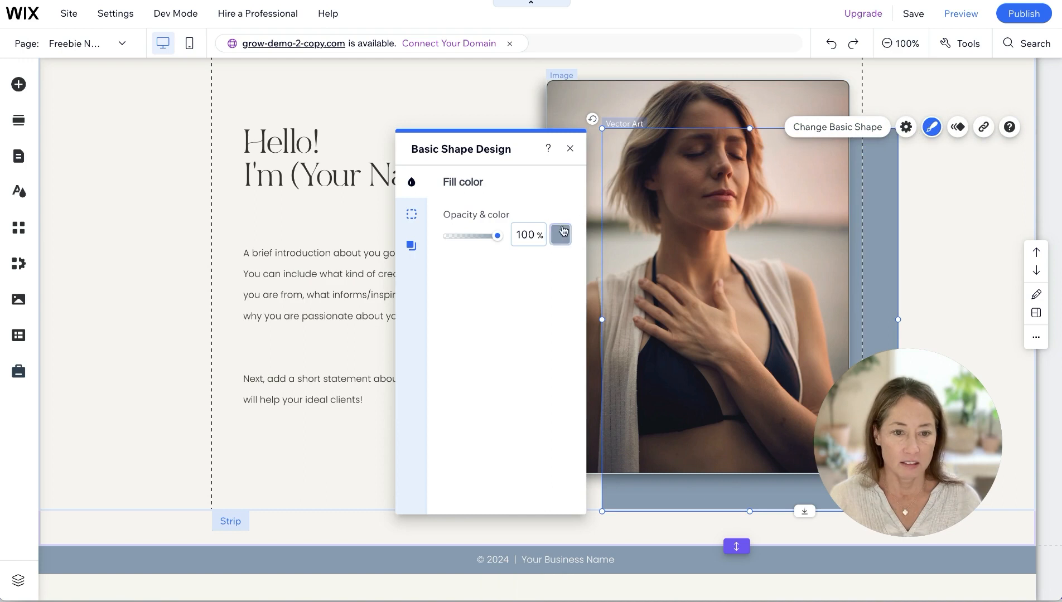
{"action": "left_click", "coordinate": [552, 235]}
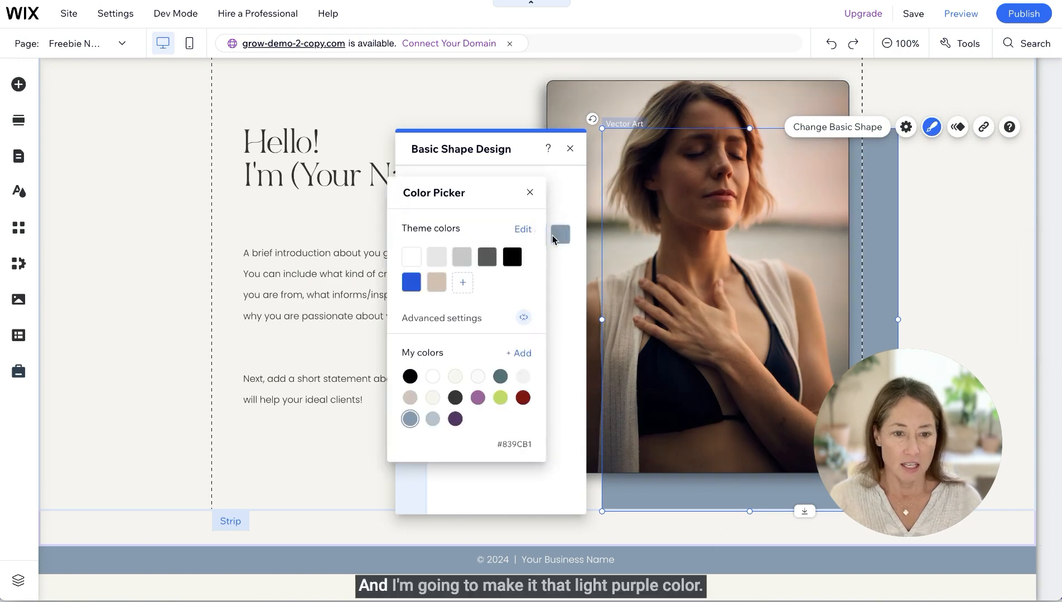
{"action": "left_click", "coordinate": [478, 398]}
{"action": "left_click", "coordinate": [478, 399]}
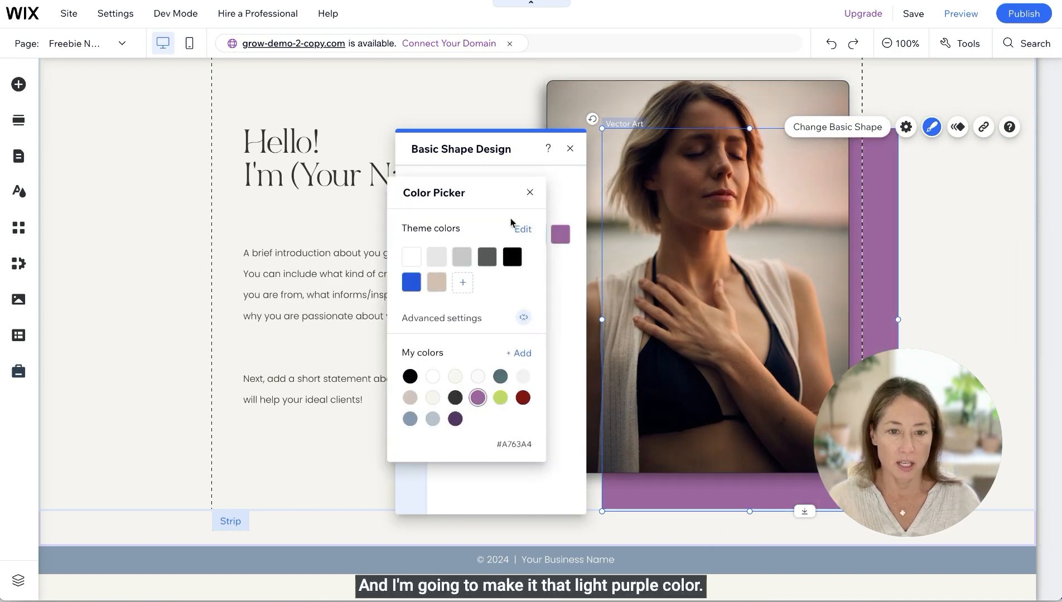
{"action": "left_click", "coordinate": [529, 194]}
{"action": "left_click", "coordinate": [570, 149]}
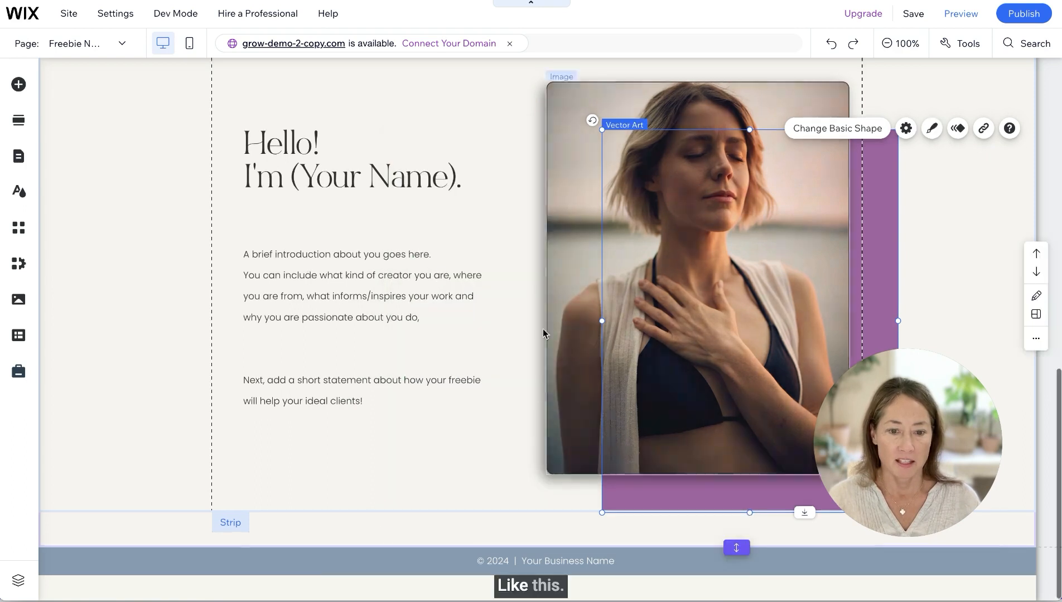
Replace the "Your Business Name" placeholder in the footer's copyright text with "BRANDIFY"
{"action": "left_click", "coordinate": [460, 564]}
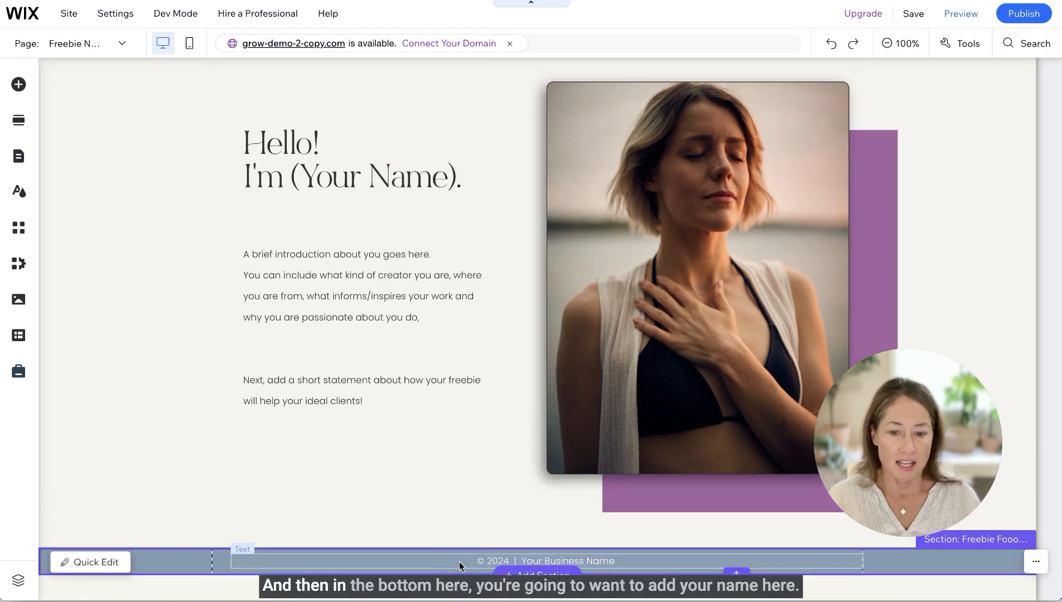
{"action": "left_click", "coordinate": [591, 561]}
{"action": "double_click", "coordinate": [489, 561]}
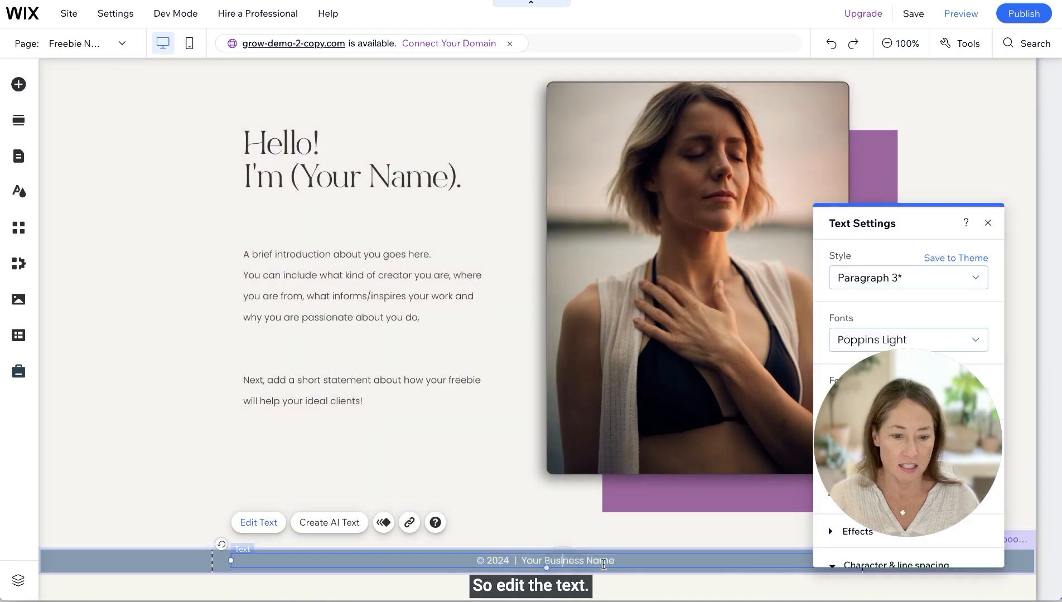
{"action": "left_click_drag", "start_coordinate": [618, 563], "coordinate": [524, 564]}
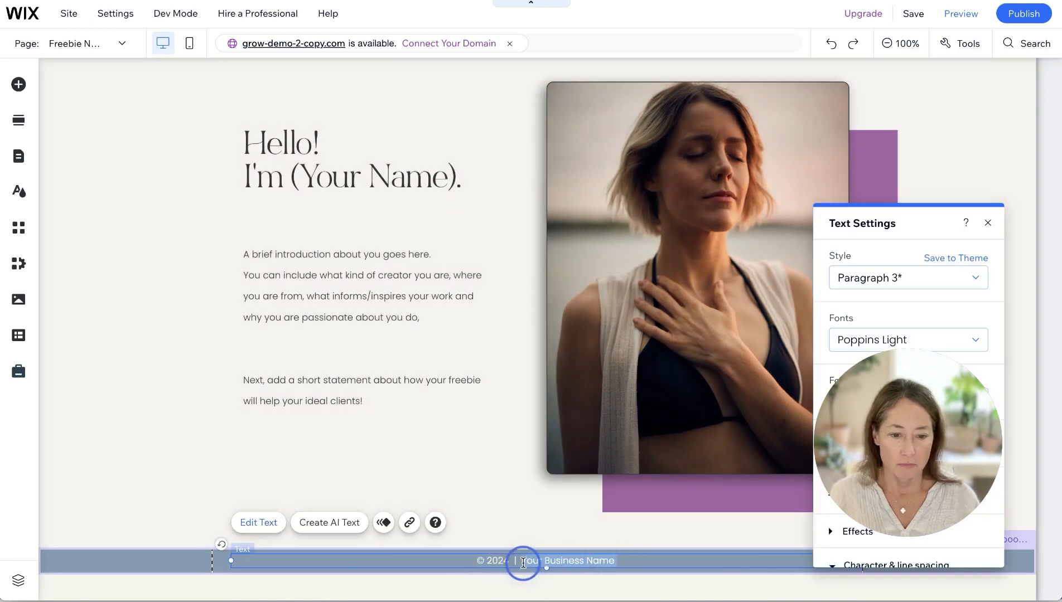
{"action": "type", "text": "BRANDIFY"}
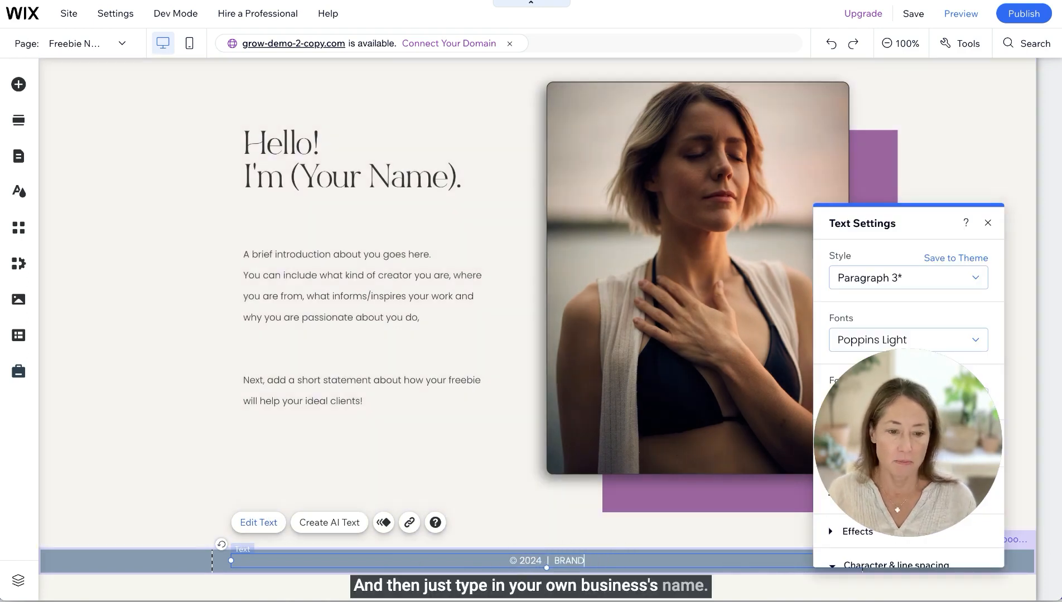
Set the footer section's background to the saved dark plum #583667
{"action": "left_click", "coordinate": [184, 569]}
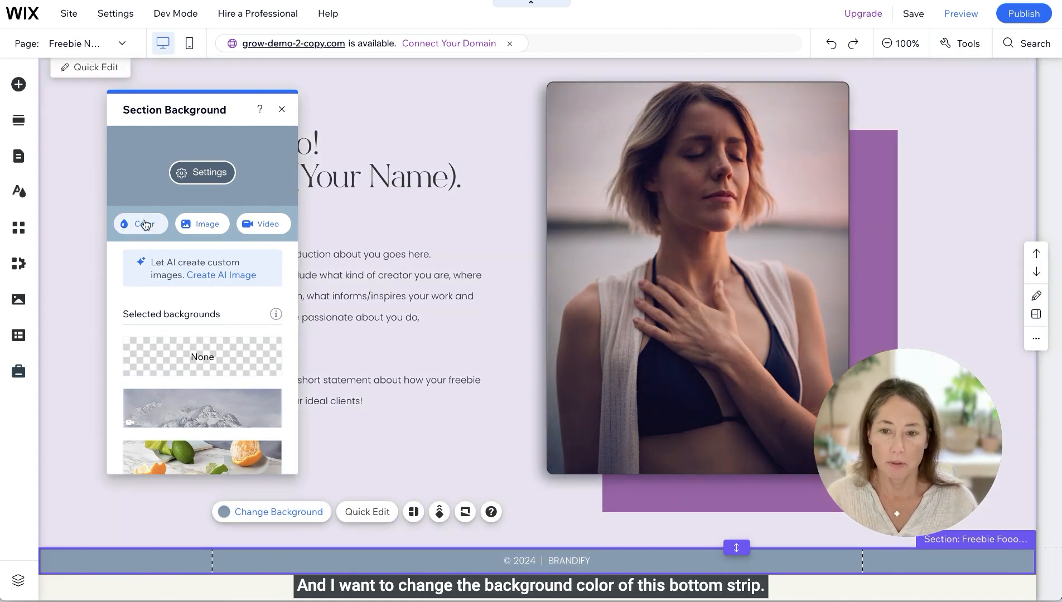
{"action": "left_click", "coordinate": [145, 225]}
{"action": "left_click", "coordinate": [212, 498]}
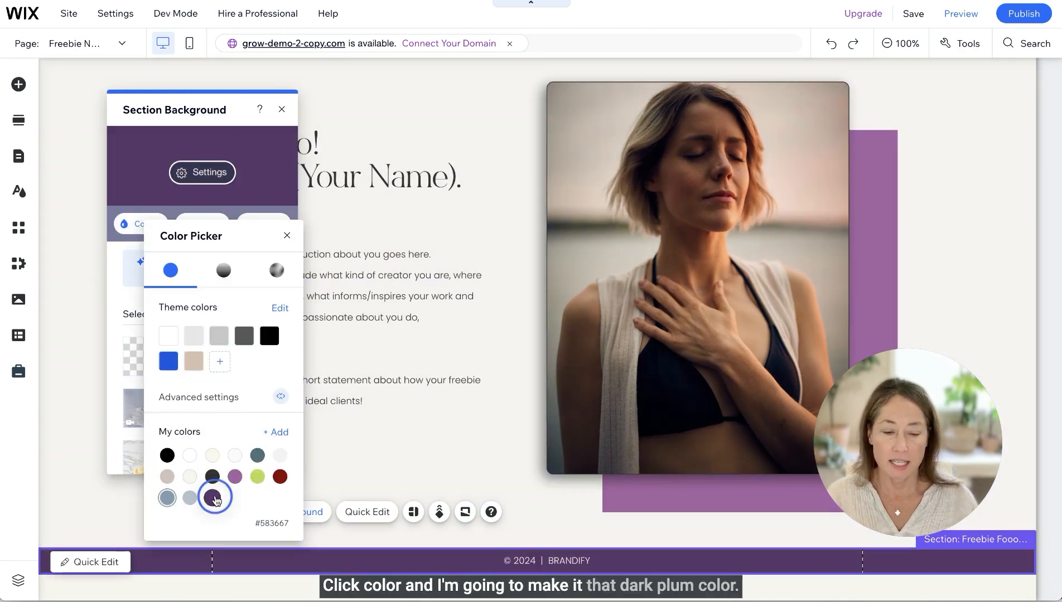
{"action": "left_click", "coordinate": [282, 109]}
{"action": "left_click", "coordinate": [282, 110]}
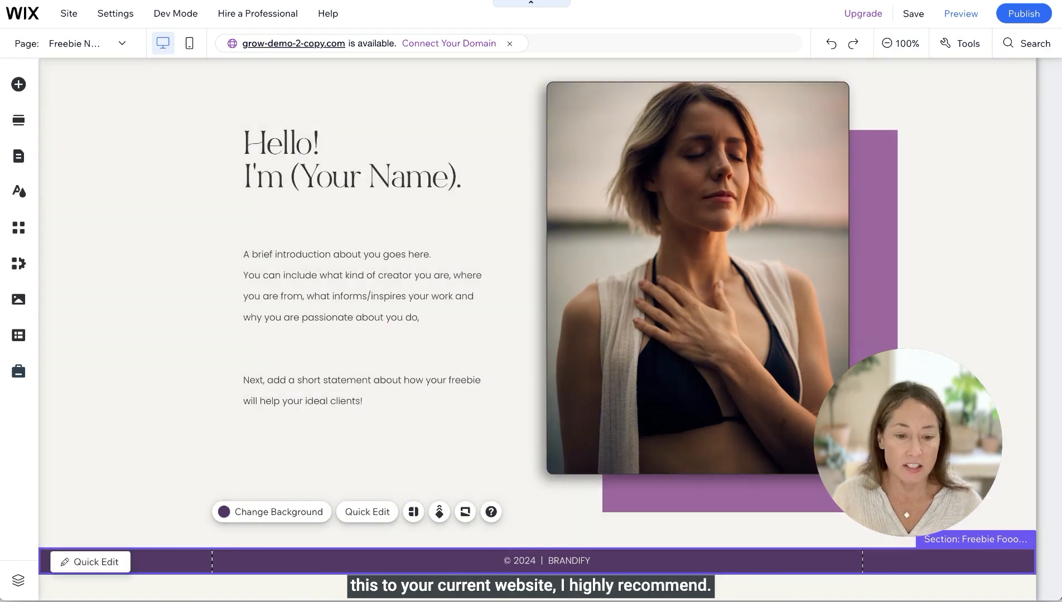
Review the page and web address link options for the BRANDIFY text in the footer without applying a link
{"action": "left_click", "coordinate": [575, 562]}
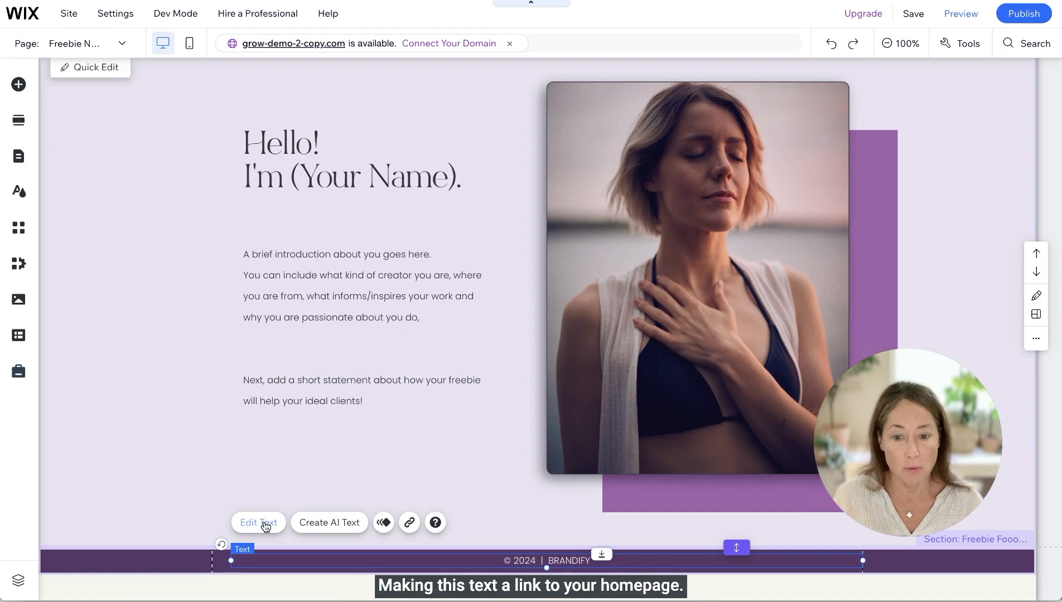
{"action": "left_click", "coordinate": [264, 525]}
{"action": "left_click_drag", "start_coordinate": [547, 561], "coordinate": [586, 562]}
{"action": "left_click", "coordinate": [410, 523]}
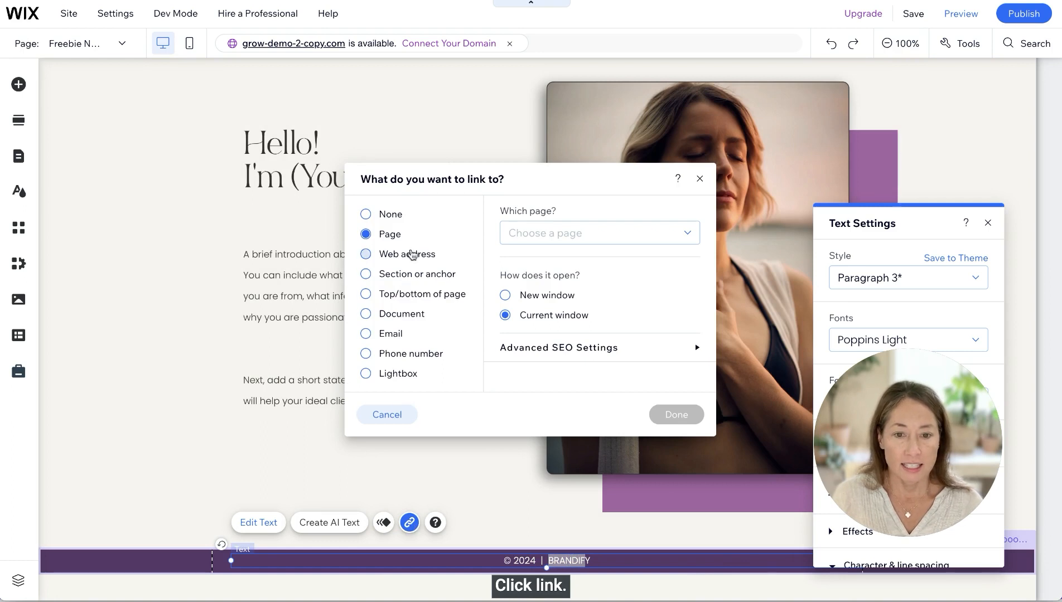
{"action": "left_click", "coordinate": [539, 234]}
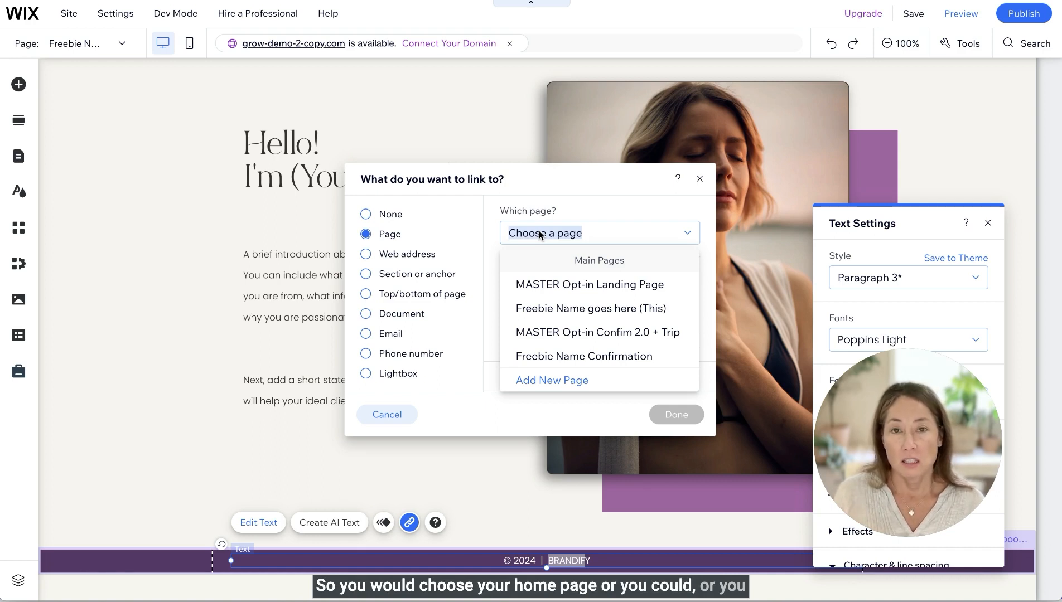
{"action": "left_click", "coordinate": [399, 257]}
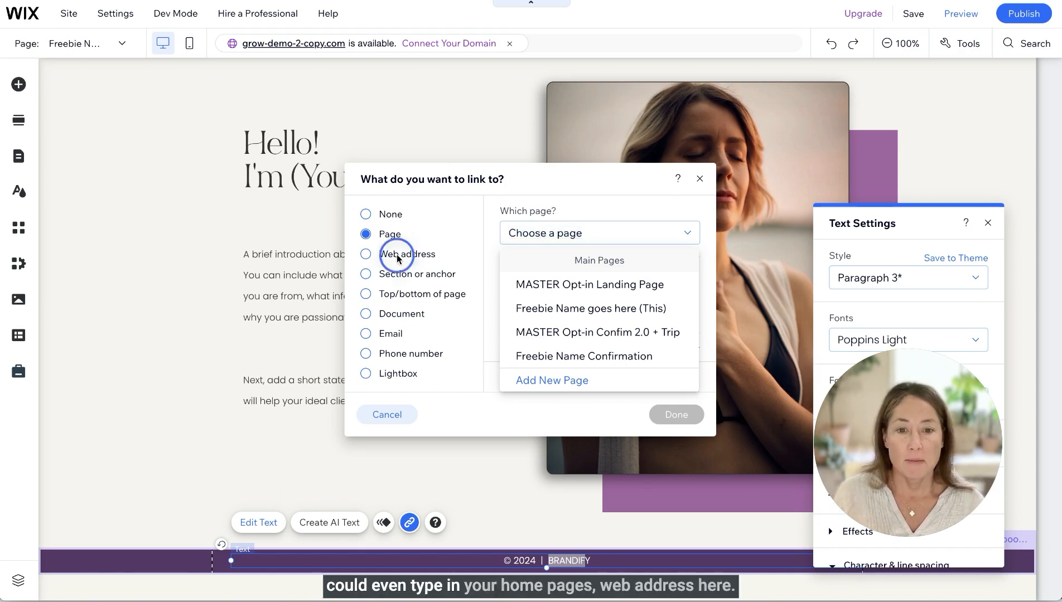
{"action": "left_click", "coordinate": [399, 257]}
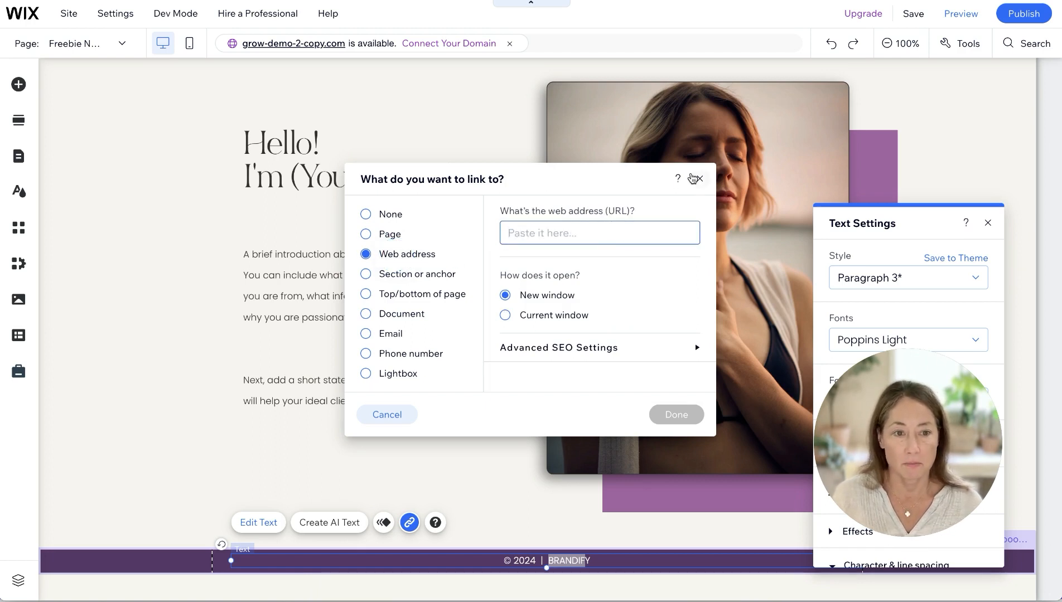
{"action": "left_click", "coordinate": [699, 178]}
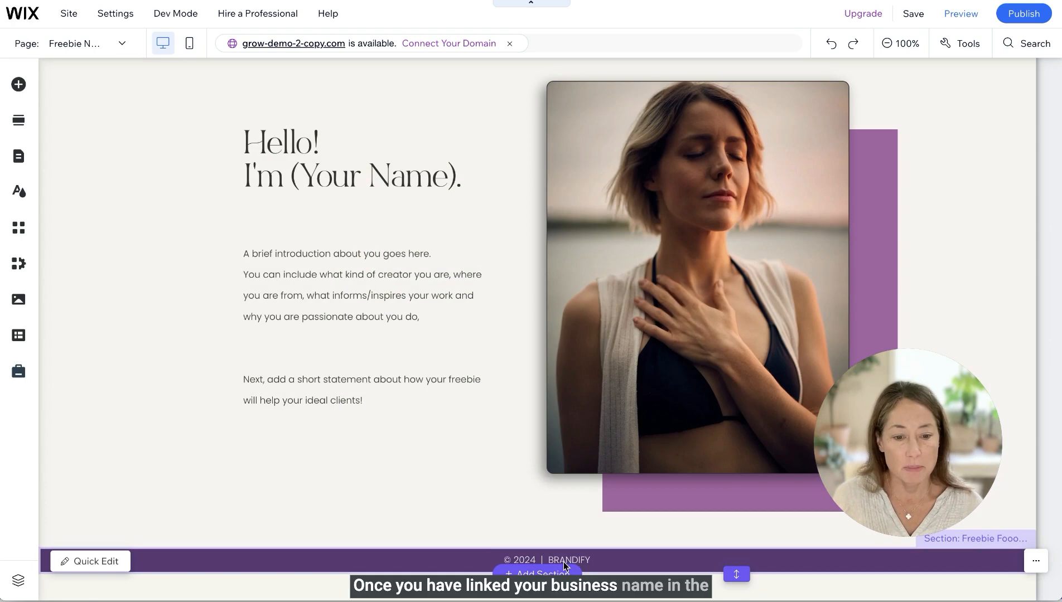
{"action": "scroll", "coordinate": [540, 474], "scroll_direction": "up", "scroll_amount": 8}
{"action": "scroll", "coordinate": [539, 474], "scroll_direction": "up", "scroll_amount": 4}
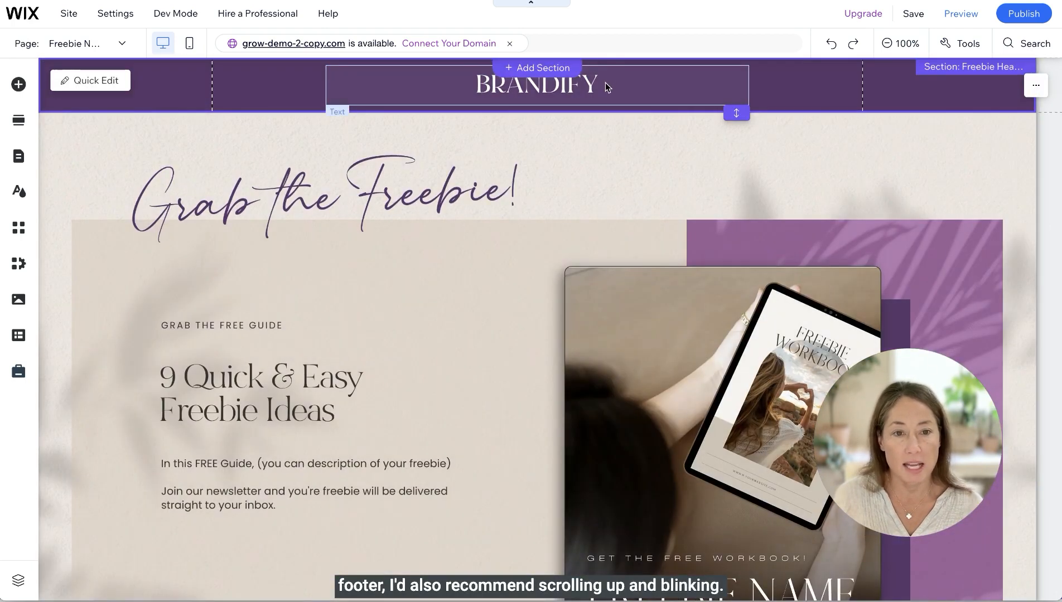
{"action": "left_click", "coordinate": [604, 82]}
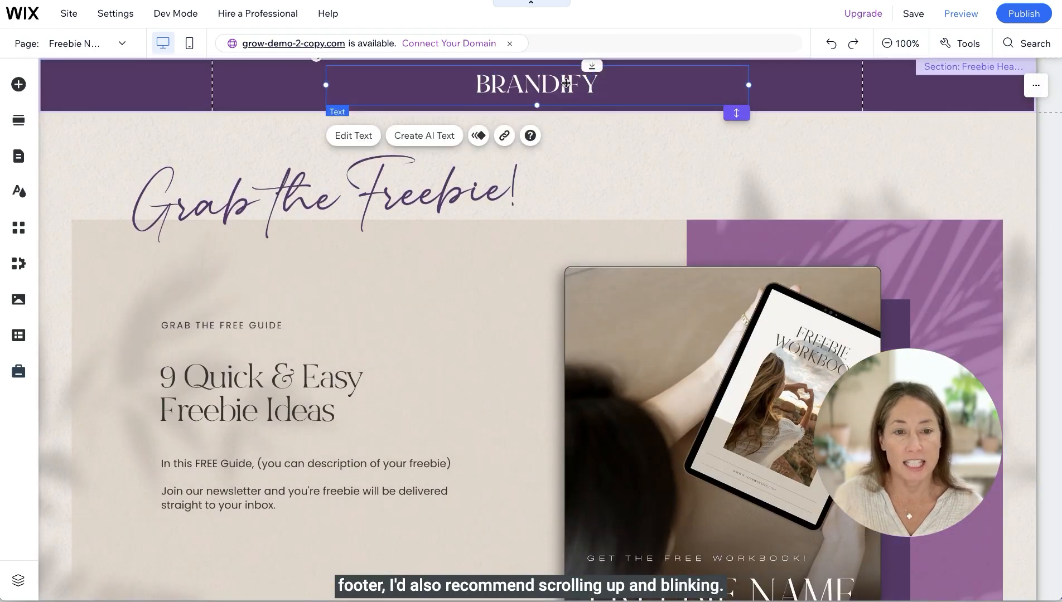
{"action": "left_click", "coordinate": [340, 136]}
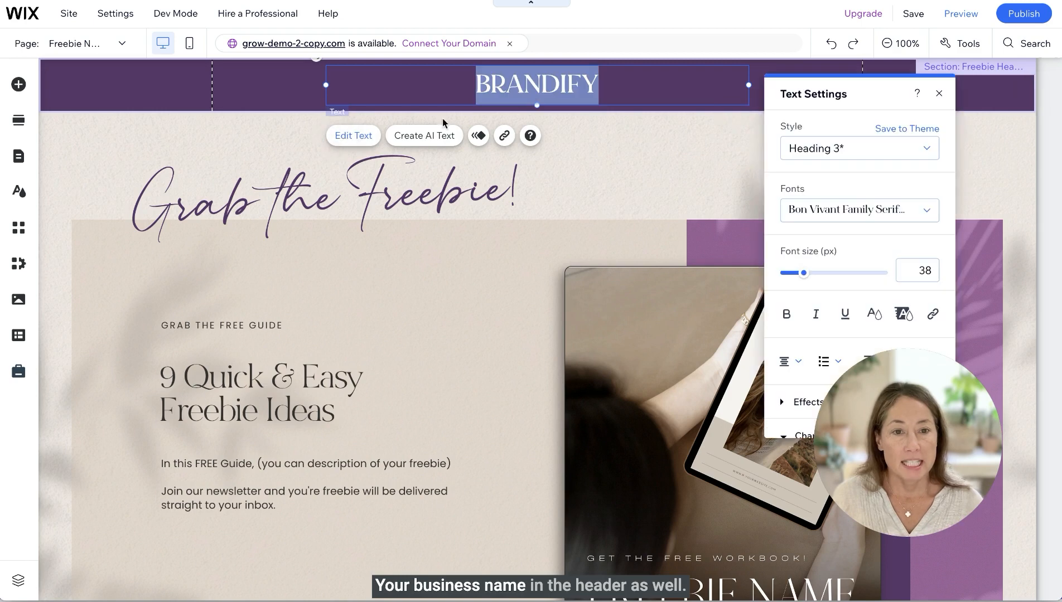
{"action": "double_click", "coordinate": [562, 84]}
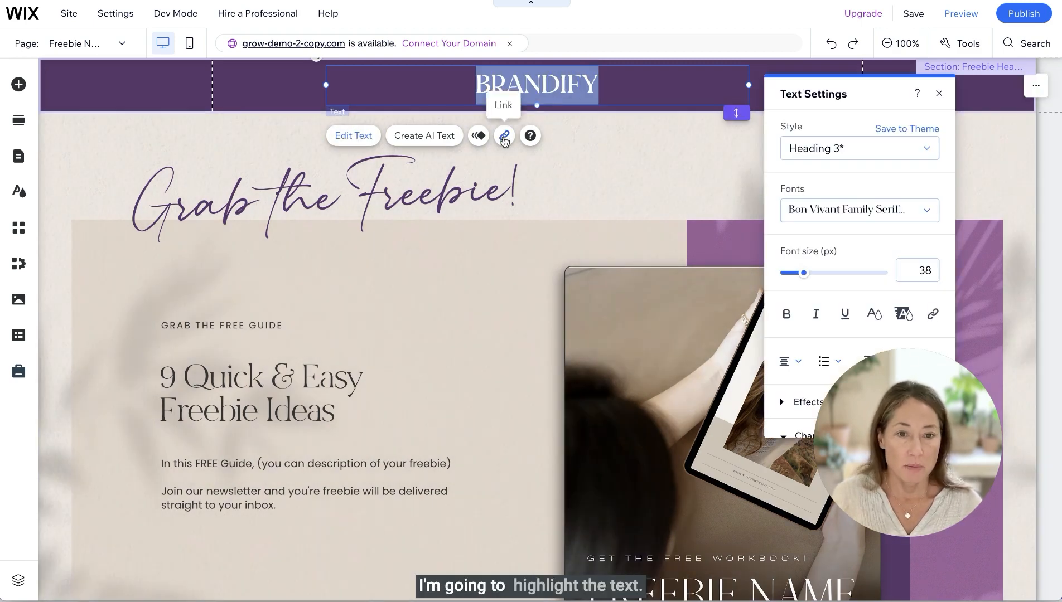
{"action": "left_click_drag", "start_coordinate": [609, 83], "coordinate": [473, 83]}
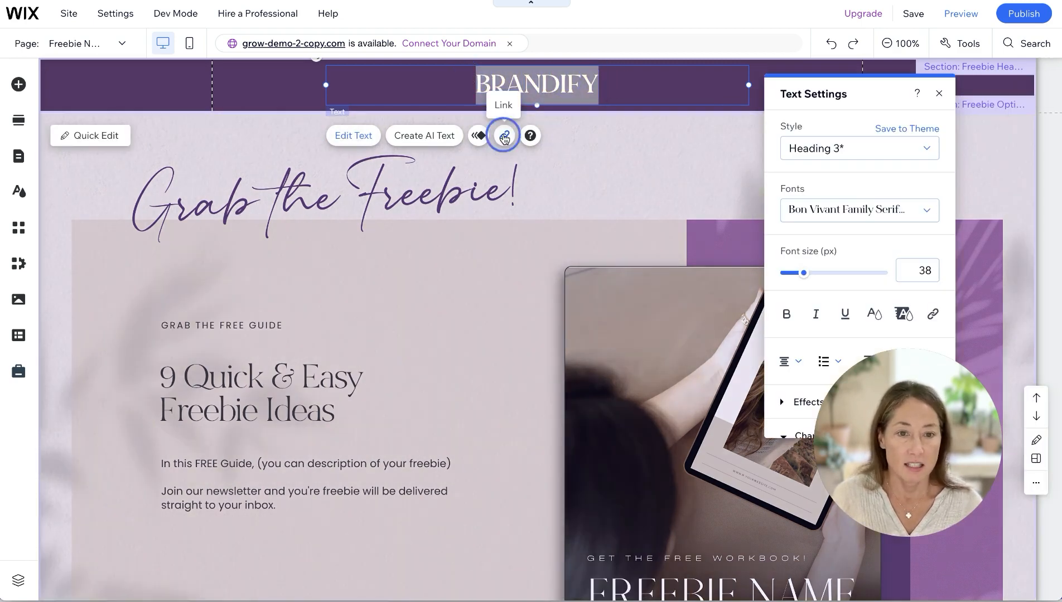
{"action": "left_click", "coordinate": [504, 135]}
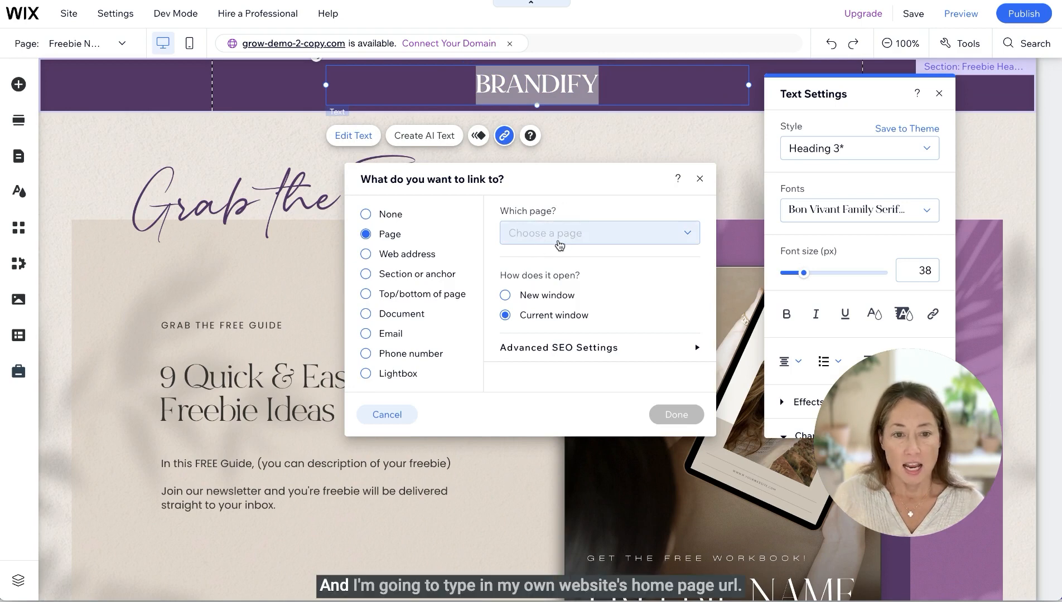
{"action": "left_click", "coordinate": [415, 254]}
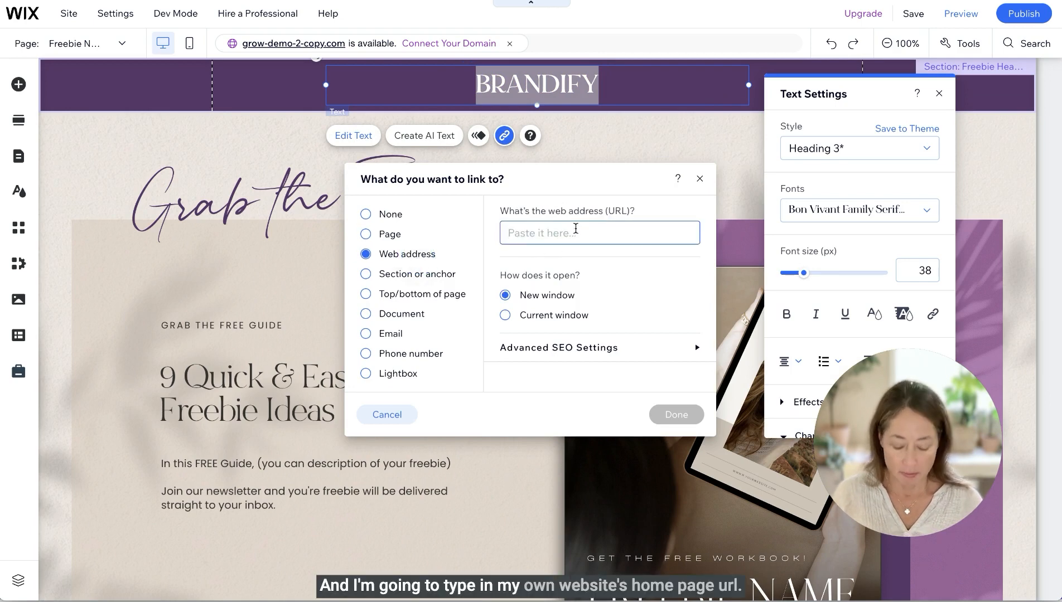
{"action": "type", "text": "www.bran"}
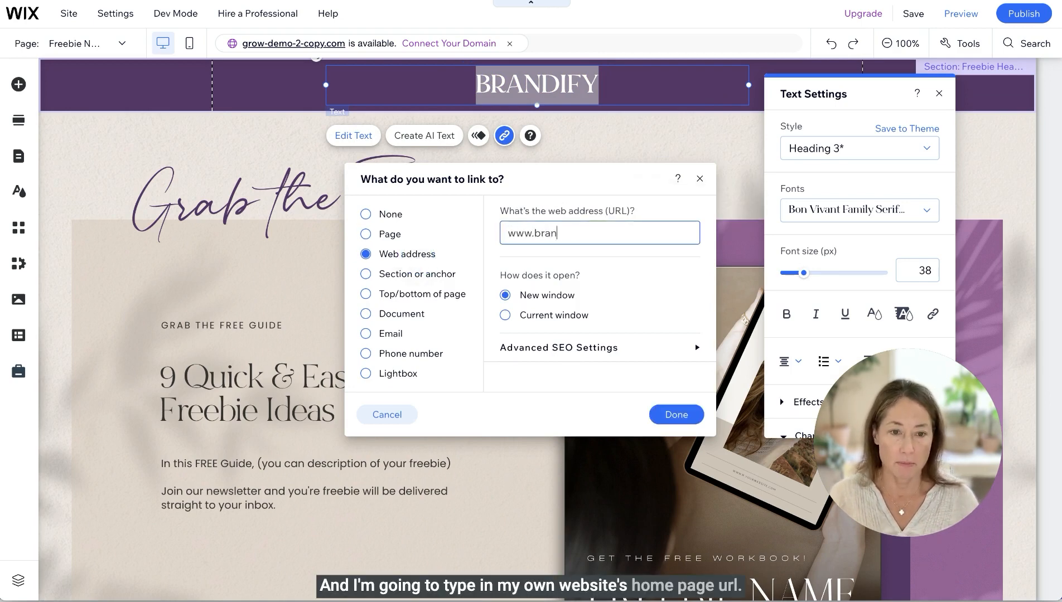
{"action": "type", "text": "difyhq.com"}
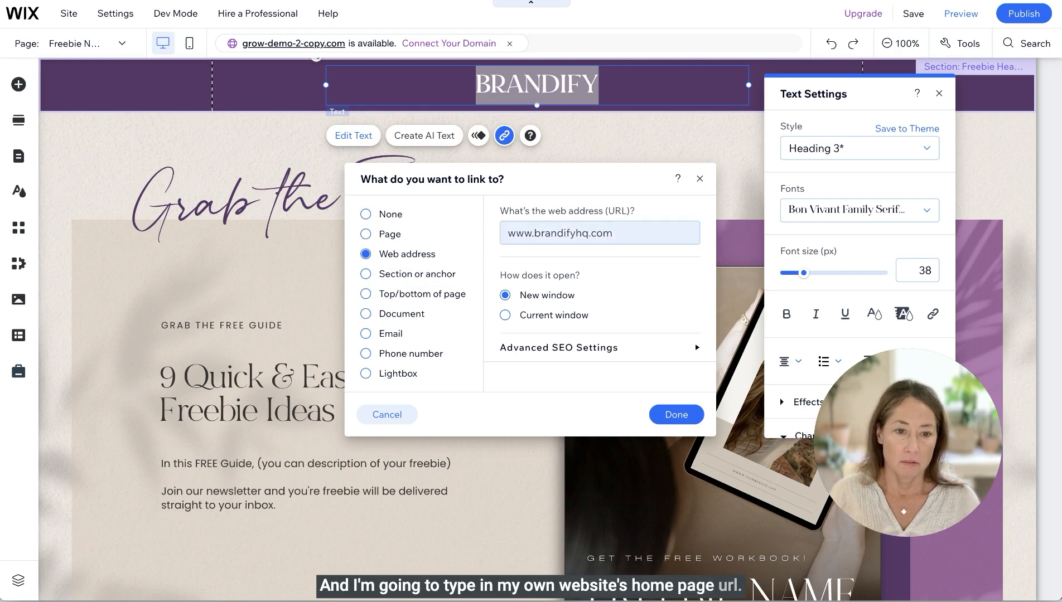
{"action": "left_click", "coordinate": [676, 414]}
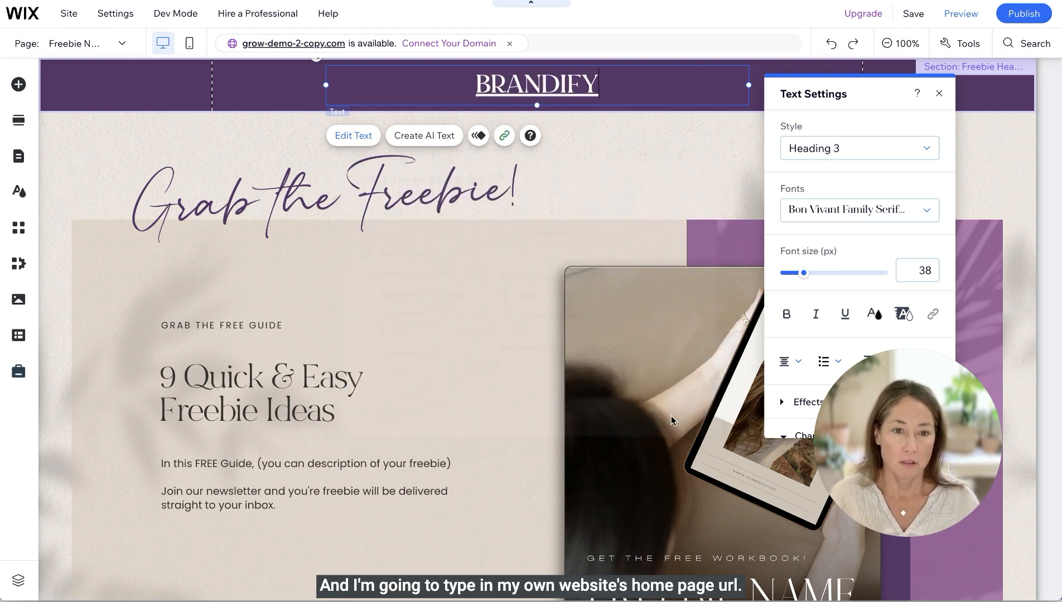
Remove the underline from the linked BRANDIFY text in the header and finish editing it
{"action": "left_click_drag", "start_coordinate": [608, 84], "coordinate": [466, 84]}
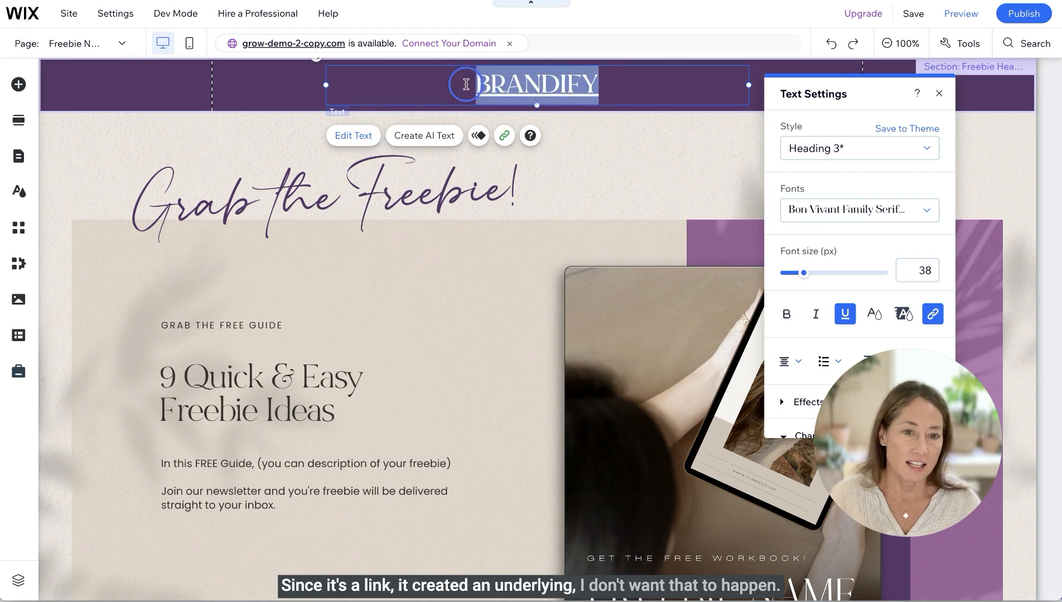
{"action": "left_click", "coordinate": [846, 320]}
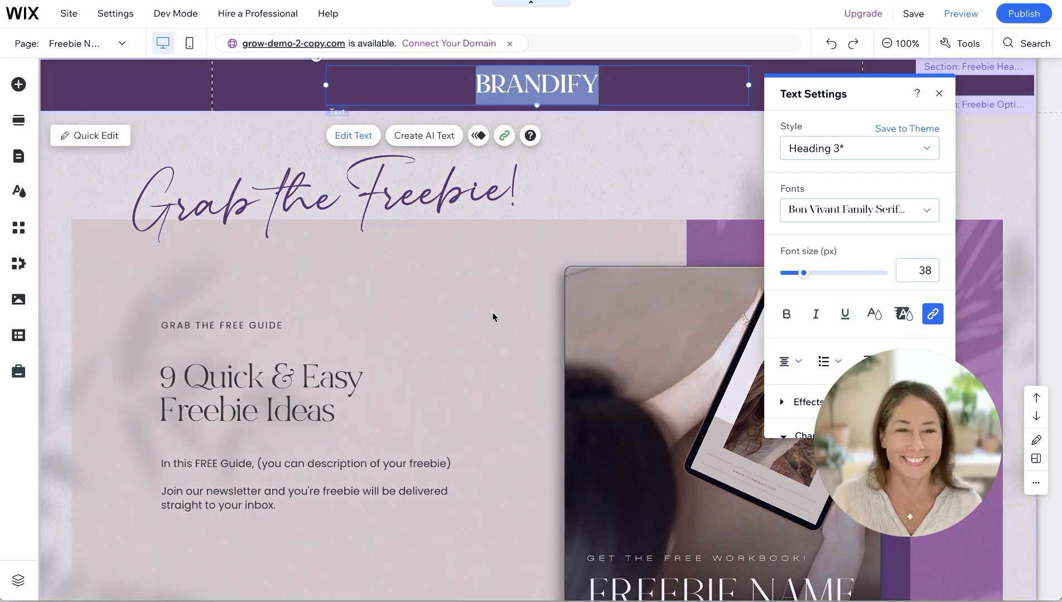
{"action": "left_click", "coordinate": [493, 312]}
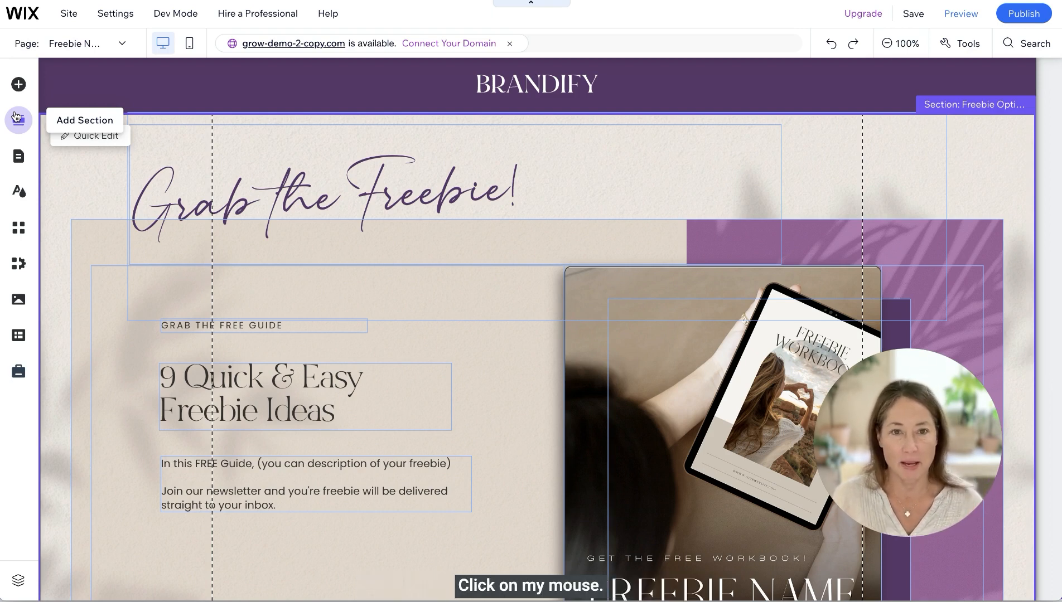
Duplicate the "Grab the Freebie!" heading and place the copy directly below the original
{"action": "right_click", "coordinate": [560, 168]}
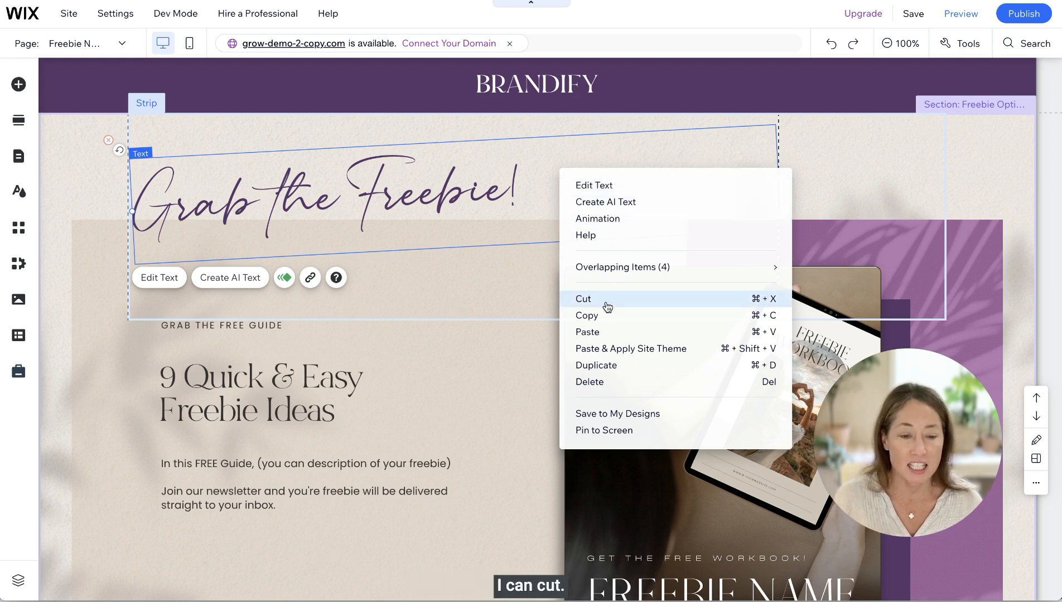
{"action": "left_click", "coordinate": [611, 366]}
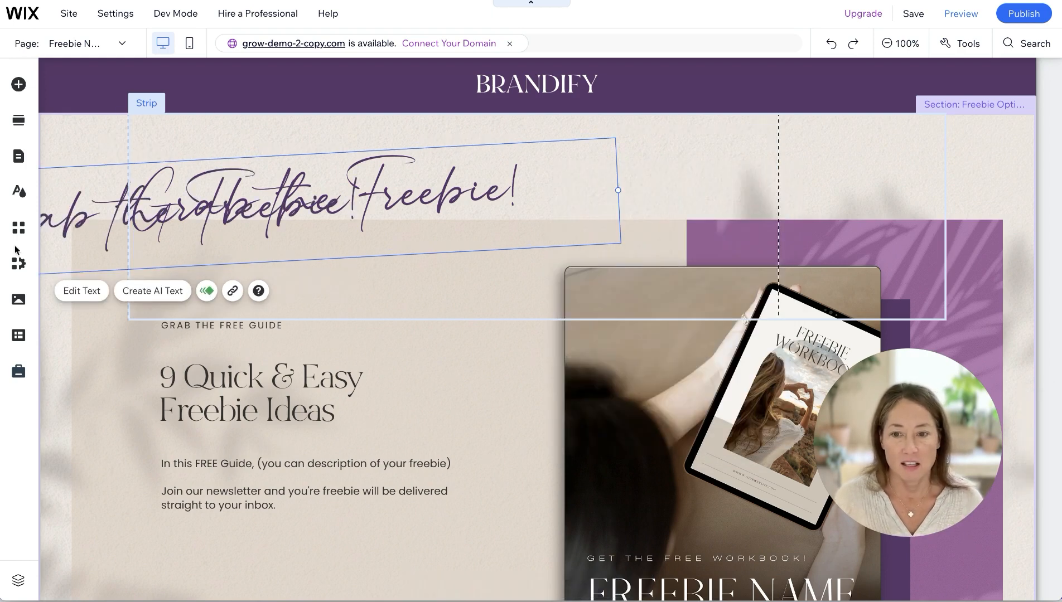
{"action": "left_click_drag", "start_coordinate": [62, 239], "coordinate": [227, 333]}
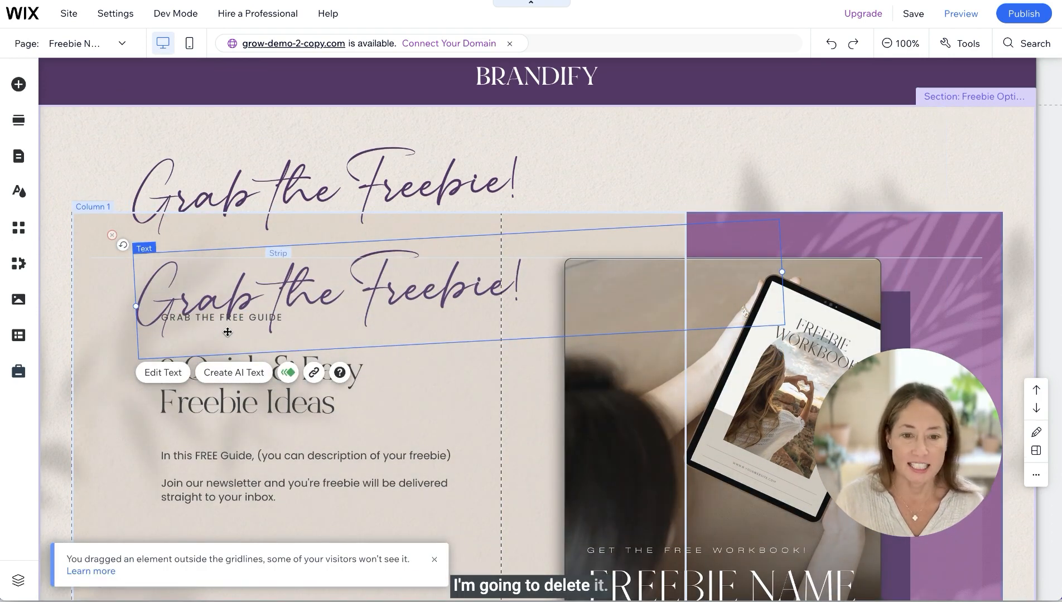
Delete the duplicate "Grab the Freebie!" heading and display the editing toolbar between the guide text and the freebie image
{"action": "key", "text": "Delete"}
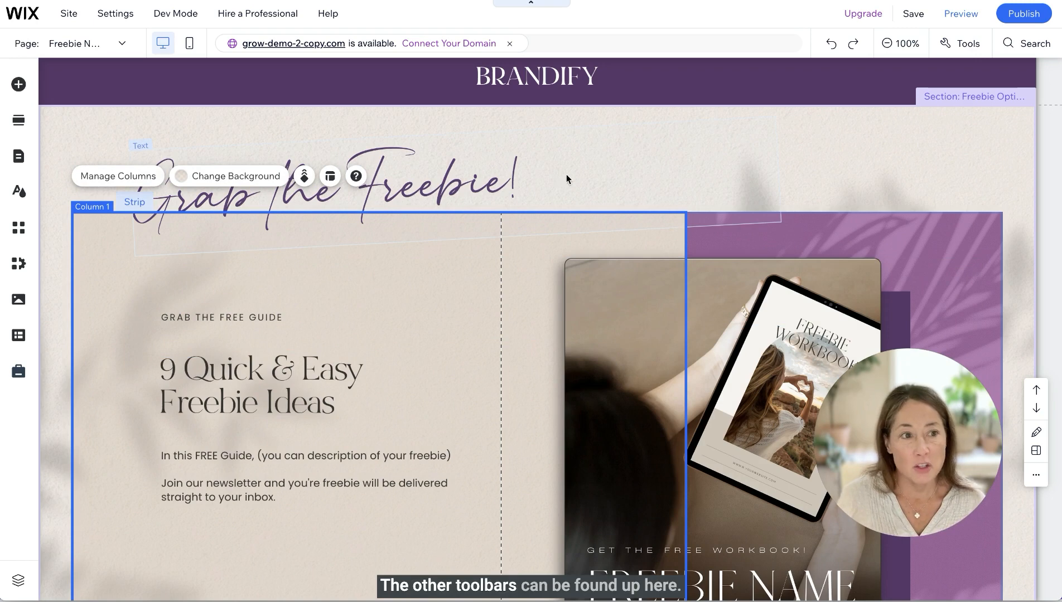
{"action": "left_click", "coordinate": [958, 45]}
{"action": "left_click", "coordinate": [973, 88]}
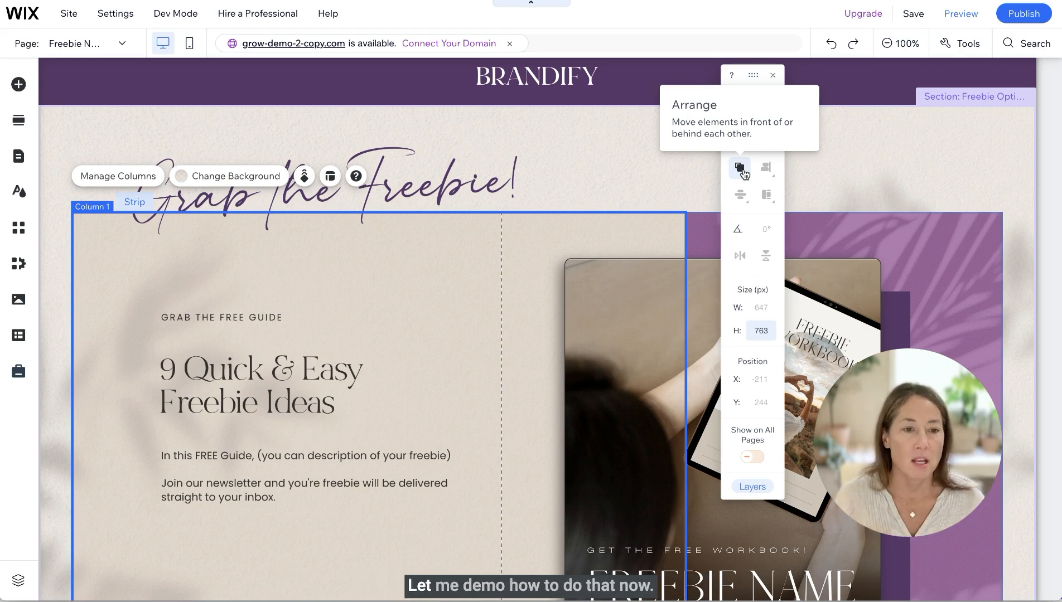
{"action": "scroll", "coordinate": [807, 187], "scroll_direction": "down", "scroll_amount": 5}
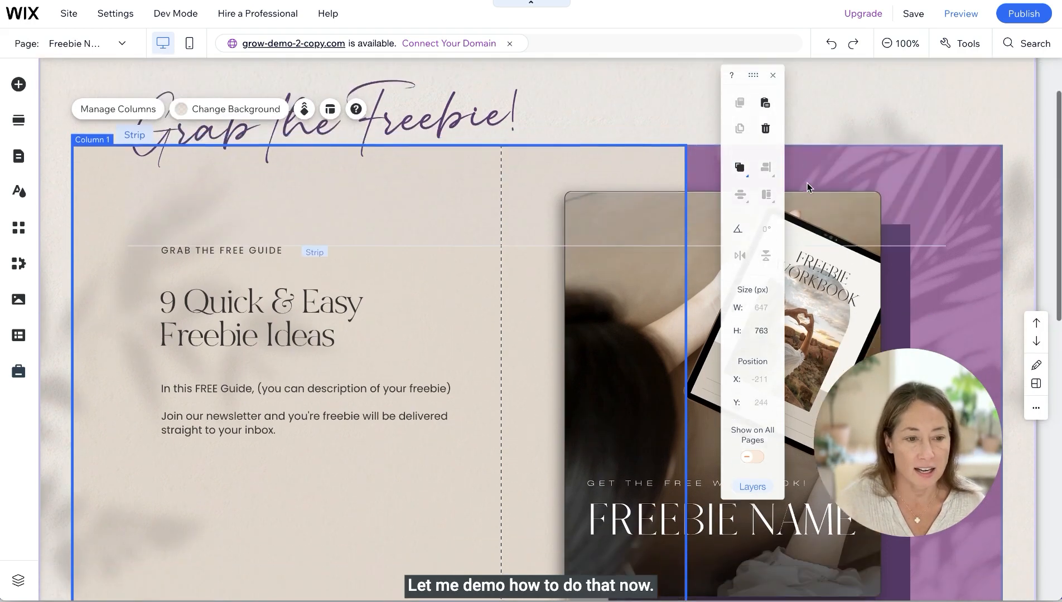
{"action": "scroll", "coordinate": [806, 187], "scroll_direction": "down", "scroll_amount": 2}
{"action": "left_click_drag", "start_coordinate": [756, 74], "coordinate": [495, 85]}
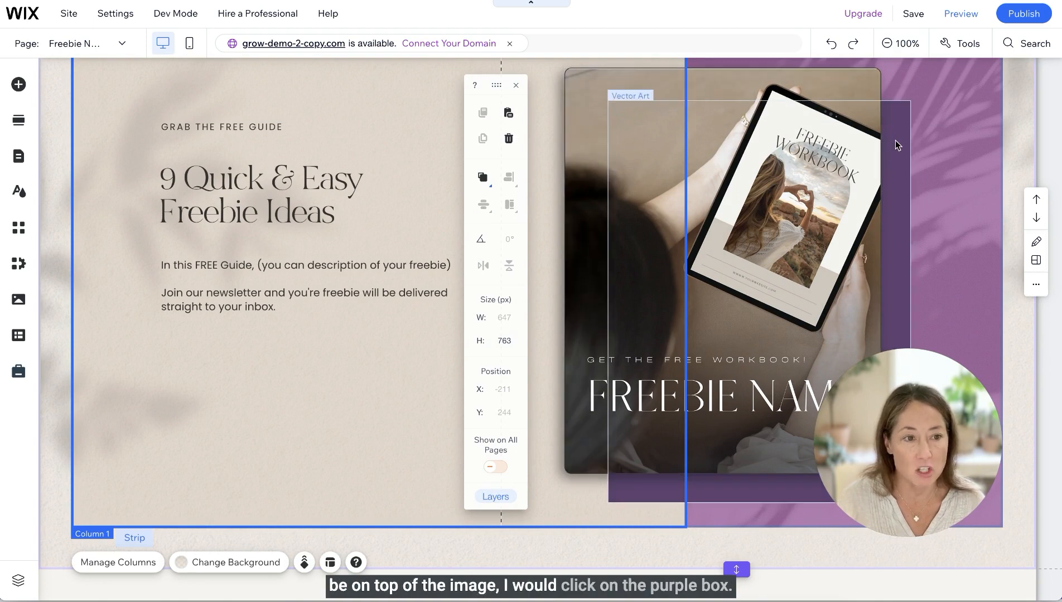
Bring the dark purple box behind the freebie image to the front and move it back one layer
{"action": "left_click", "coordinate": [895, 139]}
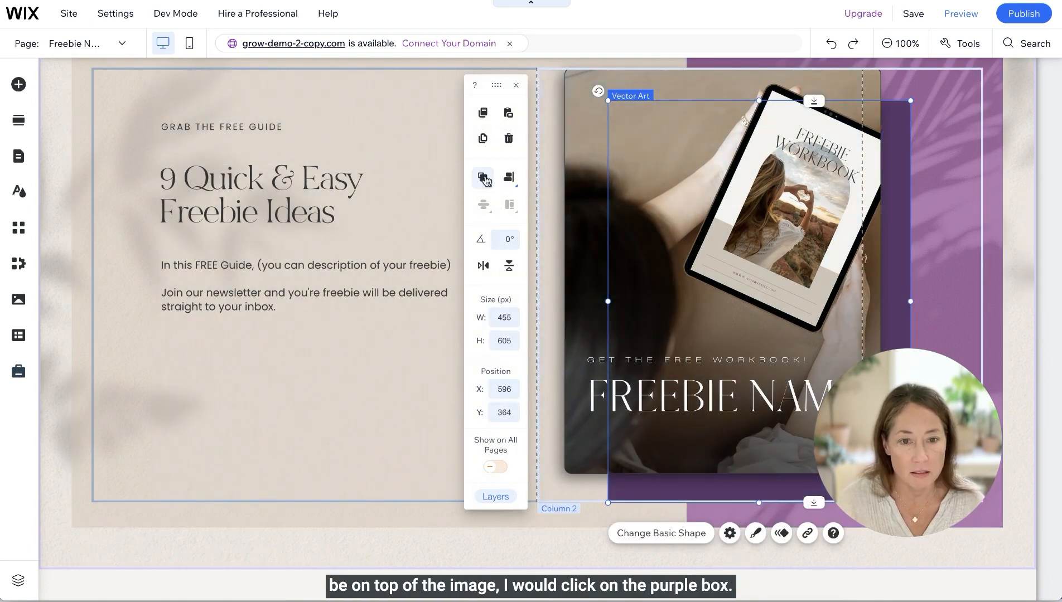
{"action": "mouse_move", "coordinate": [485, 179]}
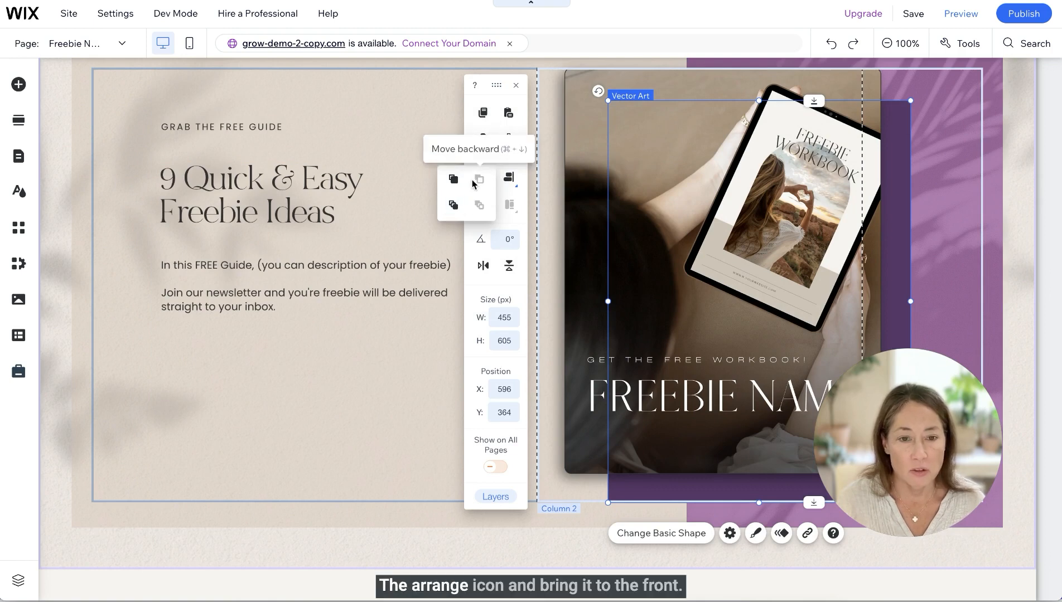
{"action": "left_click", "coordinate": [452, 204]}
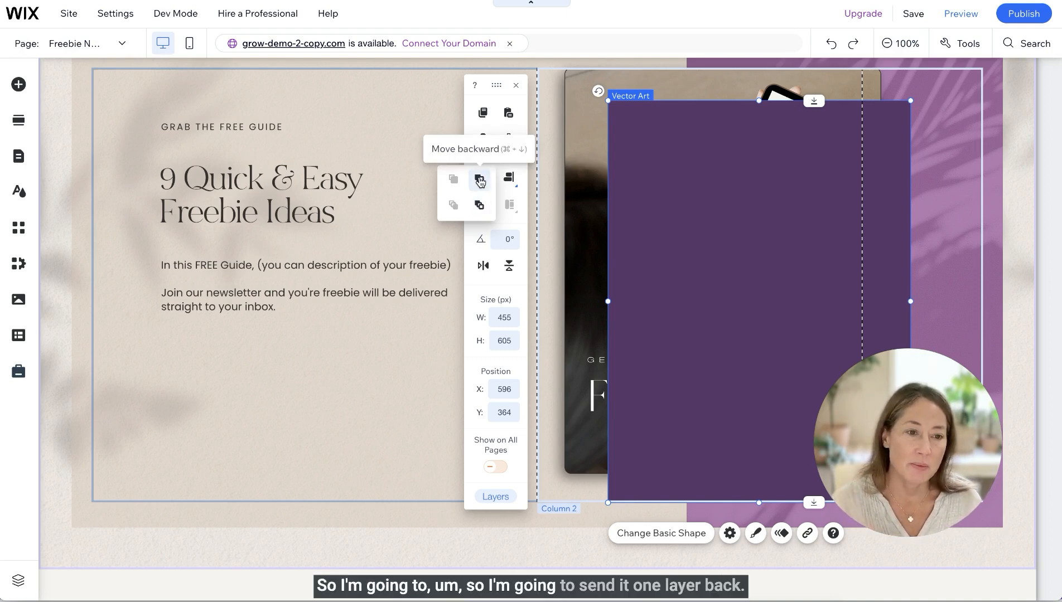
{"action": "left_click", "coordinate": [480, 180]}
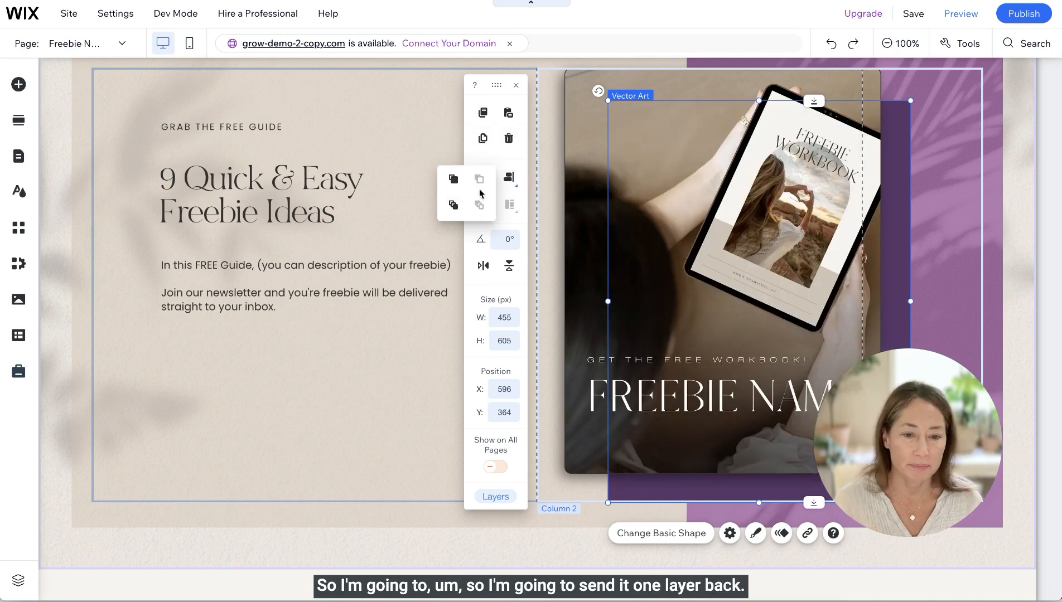
Move the "9 Quick & Easy Freebie Ideas" heading past Column 1's left edge and shift the description text to about X -172, Y 628
{"action": "left_click", "coordinate": [390, 267]}
{"action": "scroll", "coordinate": [515, 252], "scroll_direction": "up", "scroll_amount": 3}
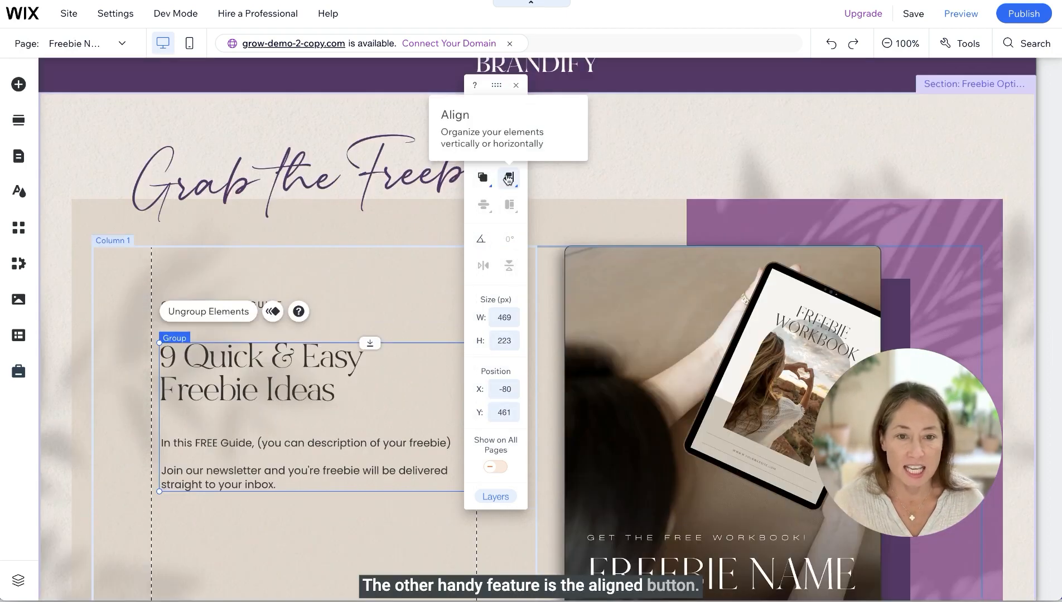
{"action": "left_click", "coordinate": [297, 393]}
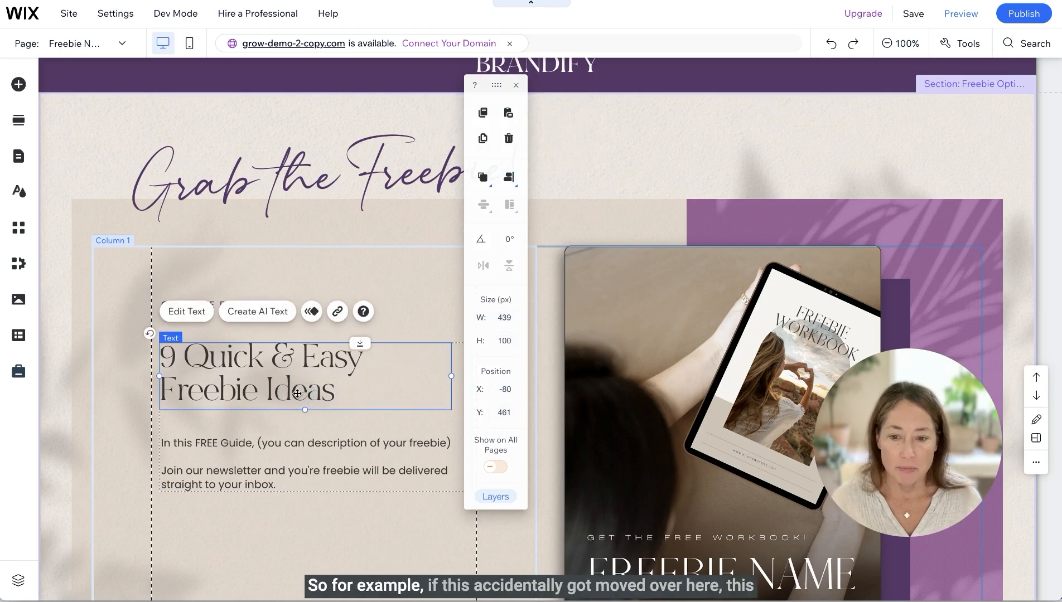
{"action": "left_click_drag", "start_coordinate": [298, 394], "coordinate": [175, 376]}
{"action": "left_click", "coordinate": [275, 454]}
{"action": "left_click_drag", "start_coordinate": [276, 455], "coordinate": [370, 492]}
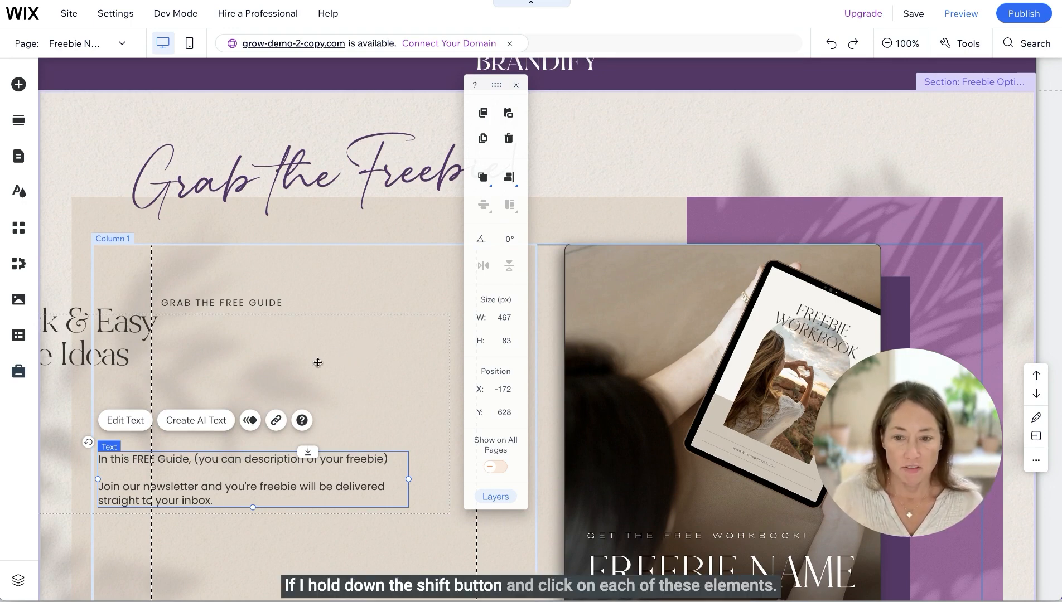
Select the guide label, heading and description together, align them to the right, and realign them to the left
{"action": "left_click", "coordinate": [159, 347], "text": "shift"}
{"action": "left_click", "coordinate": [280, 301], "text": "shift"}
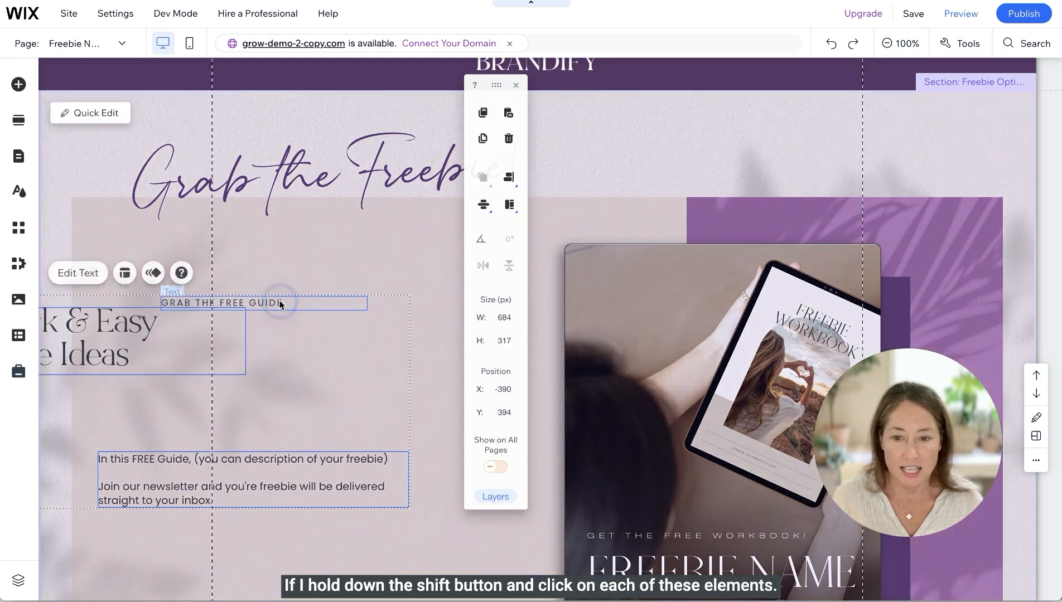
{"action": "left_click", "coordinate": [504, 188]}
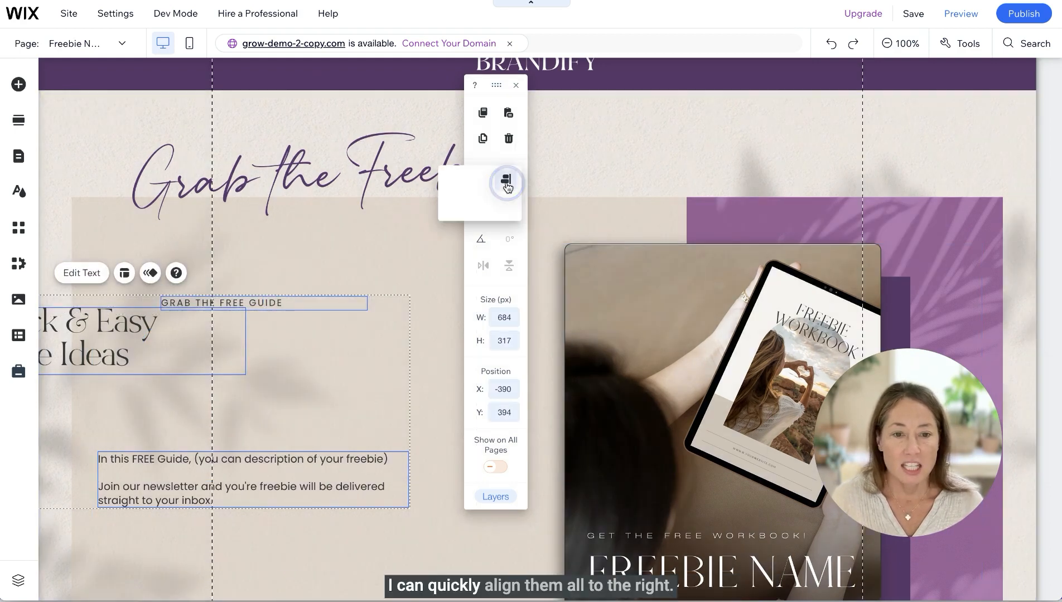
{"action": "left_click", "coordinate": [506, 183]}
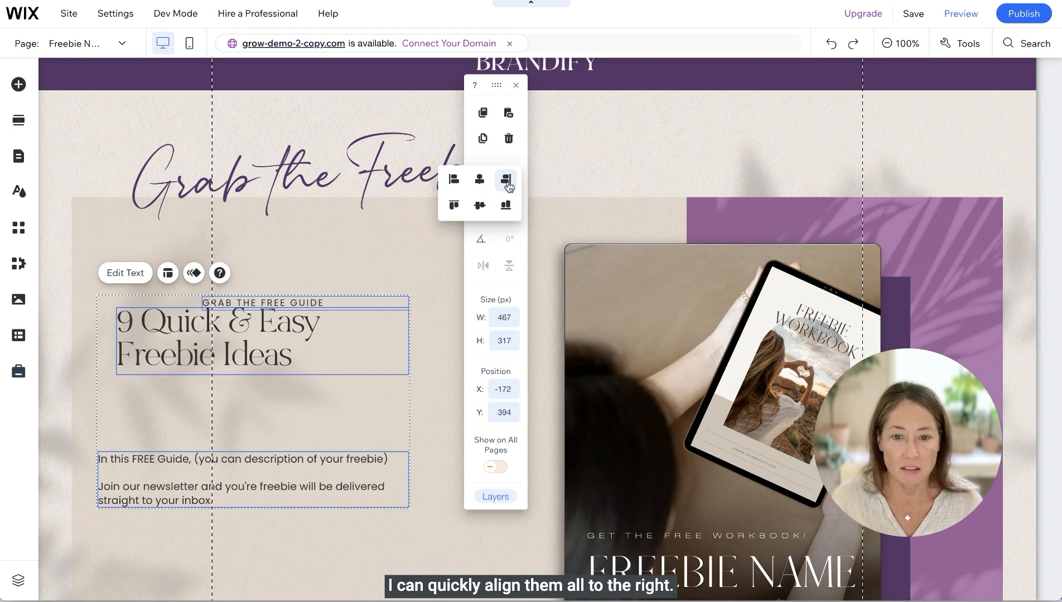
{"action": "left_click", "coordinate": [451, 181]}
{"action": "left_click", "coordinate": [327, 410]}
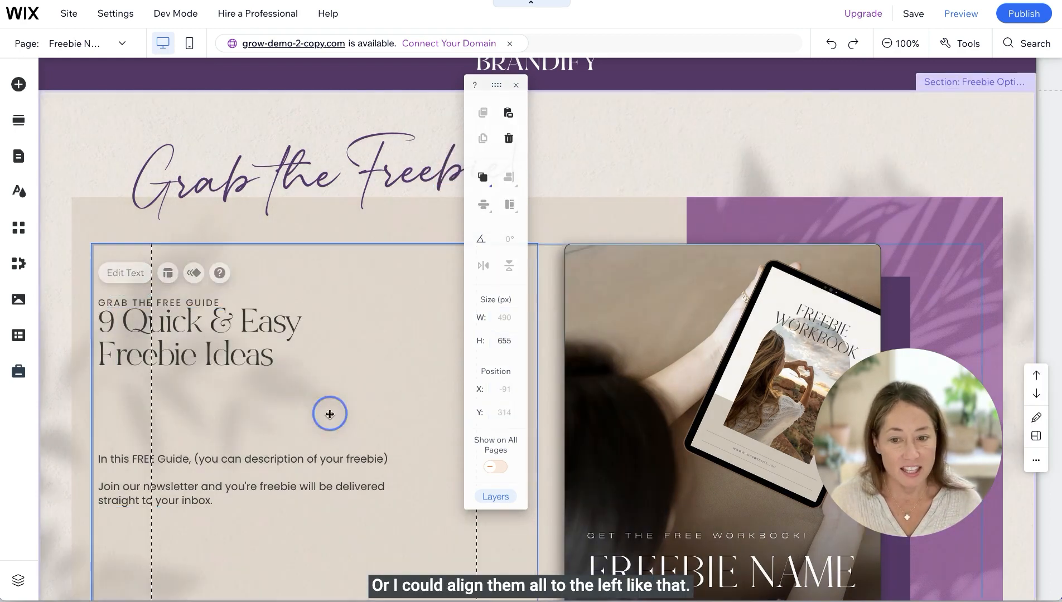
Distribute the guide label, "9 Quick & Easy Freebie Ideas" heading and description text evenly in the vertical direction
{"action": "left_click", "coordinate": [163, 302]}
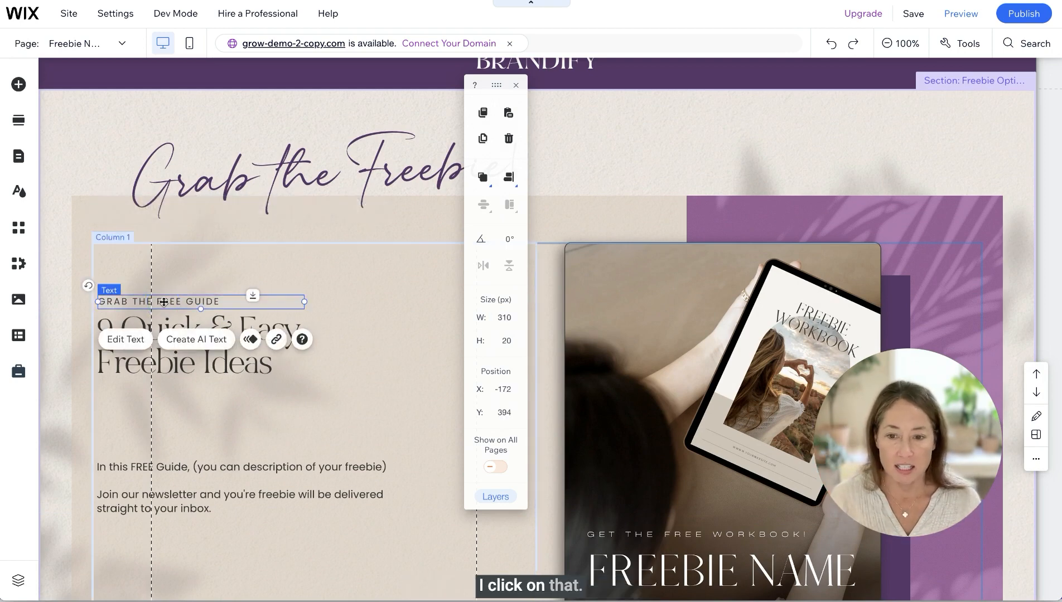
{"action": "left_click", "coordinate": [187, 364], "text": "shift"}
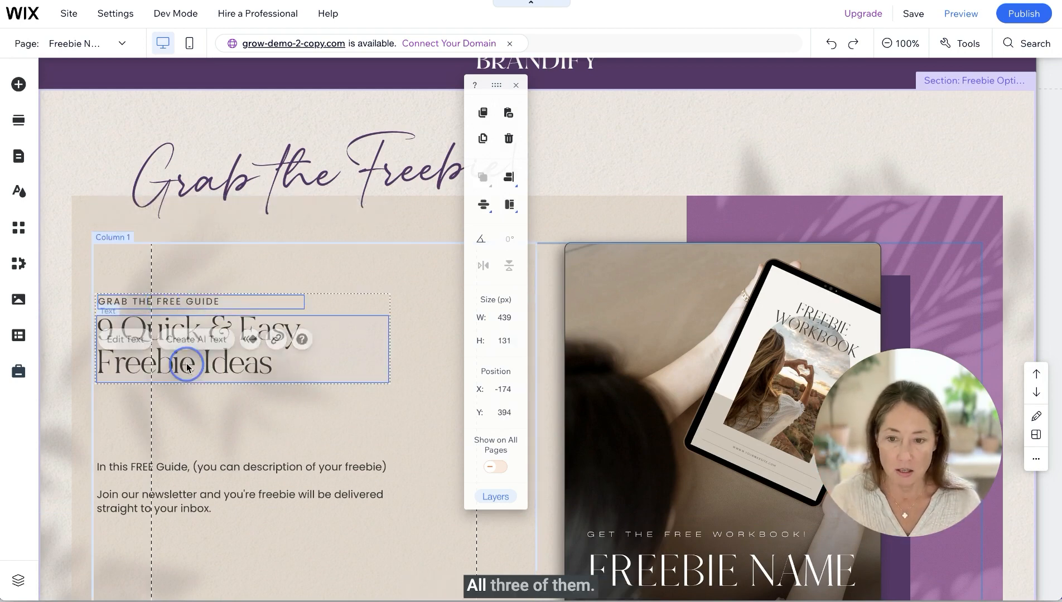
{"action": "left_click", "coordinate": [207, 466], "text": "shift"}
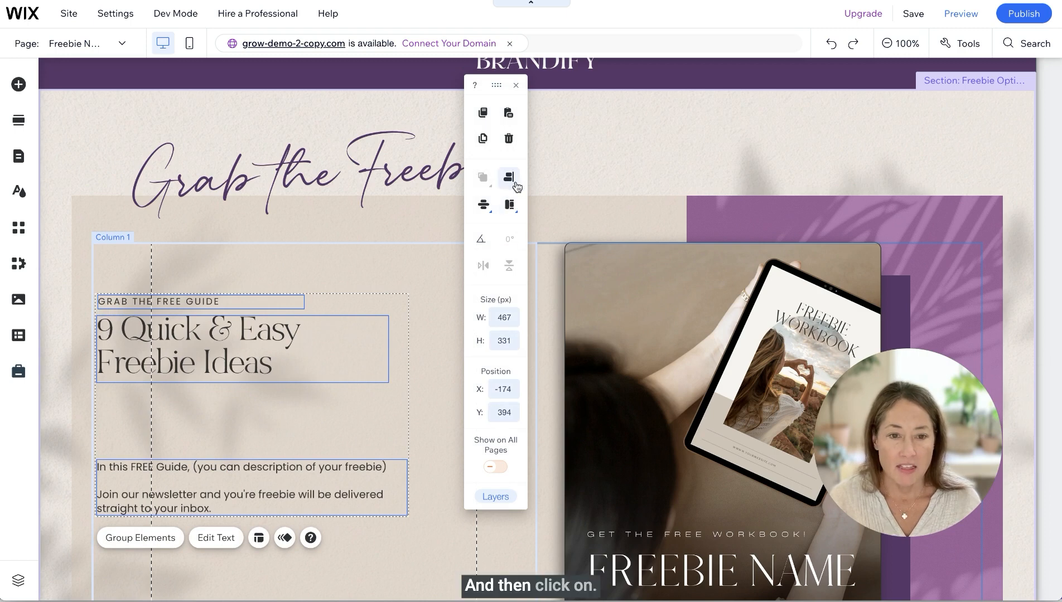
{"action": "left_click", "coordinate": [483, 206]}
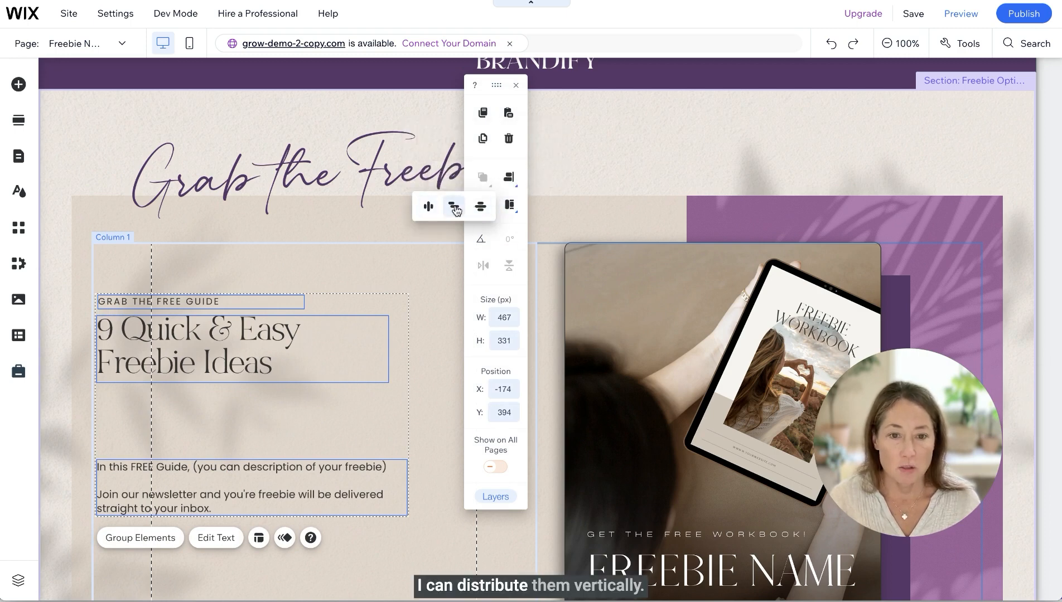
{"action": "left_click", "coordinate": [479, 208]}
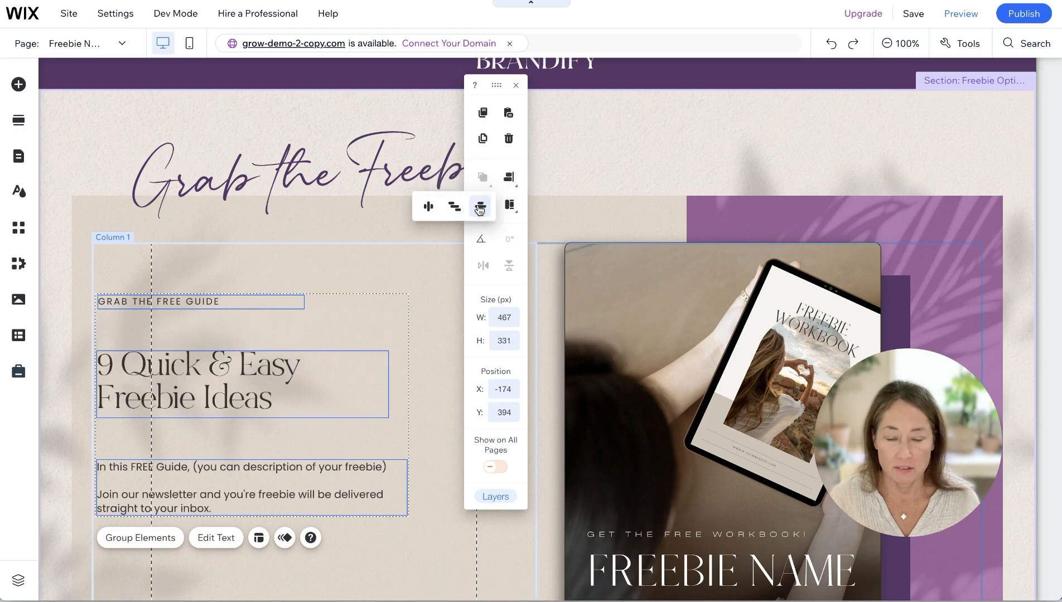
{"action": "left_click", "coordinate": [442, 458]}
Replace the editing toolbar with the page's layers view and expand Column 1 to examine its text elements and their alerts
{"action": "scroll", "coordinate": [442, 458], "scroll_direction": "down", "scroll_amount": 3}
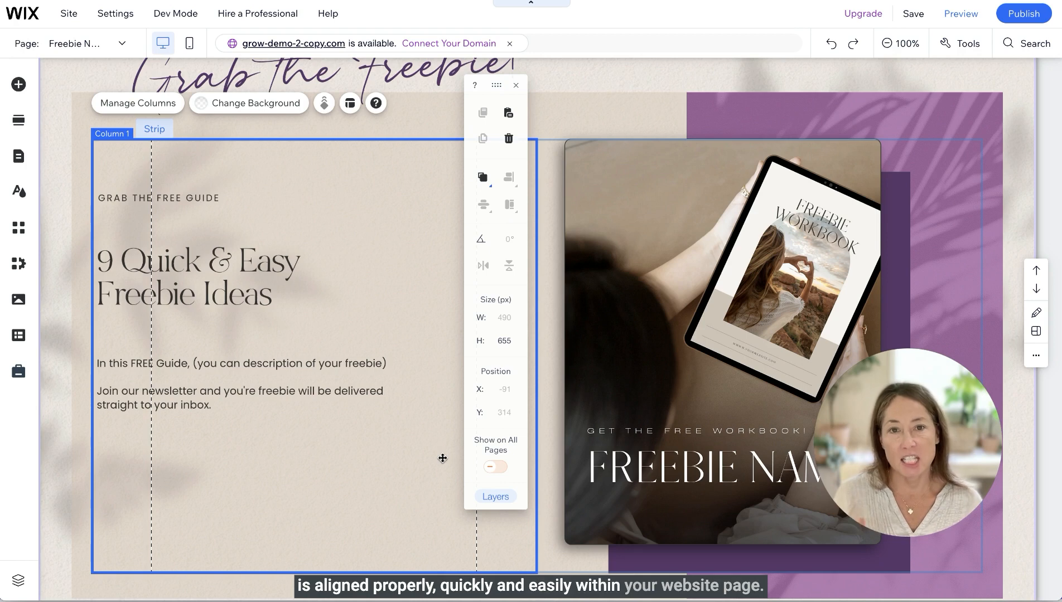
{"action": "scroll", "coordinate": [442, 458], "scroll_direction": "up", "scroll_amount": 1}
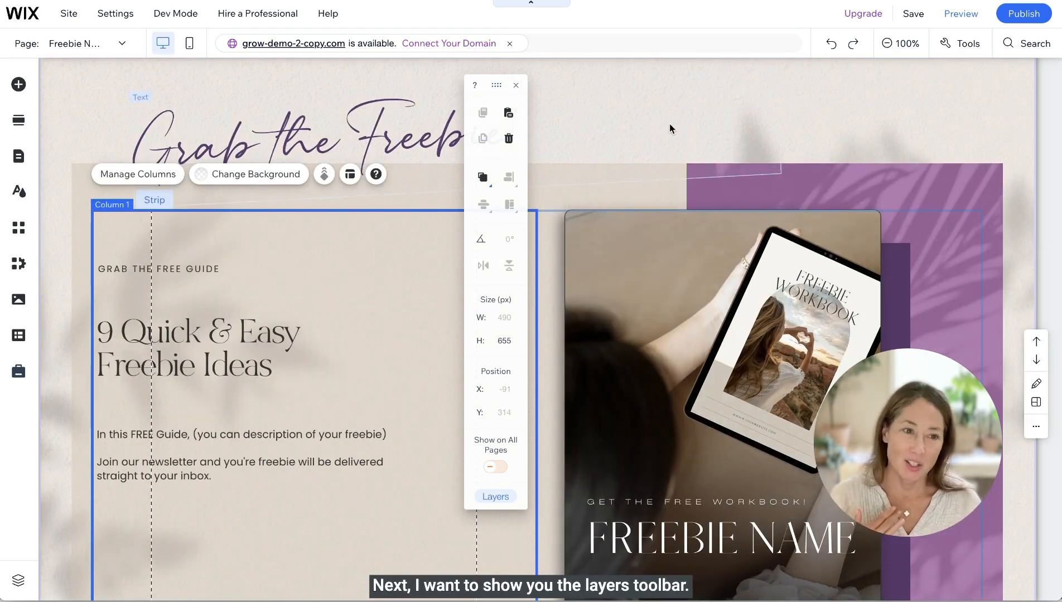
{"action": "left_click", "coordinate": [516, 85]}
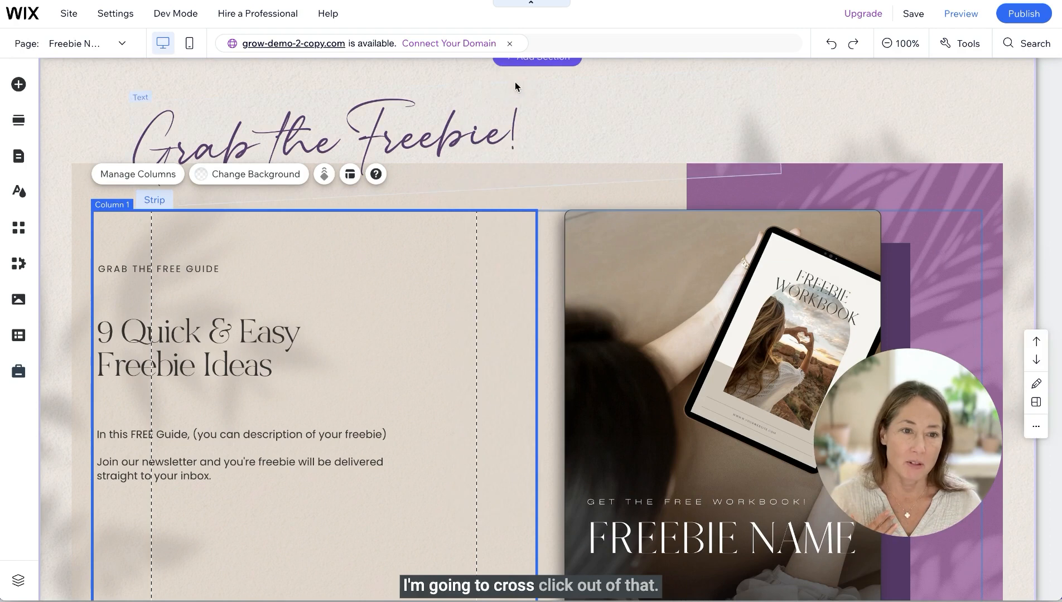
{"action": "left_click", "coordinate": [956, 45]}
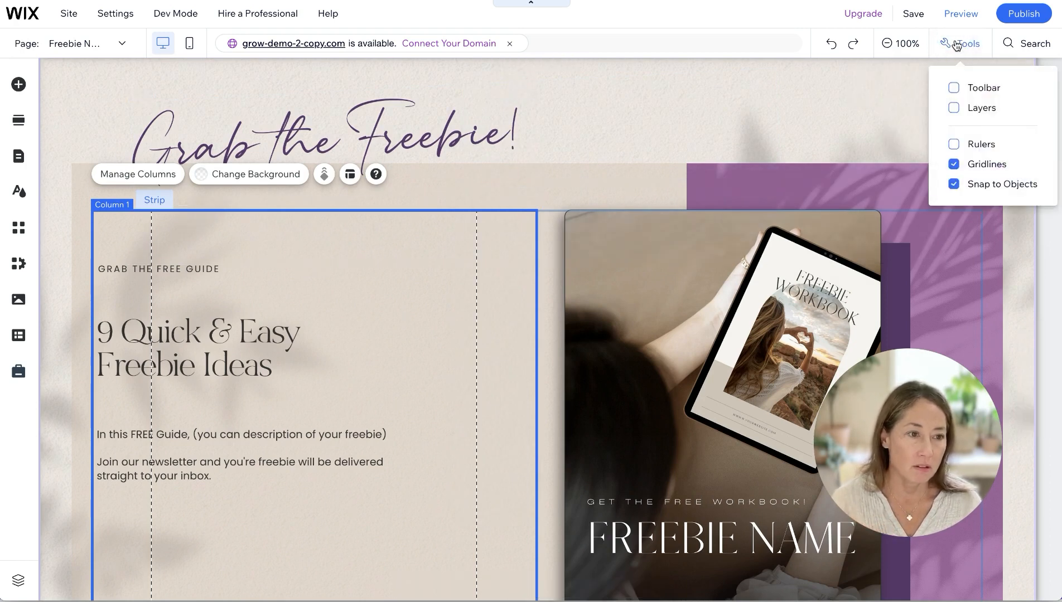
{"action": "left_click", "coordinate": [982, 110]}
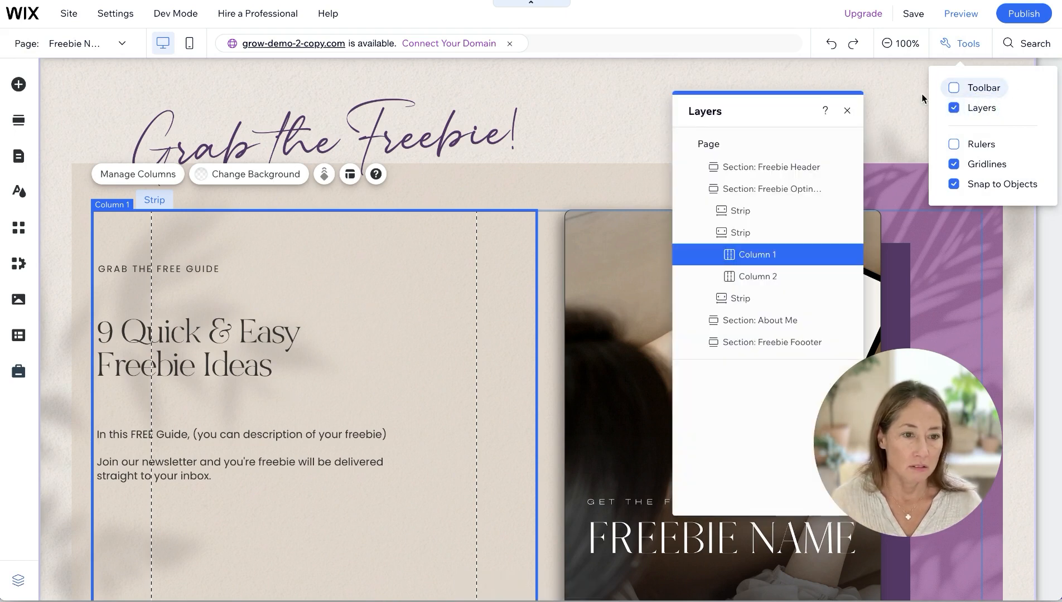
{"action": "left_click", "coordinate": [780, 110]}
{"action": "left_click_drag", "start_coordinate": [86, 107], "coordinate": [733, 80]}
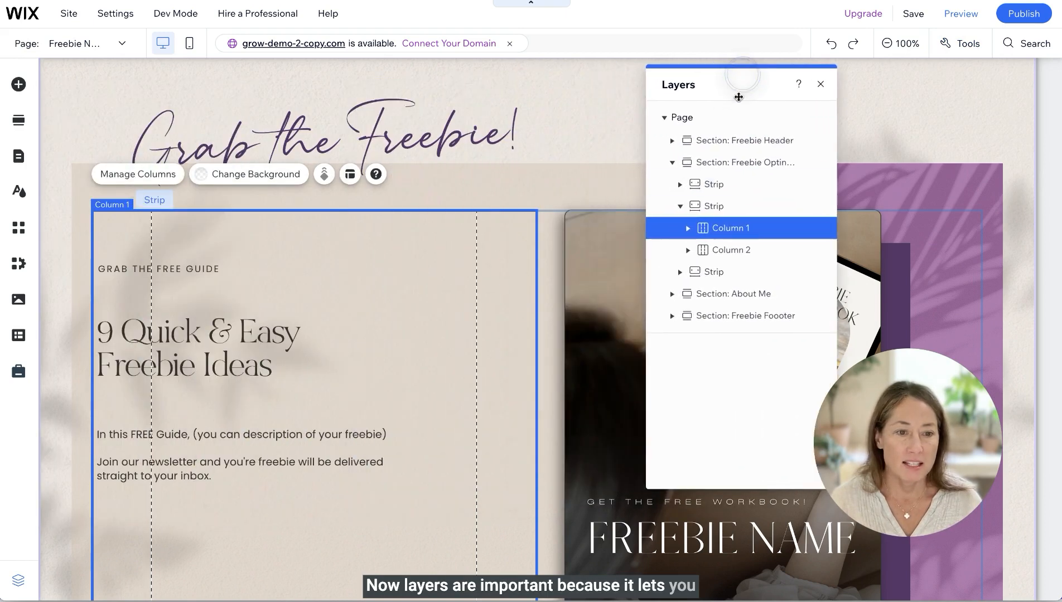
{"action": "left_click", "coordinate": [689, 228]}
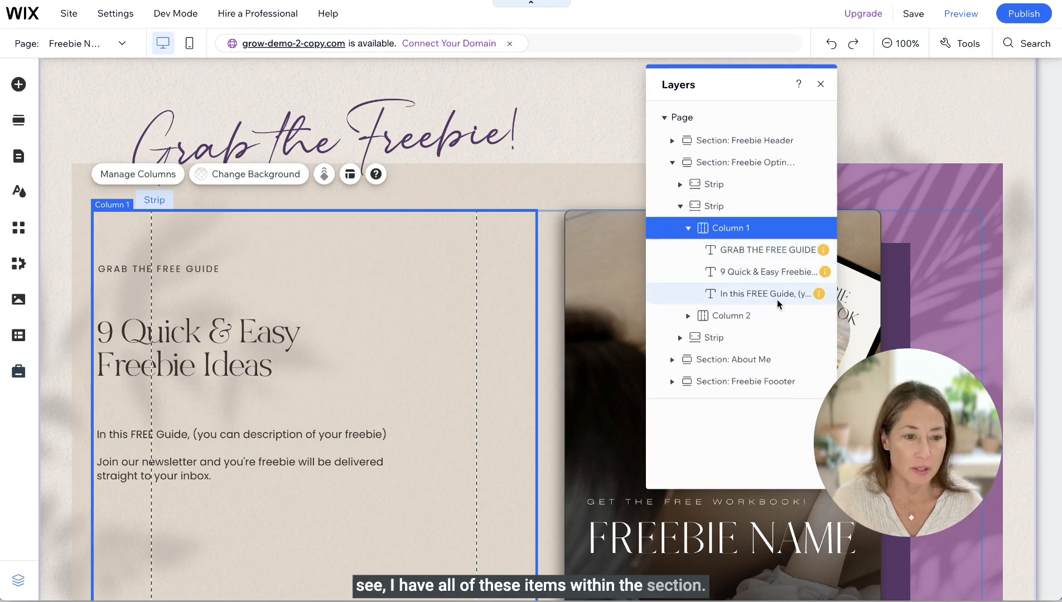
{"action": "mouse_move", "coordinate": [823, 251]}
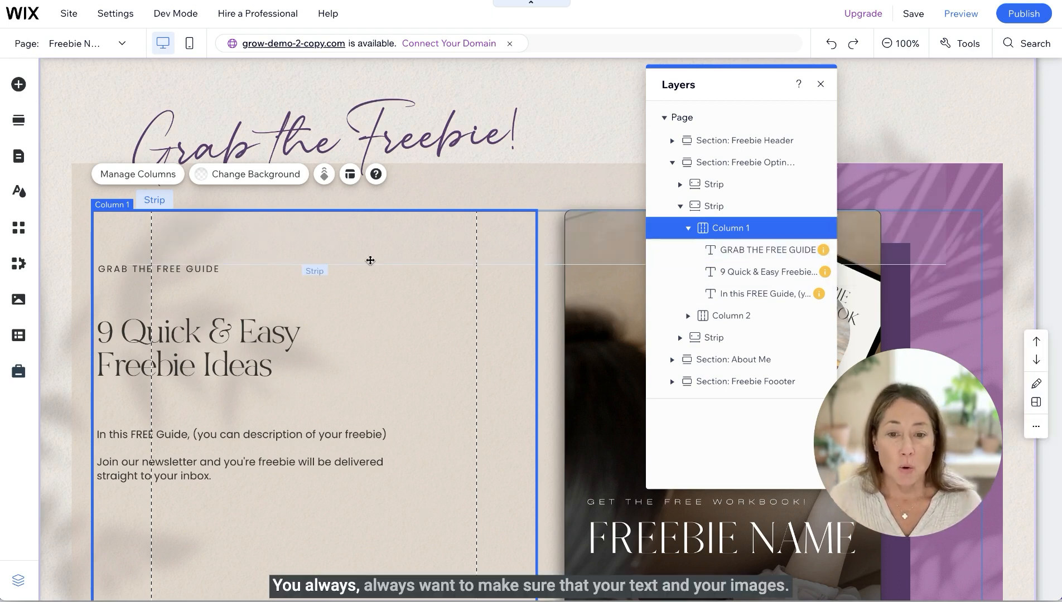
Move the guide label, heading and description text right so all three sit inside Column 1's gridlines
{"action": "left_click", "coordinate": [191, 270]}
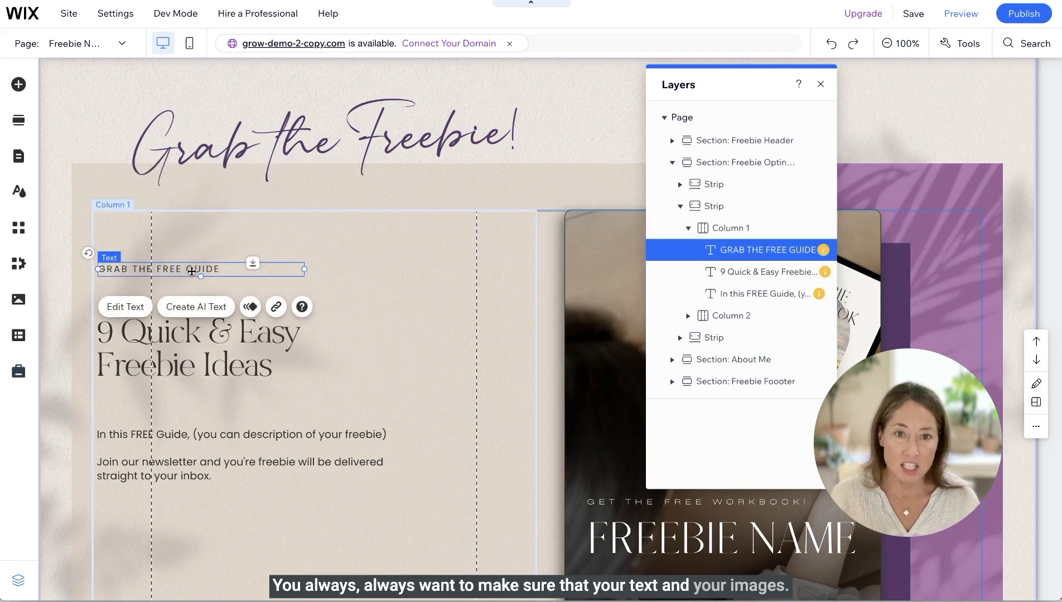
{"action": "left_click_drag", "start_coordinate": [191, 273], "coordinate": [252, 273]}
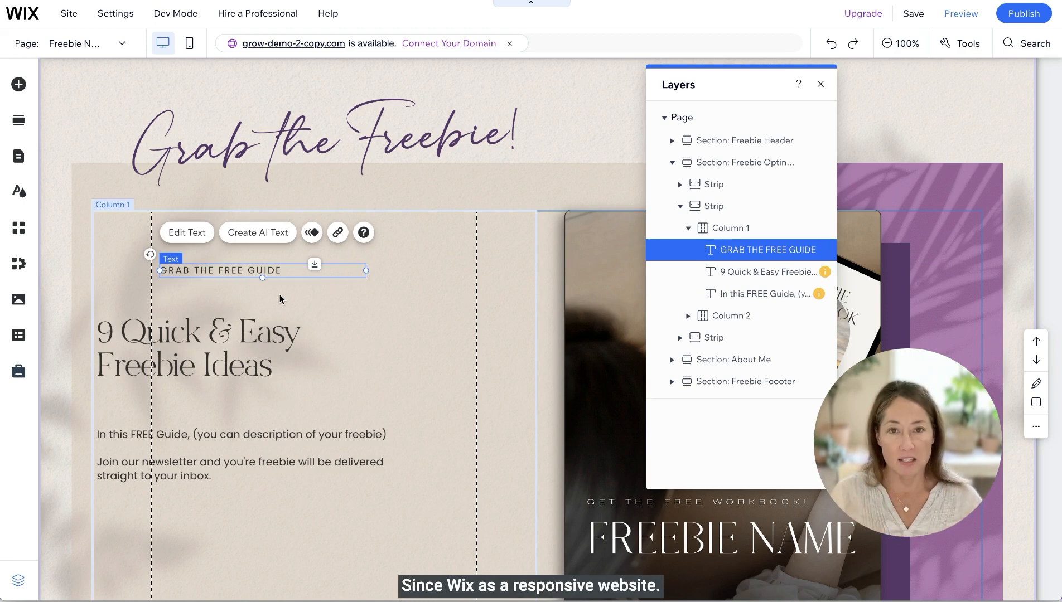
{"action": "left_click", "coordinate": [175, 365]}
{"action": "left_click_drag", "start_coordinate": [175, 365], "coordinate": [237, 358]}
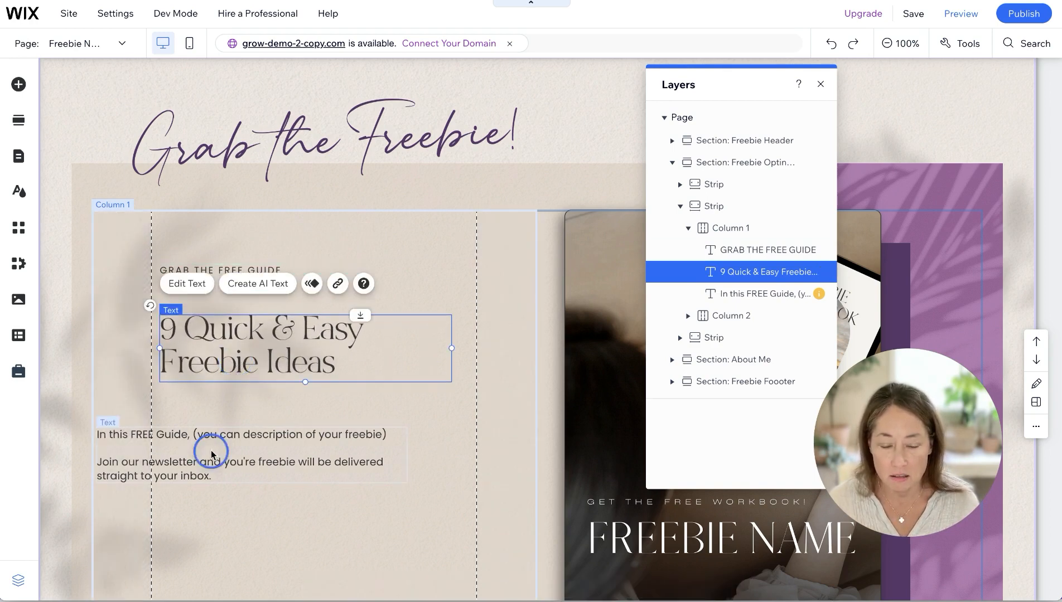
{"action": "left_click", "coordinate": [212, 452]}
{"action": "left_click_drag", "start_coordinate": [212, 451], "coordinate": [274, 435]}
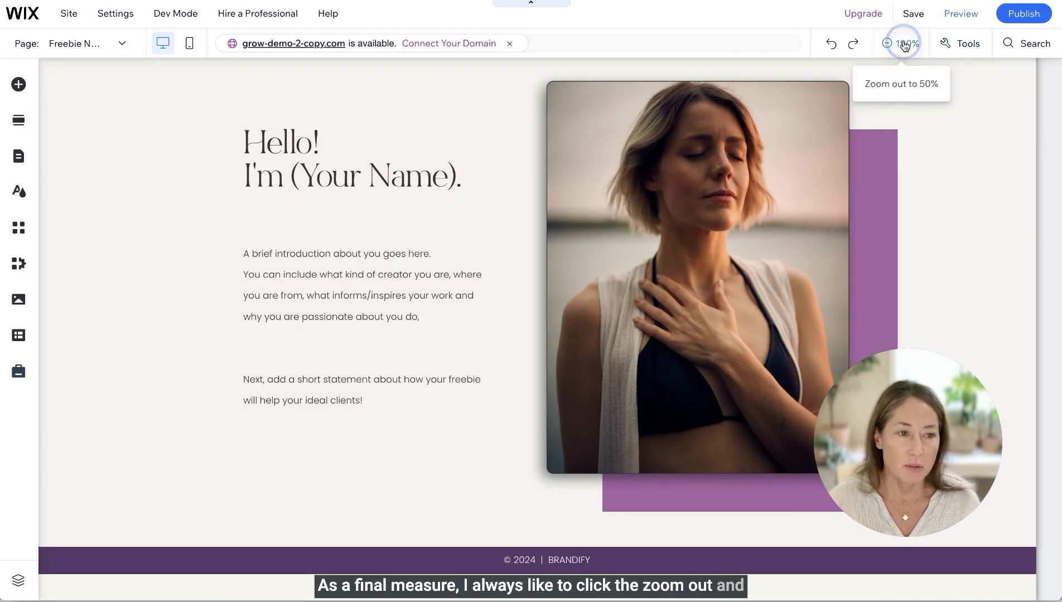
Zoom the landing page out to 50% and review its overall layout from header to footer
{"action": "left_click", "coordinate": [901, 43]}
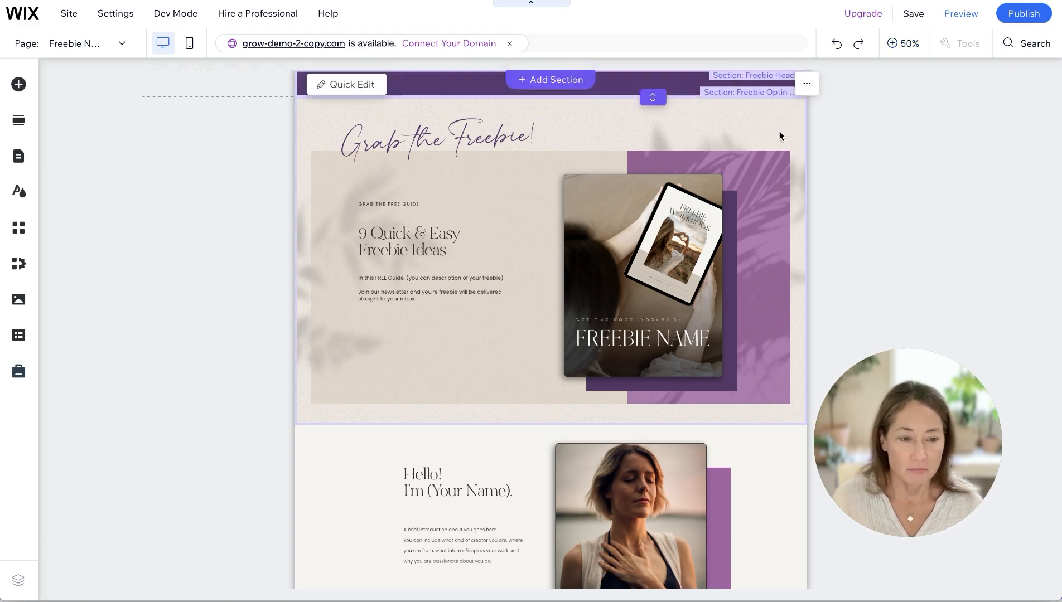
{"action": "scroll", "coordinate": [694, 170], "scroll_direction": "down", "scroll_amount": 3}
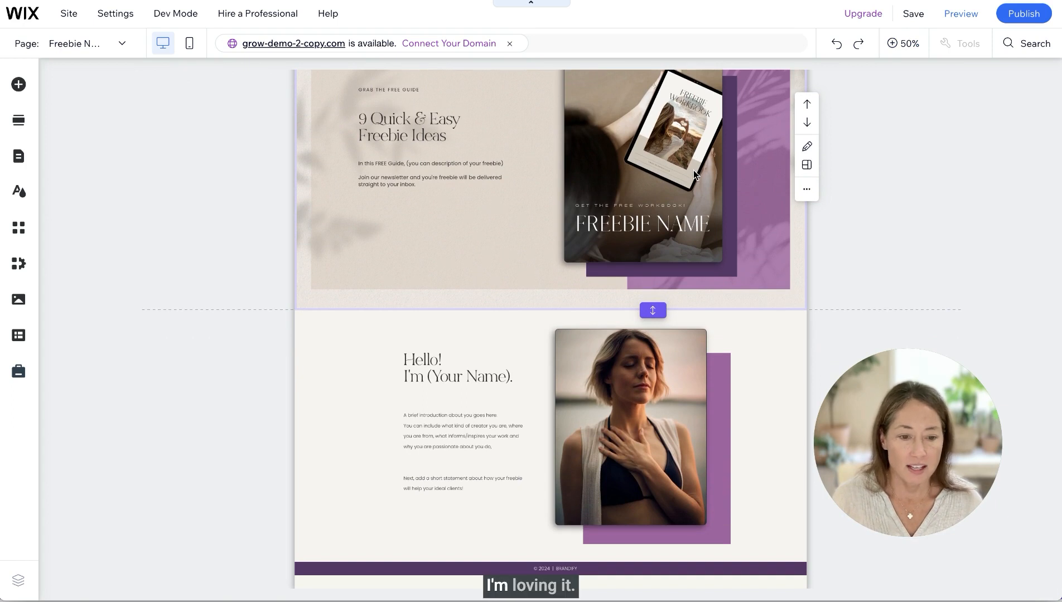
{"action": "scroll", "coordinate": [694, 170], "scroll_direction": "up", "scroll_amount": 3}
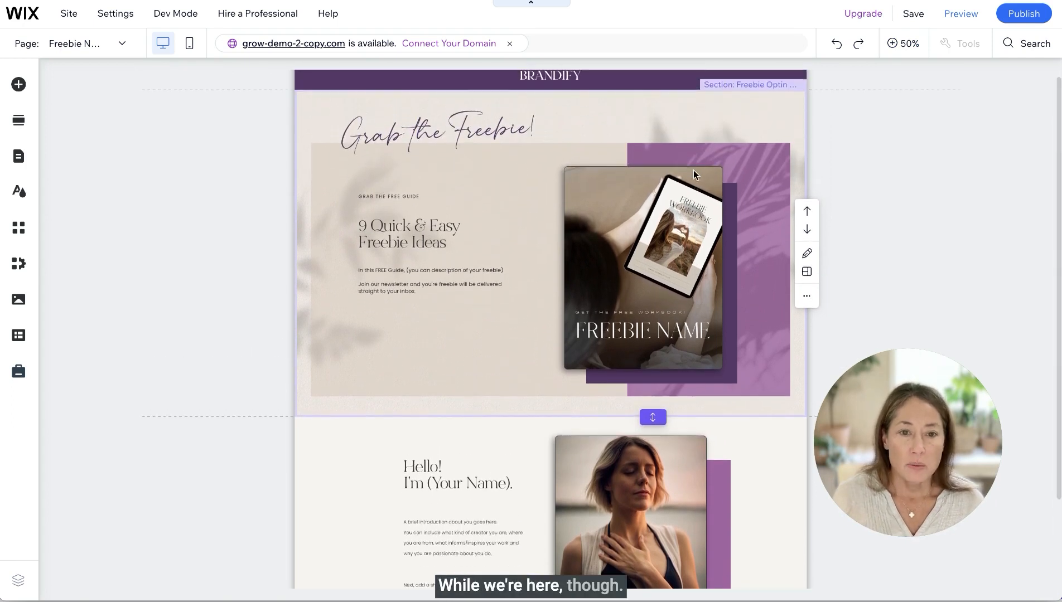
Move the Freebie Optin section below the About Me section and restore it to its place above
{"action": "scroll", "coordinate": [693, 170], "scroll_direction": "up", "scroll_amount": 1}
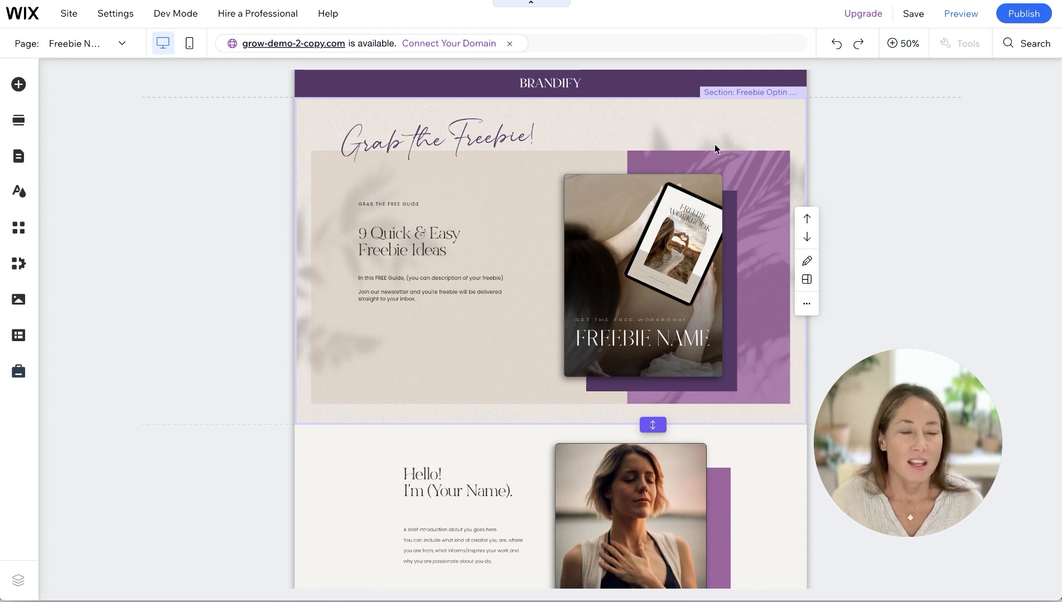
{"action": "left_click", "coordinate": [746, 116]}
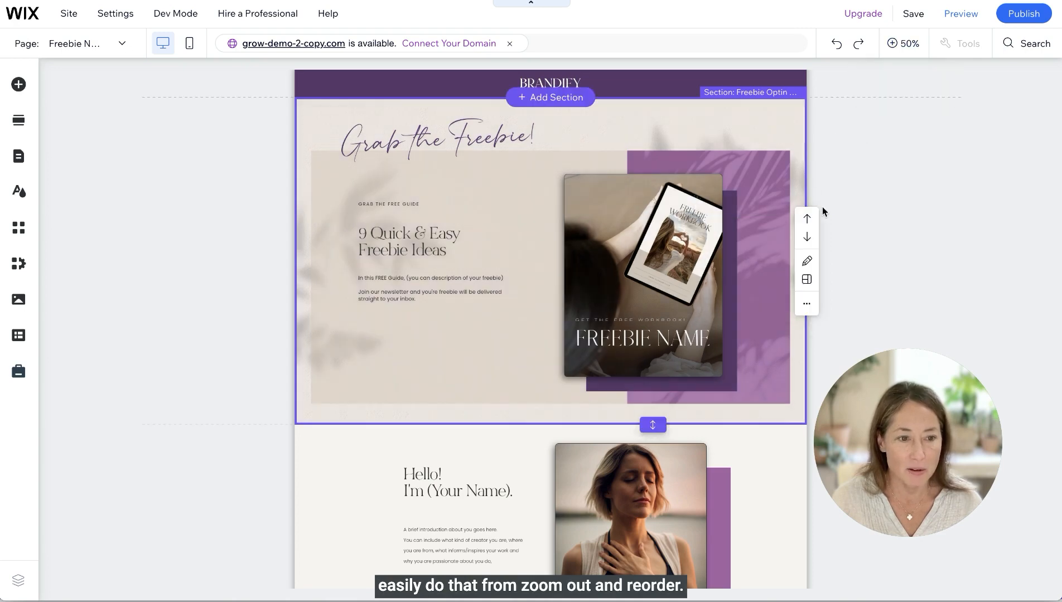
{"action": "scroll", "coordinate": [807, 239], "scroll_direction": "down", "scroll_amount": 1}
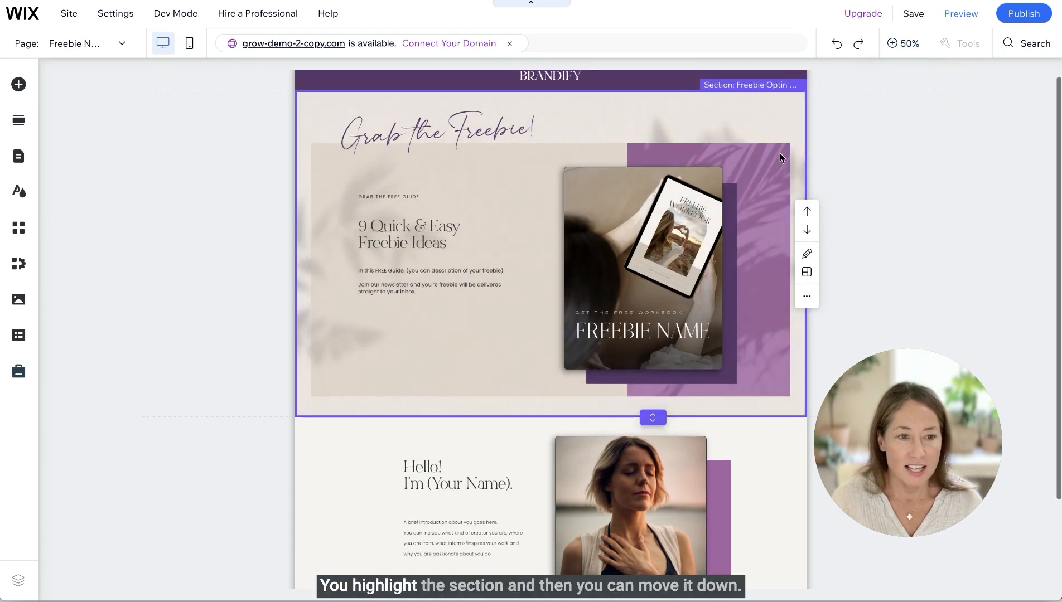
{"action": "left_click", "coordinate": [807, 233]}
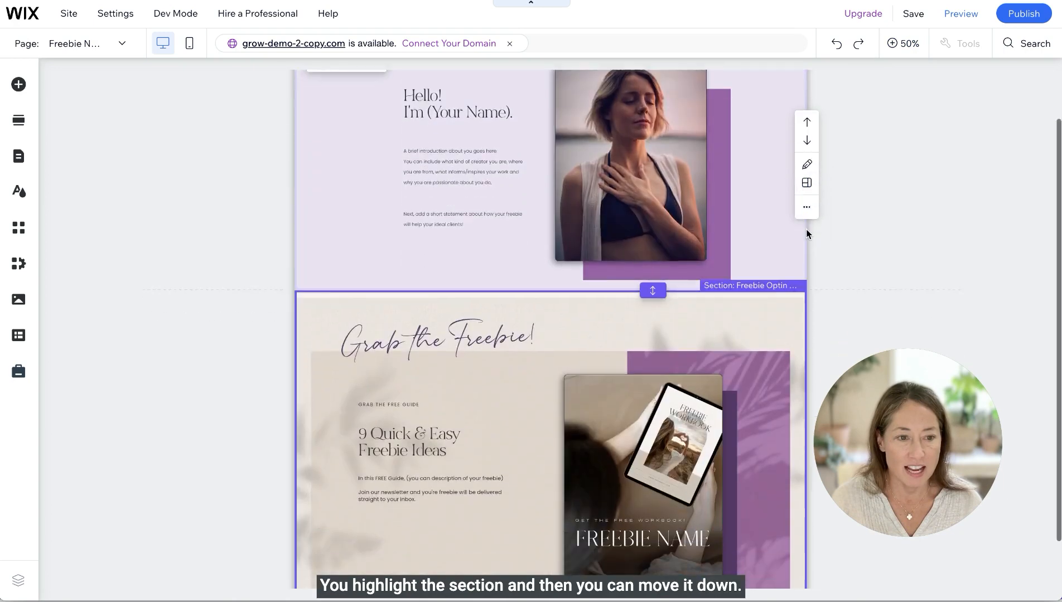
{"action": "left_click", "coordinate": [807, 356]}
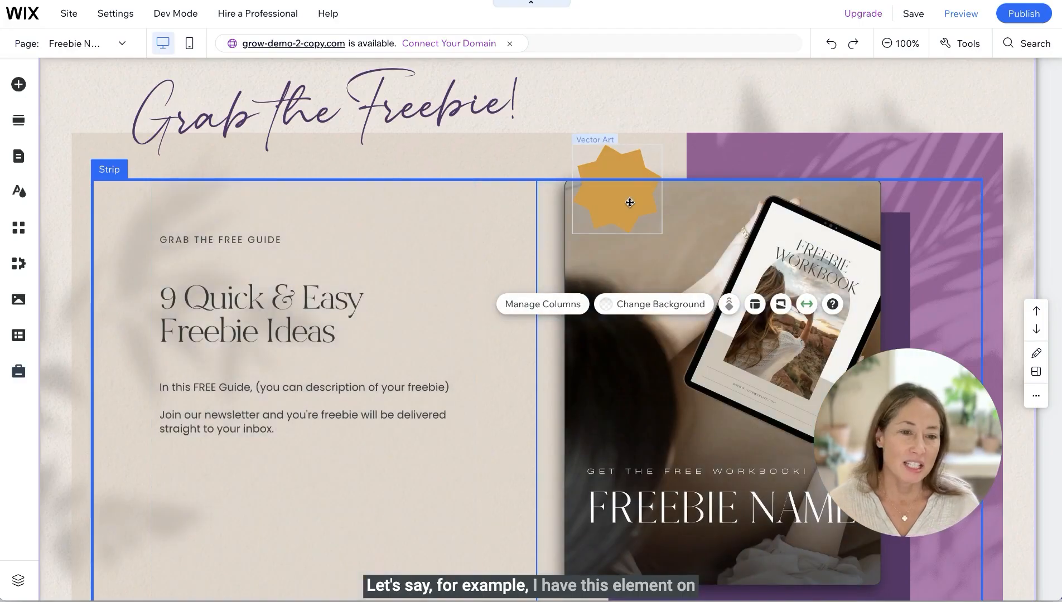
Save the yellow star shape above the freebie image to My Designs as "My Design 561"
{"action": "left_click", "coordinate": [625, 198]}
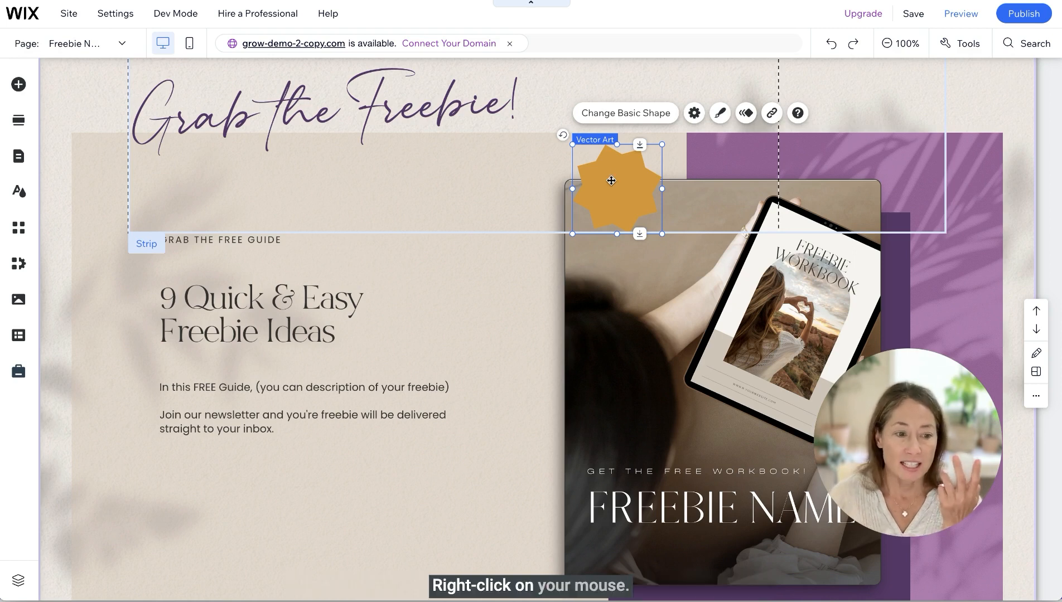
{"action": "right_click", "coordinate": [612, 180]}
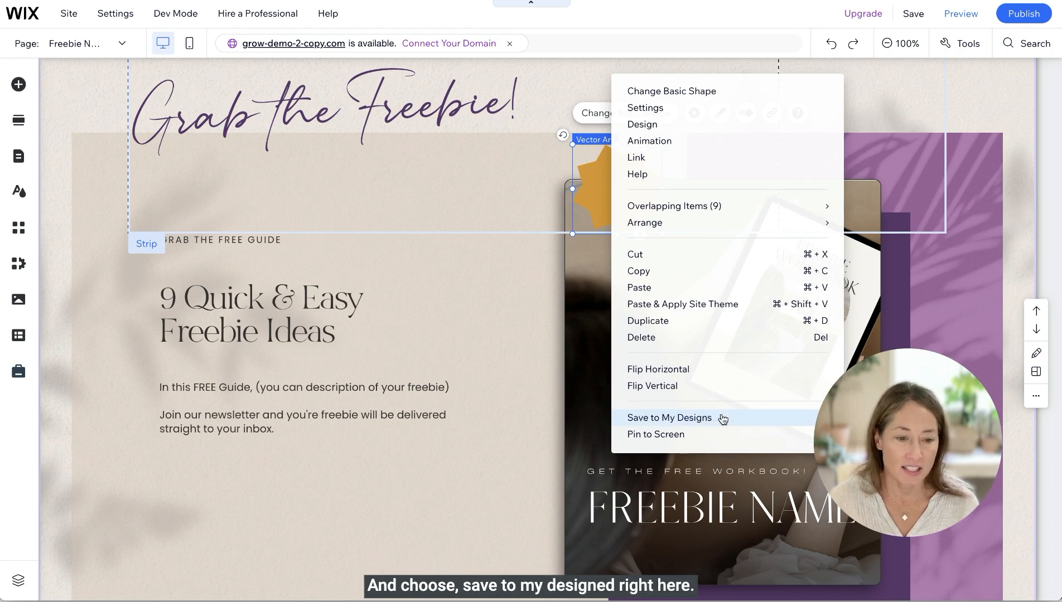
{"action": "left_click", "coordinate": [688, 419]}
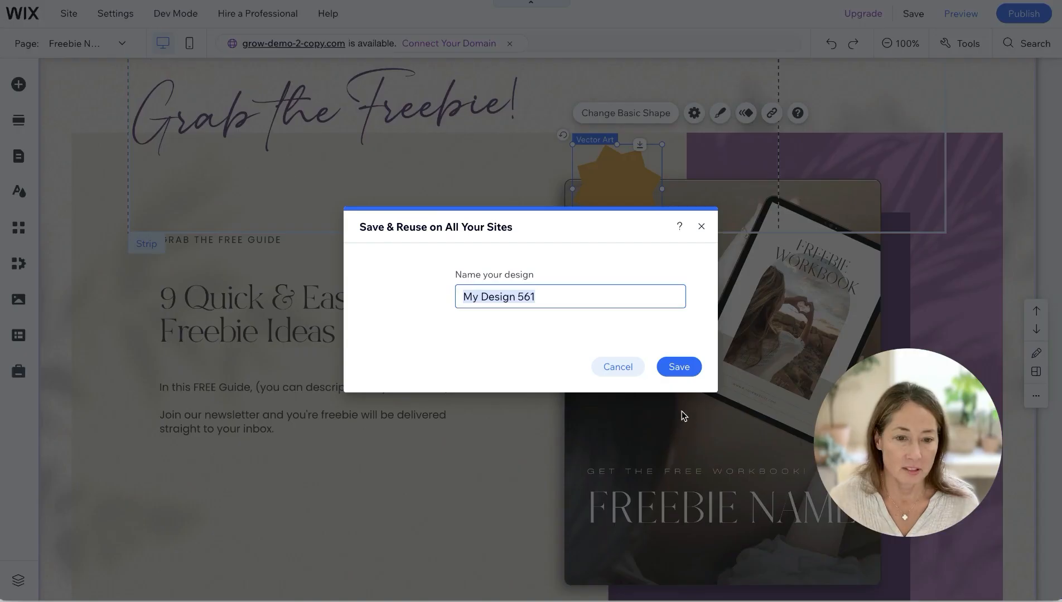
{"action": "left_click", "coordinate": [679, 366]}
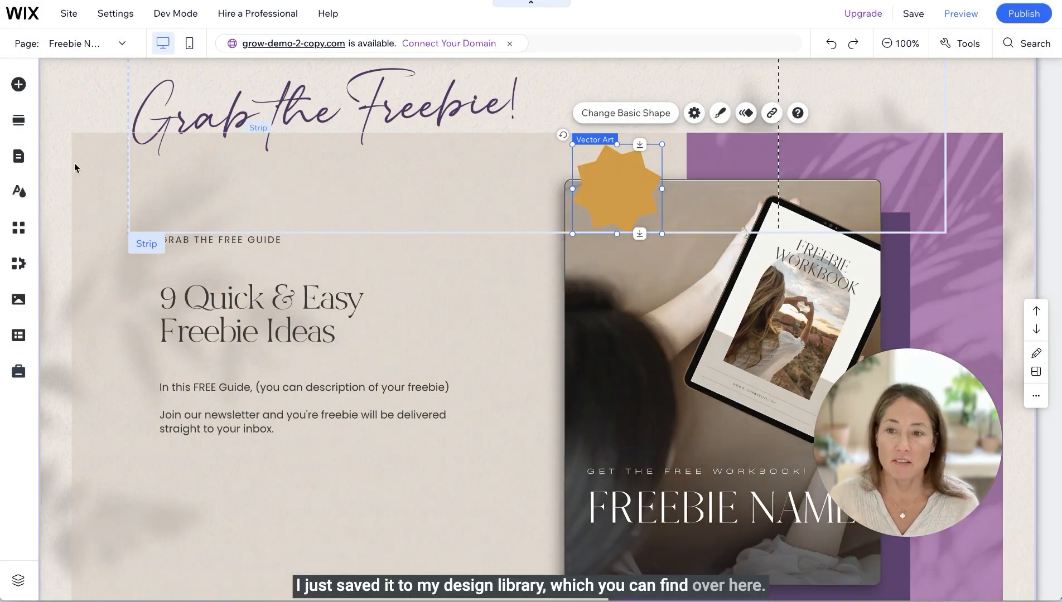
Look up the saved star in My Designs and delete the original star from the landing page
{"action": "left_click", "coordinate": [17, 85]}
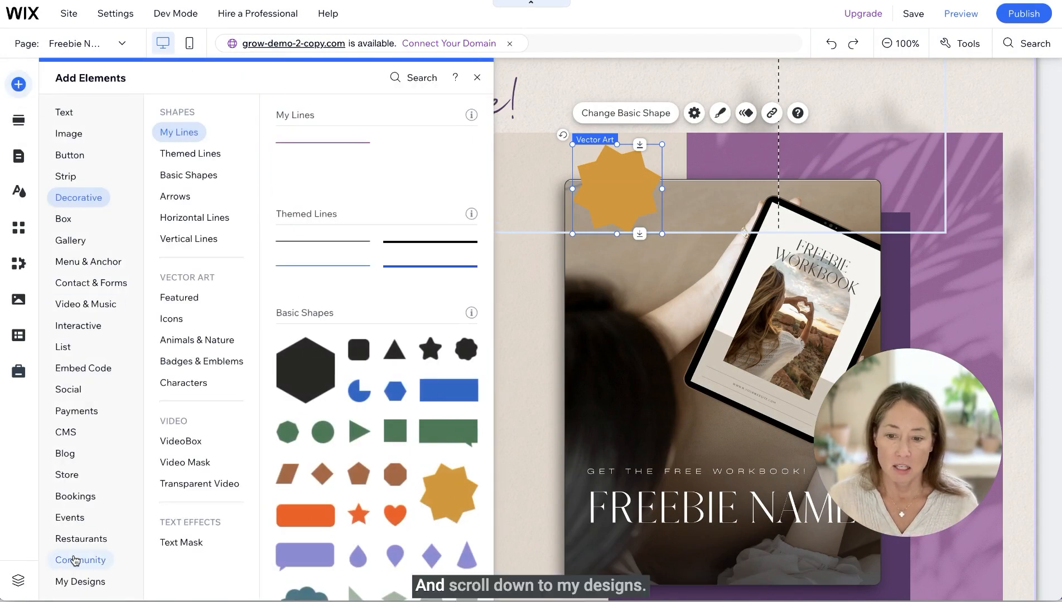
{"action": "left_click", "coordinate": [80, 582]}
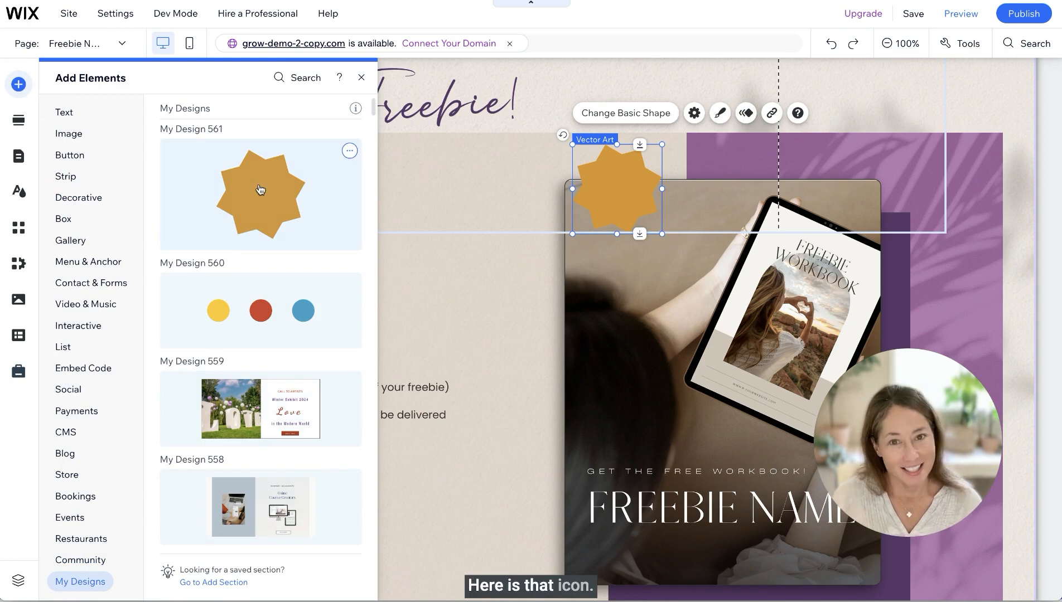
{"action": "left_click", "coordinate": [634, 188]}
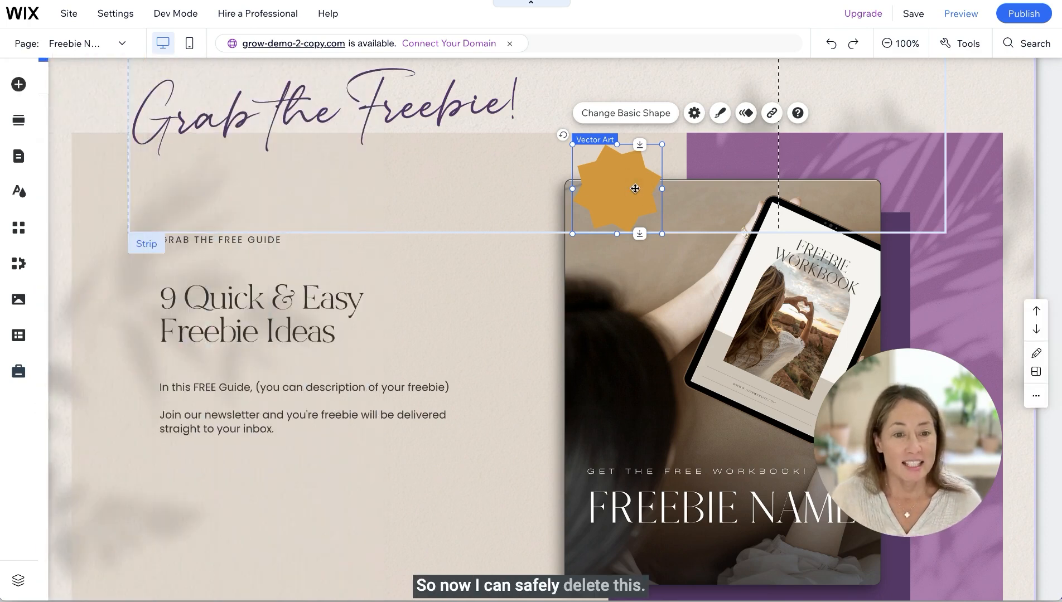
{"action": "key", "text": "Delete"}
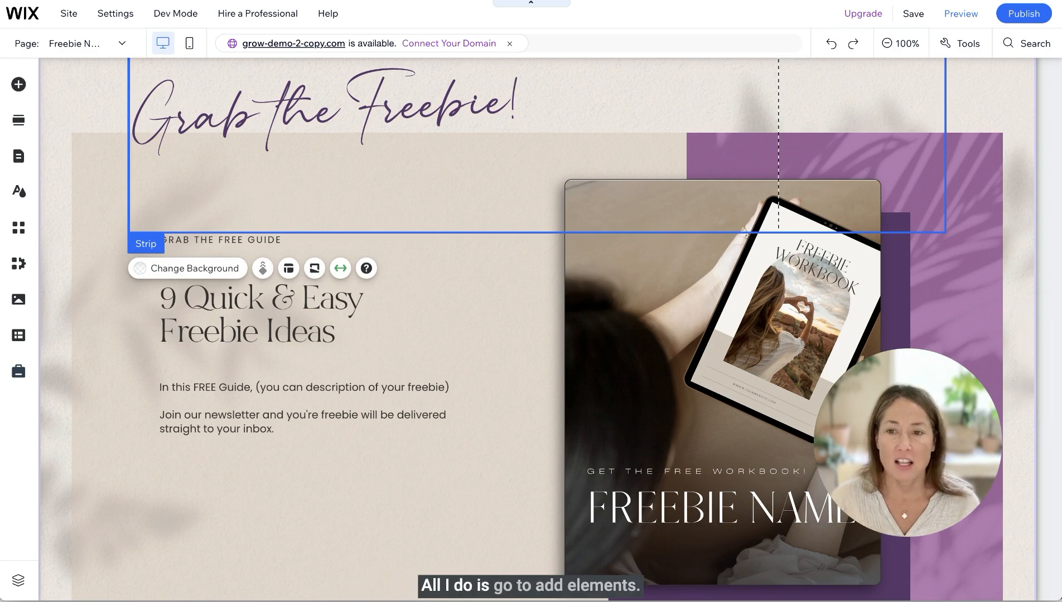
Add the saved yellow star from My Designs to the page, overlapping the edge of the freebie image
{"action": "left_click", "coordinate": [17, 85]}
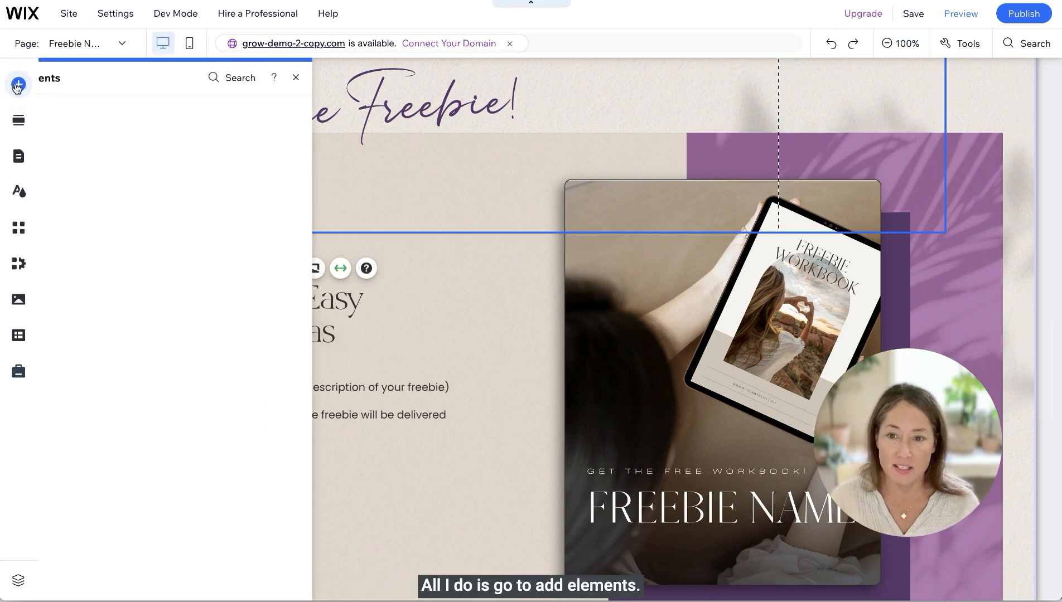
{"action": "left_click", "coordinate": [78, 582]}
{"action": "left_click_drag", "start_coordinate": [261, 216], "coordinate": [572, 353]}
{"action": "left_click_drag", "start_coordinate": [540, 311], "coordinate": [583, 216]}
Try to select the yellow star lying behind the two-column strip
{"action": "left_click", "coordinate": [531, 336]}
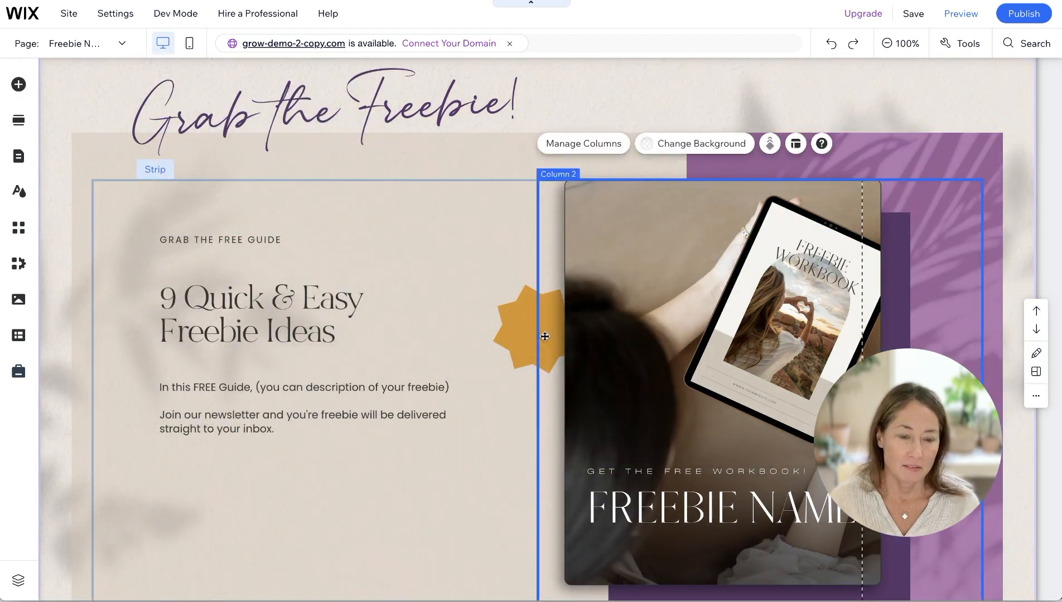
{"action": "left_click", "coordinate": [526, 336]}
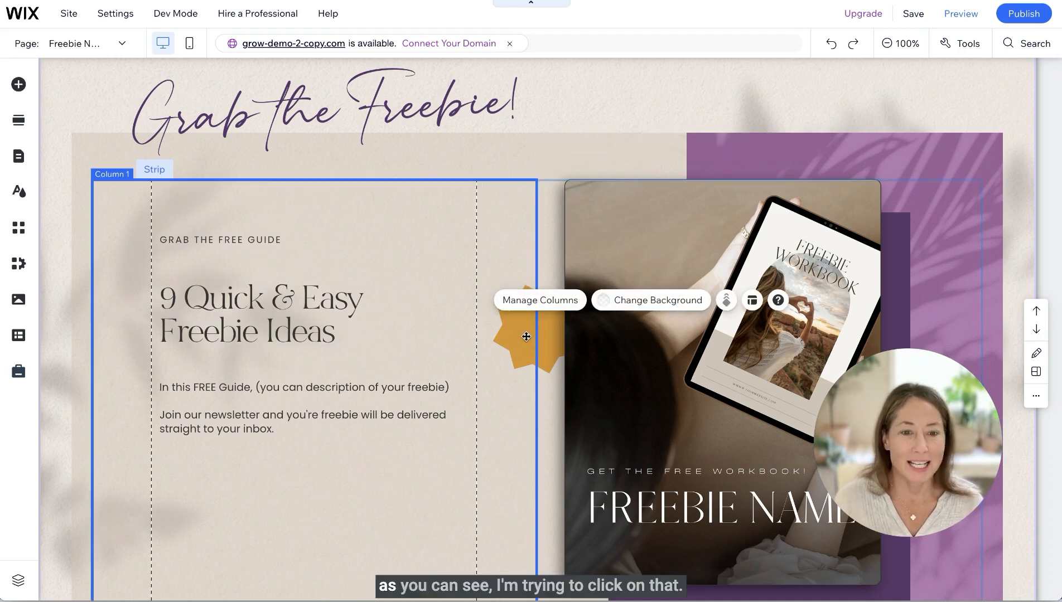
{"action": "left_click", "coordinate": [544, 334]}
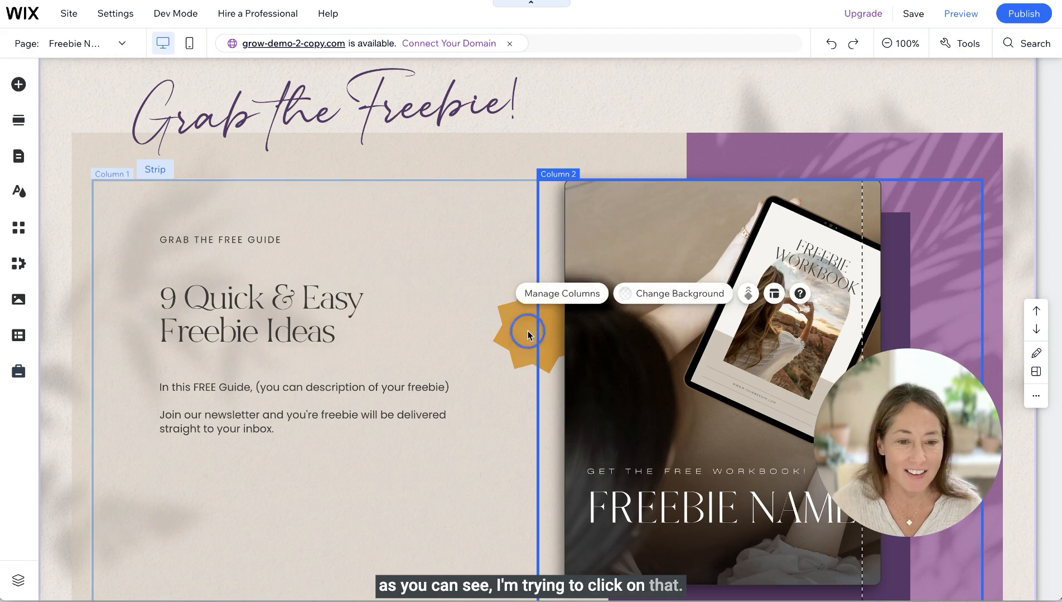
{"action": "left_click", "coordinate": [528, 332]}
{"action": "left_click", "coordinate": [545, 331]}
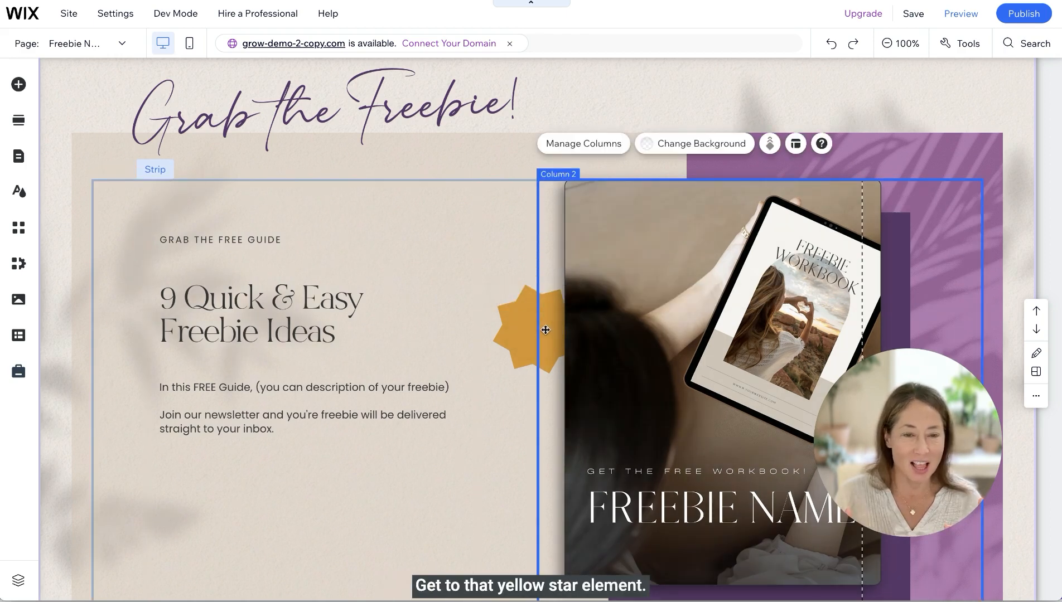
{"action": "left_click", "coordinate": [503, 330]}
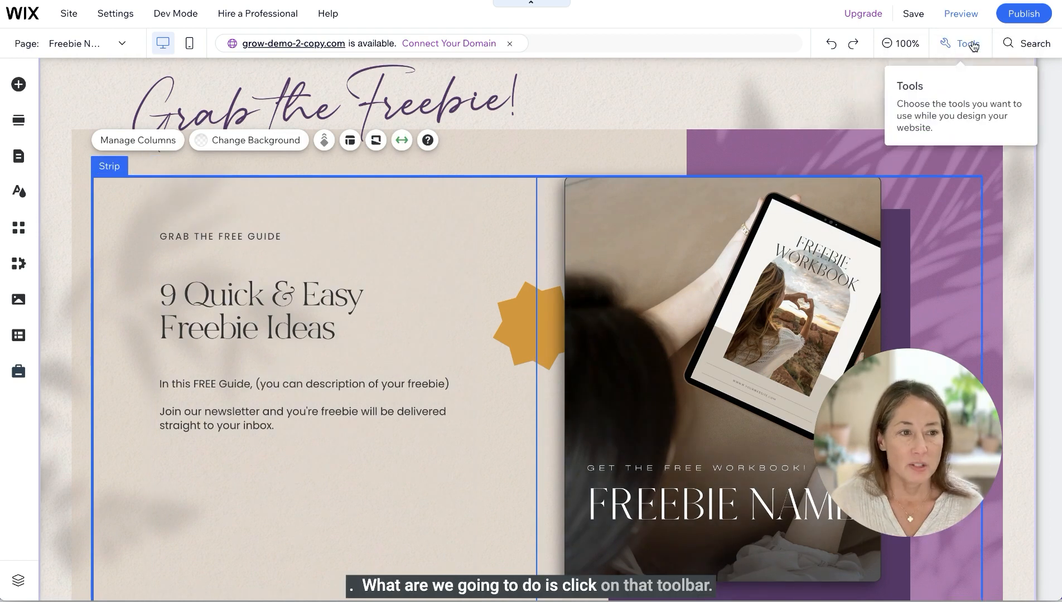
Show the editing toolbar, send the two-column content strip backward, and delete the yellow star
{"action": "left_click", "coordinate": [972, 47]}
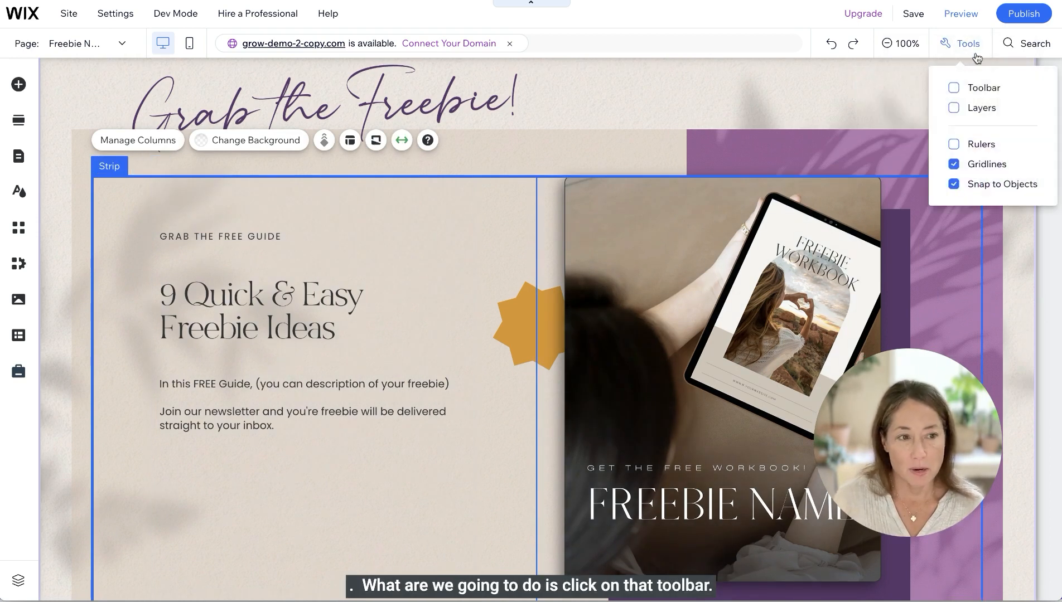
{"action": "left_click", "coordinate": [972, 88]}
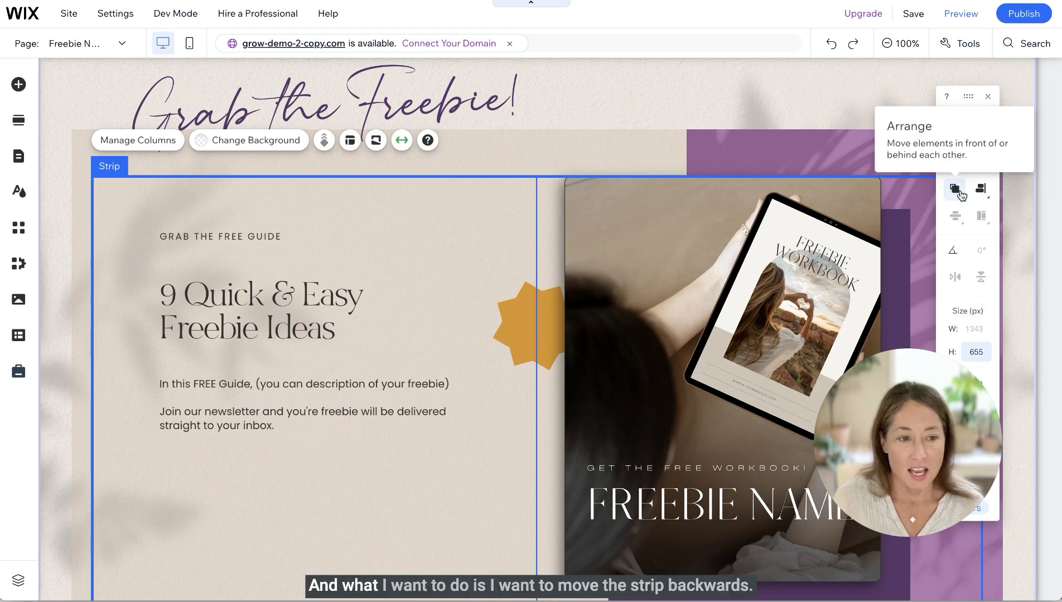
{"action": "left_click", "coordinate": [960, 195]}
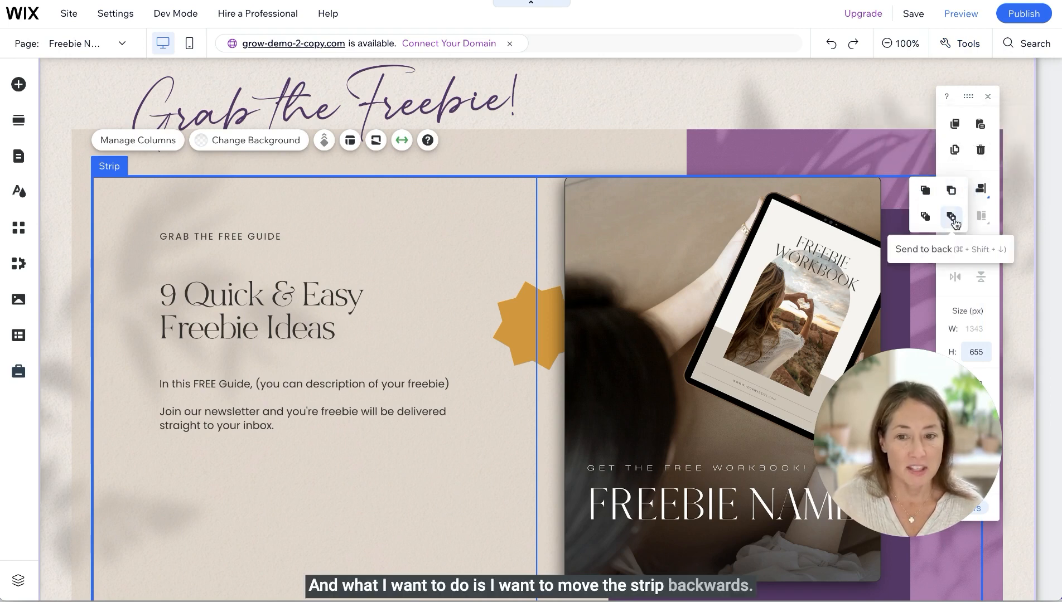
{"action": "left_click", "coordinate": [950, 192]}
{"action": "left_click", "coordinate": [549, 337]}
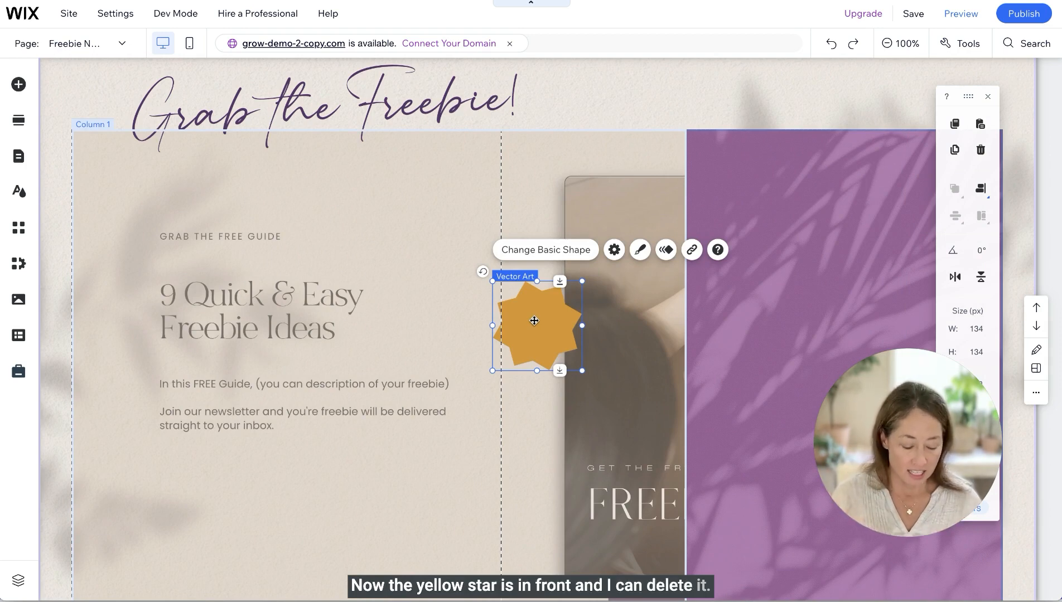
{"action": "key", "text": "Delete"}
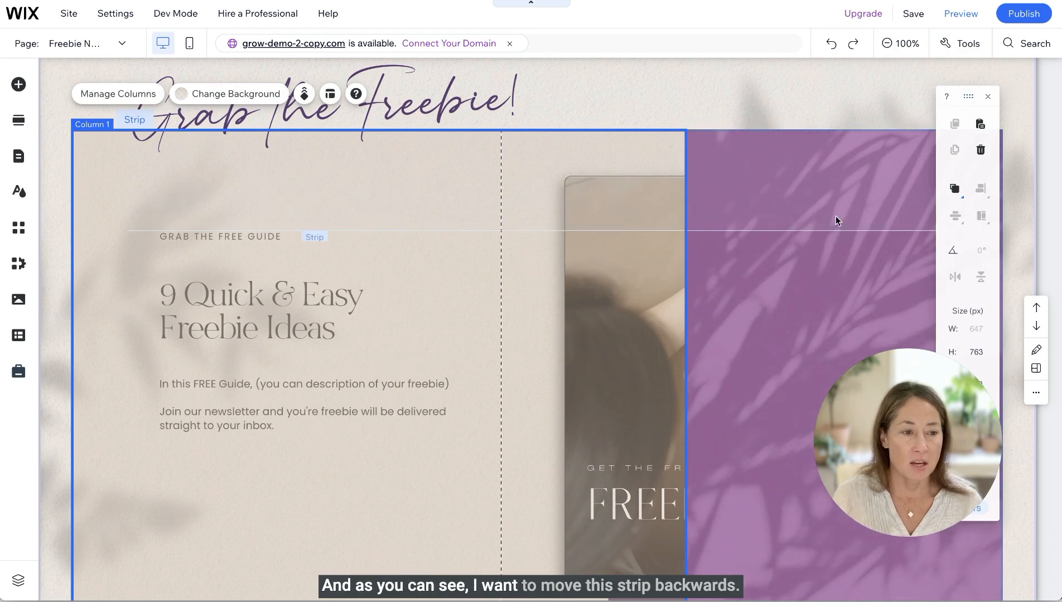
Send the beige and purple background strip to the back of the layers and hide the editing toolbar
{"action": "left_click", "coordinate": [954, 189]}
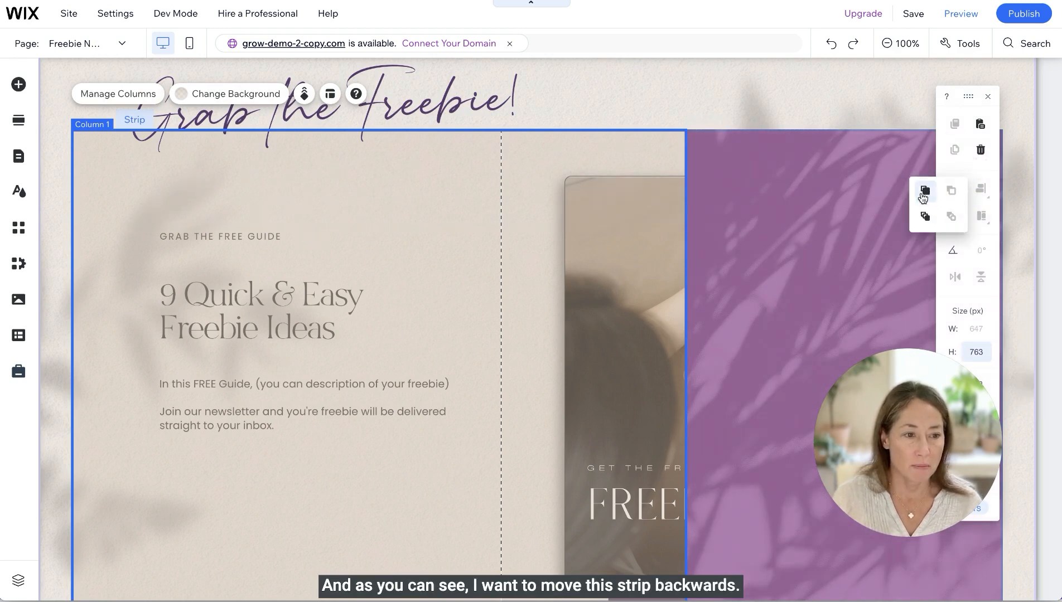
{"action": "left_click", "coordinate": [721, 295]}
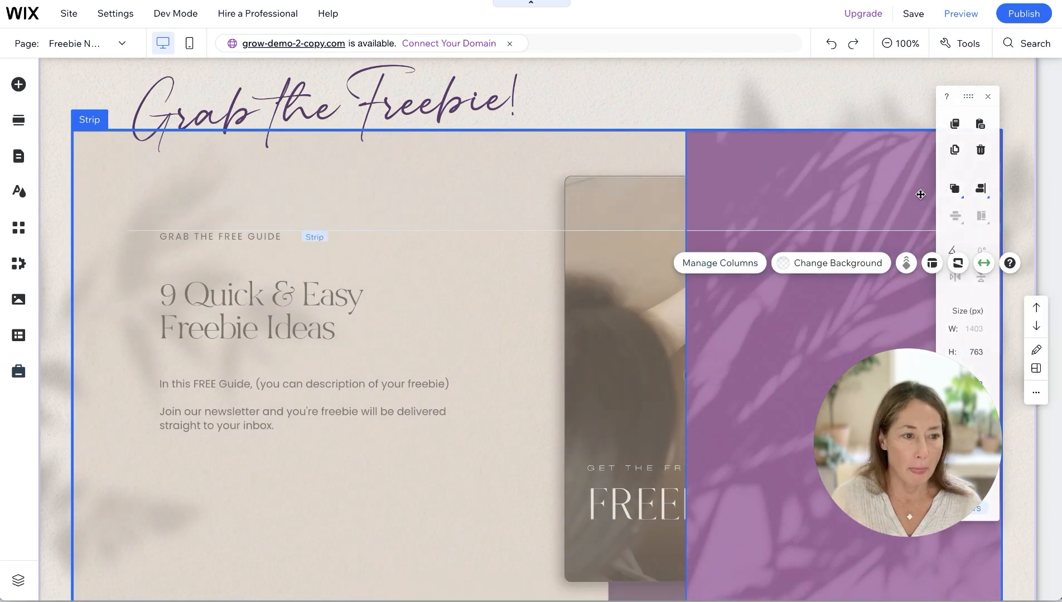
{"action": "left_click", "coordinate": [954, 188]}
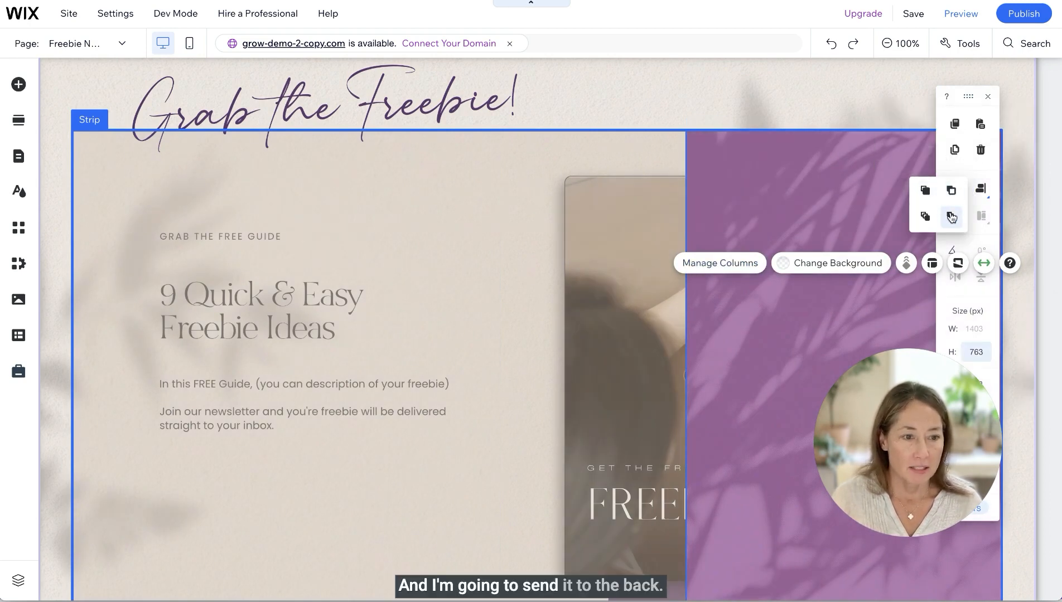
{"action": "left_click", "coordinate": [951, 217]}
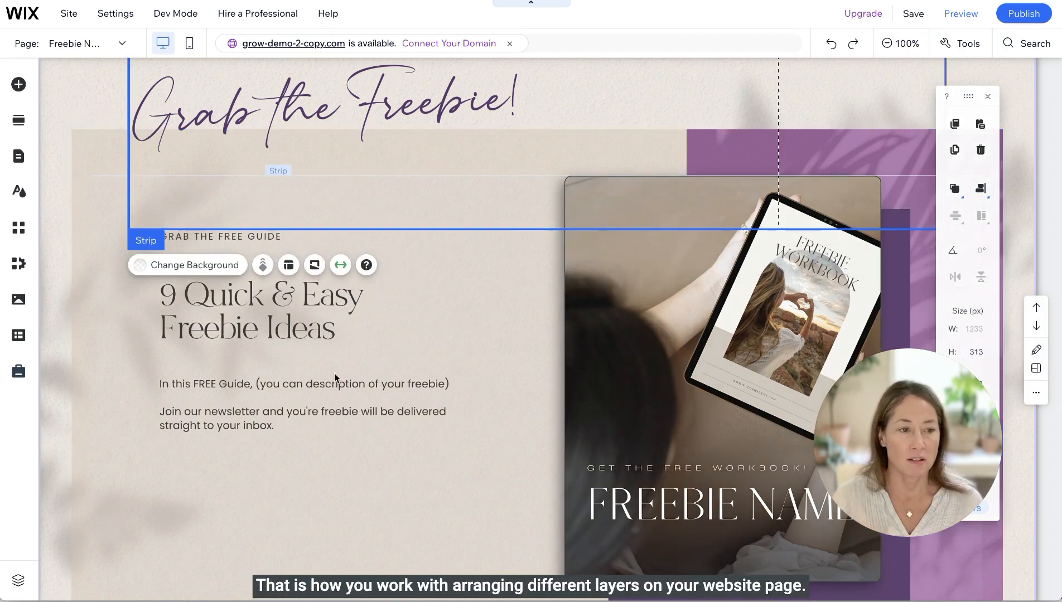
{"action": "left_click", "coordinate": [808, 292]}
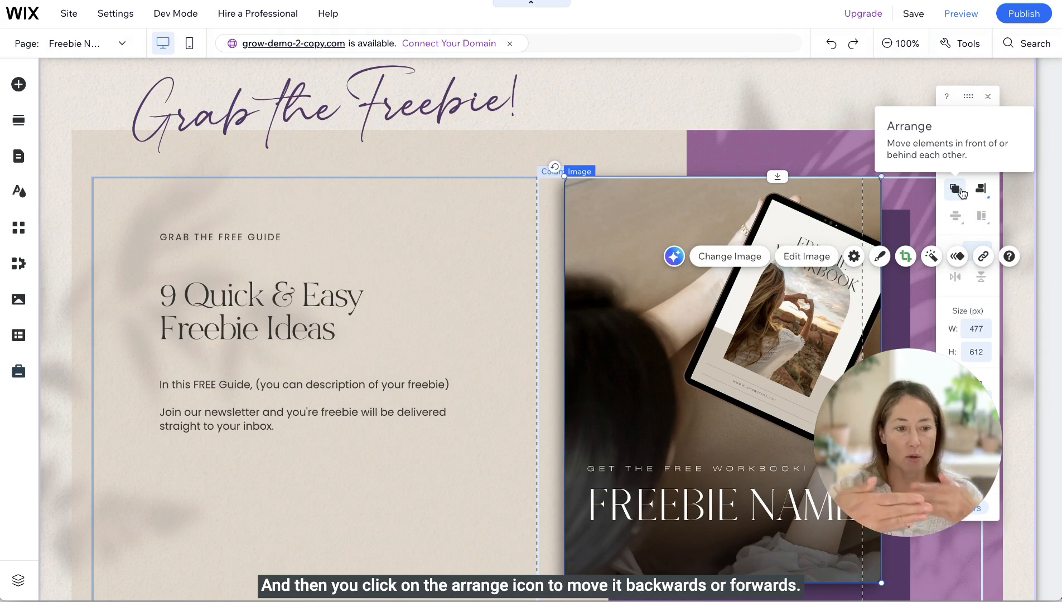
{"action": "left_click", "coordinate": [523, 268]}
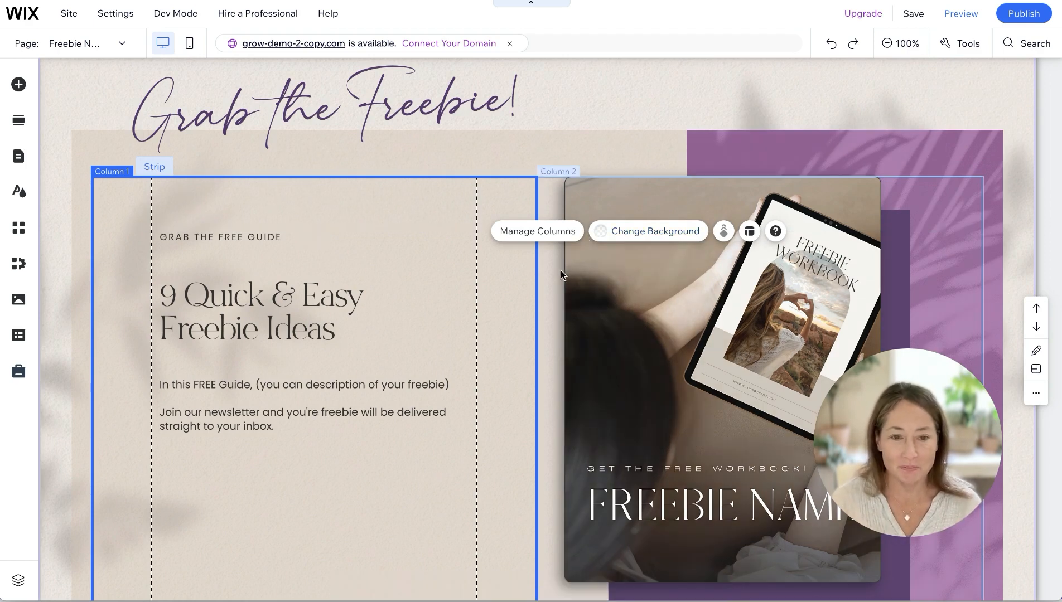
Save the whole About Me section to the saved sections under the name About Me 2
{"action": "scroll", "coordinate": [610, 186], "scroll_direction": "down", "scroll_amount": 6}
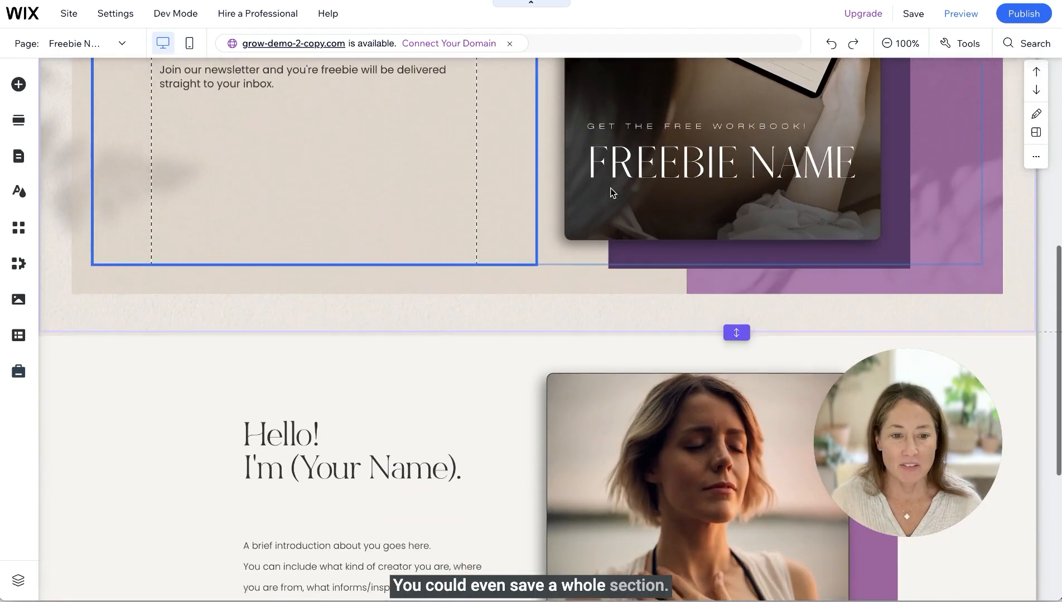
{"action": "scroll", "coordinate": [610, 189], "scroll_direction": "down", "scroll_amount": 4}
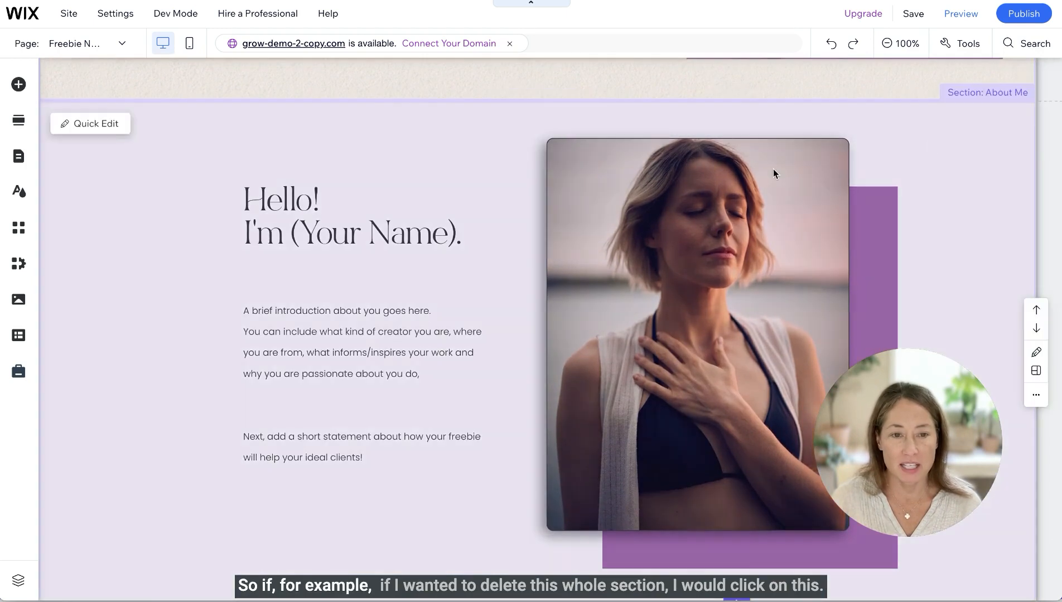
{"action": "scroll", "coordinate": [967, 132], "scroll_direction": "down", "scroll_amount": 1}
{"action": "left_click", "coordinate": [885, 551]}
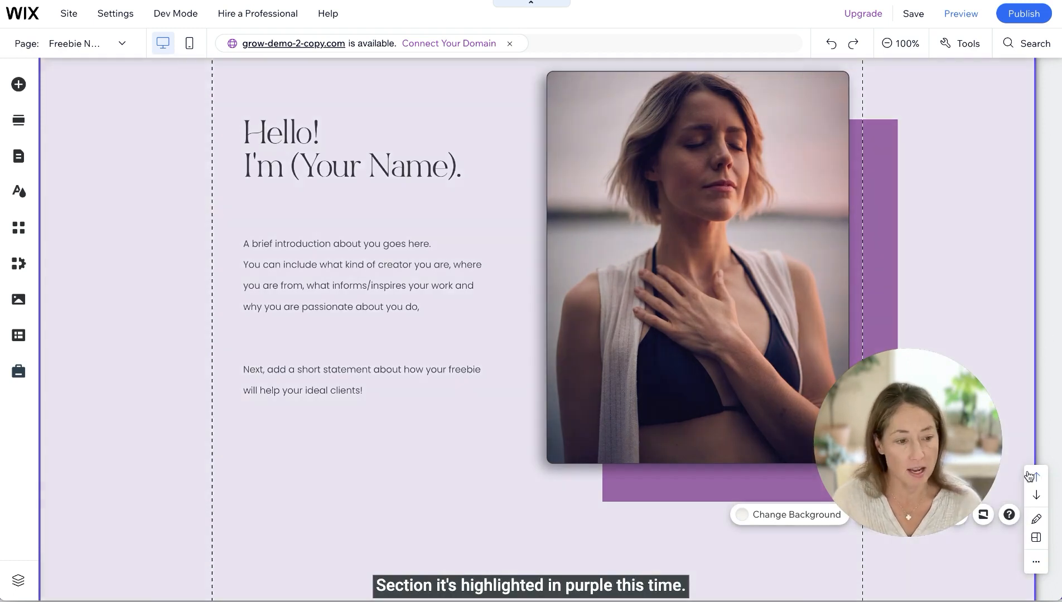
{"action": "left_click", "coordinate": [1035, 563]}
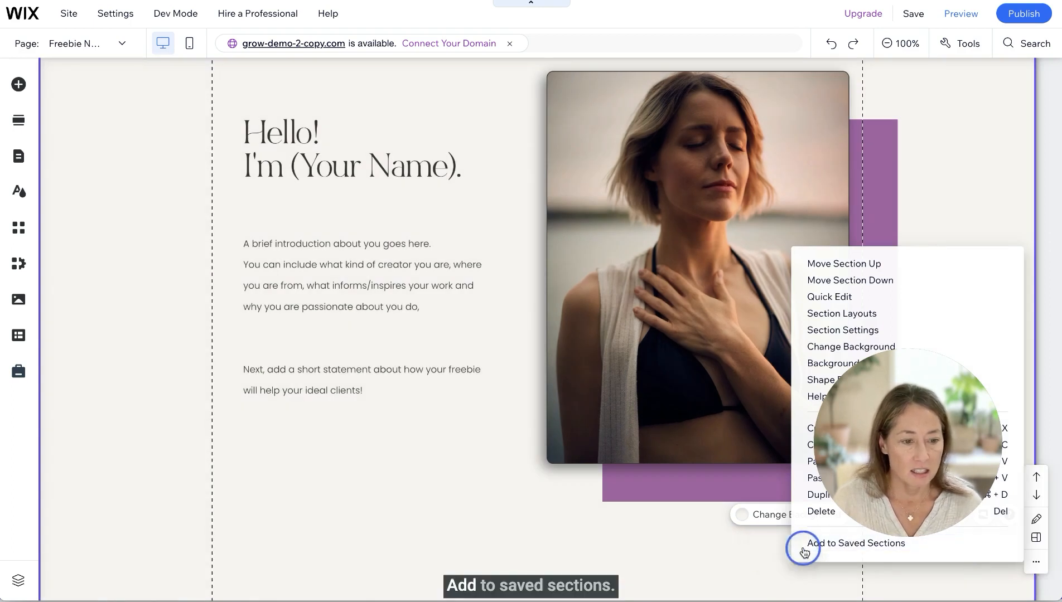
{"action": "left_click", "coordinate": [826, 544]}
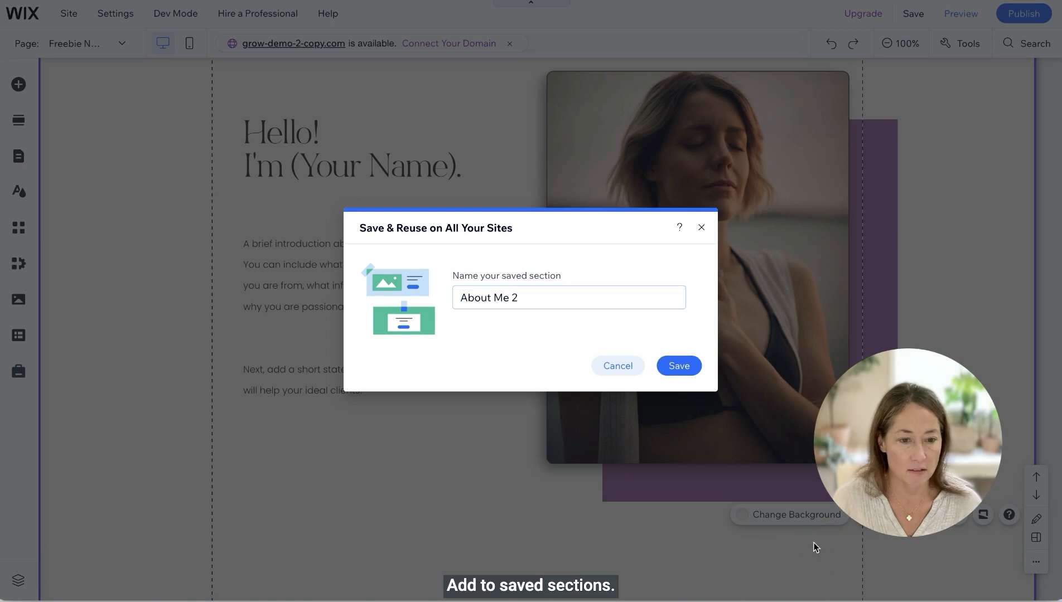
{"action": "left_click", "coordinate": [675, 365]}
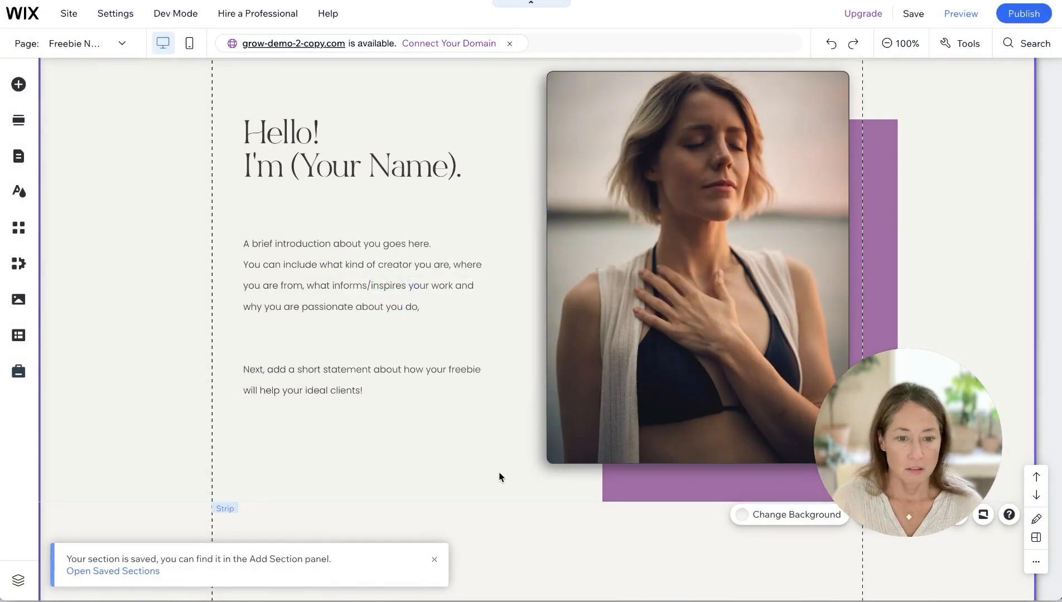
Delete the whole About Me section below the freebie opt-in section
{"action": "left_click", "coordinate": [887, 43]}
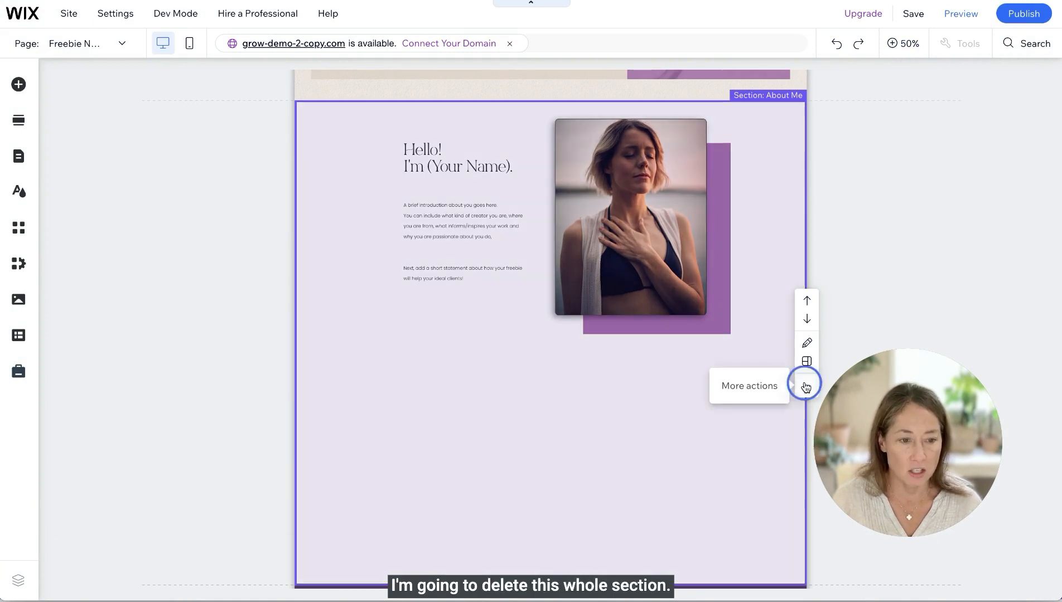
{"action": "left_click", "coordinate": [806, 386]}
{"action": "left_click", "coordinate": [742, 348]}
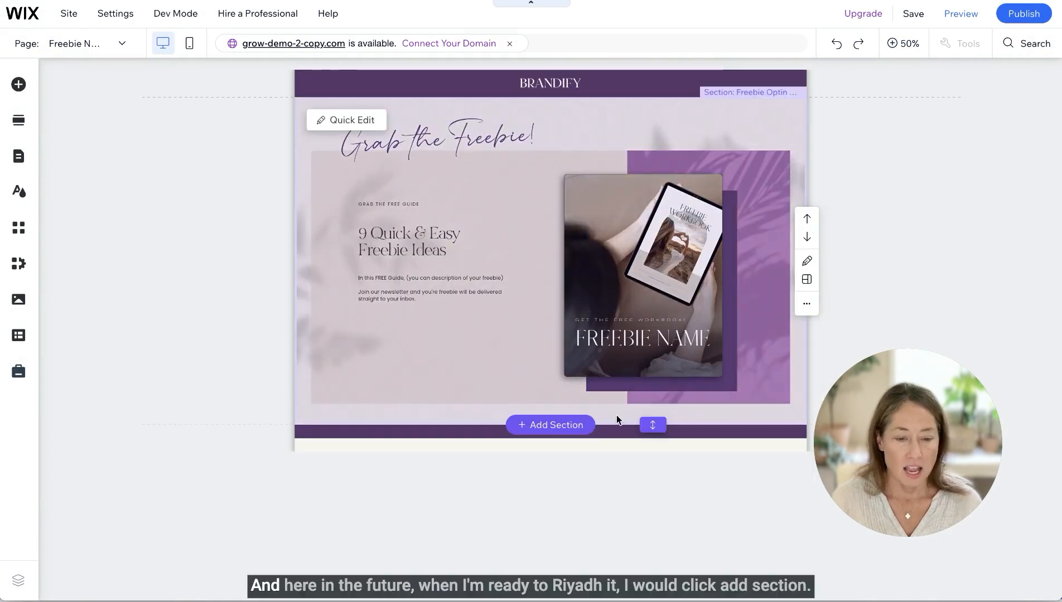
Add the saved section About Me 1 to the page directly below the freebie opt-in section
{"action": "left_click", "coordinate": [557, 425]}
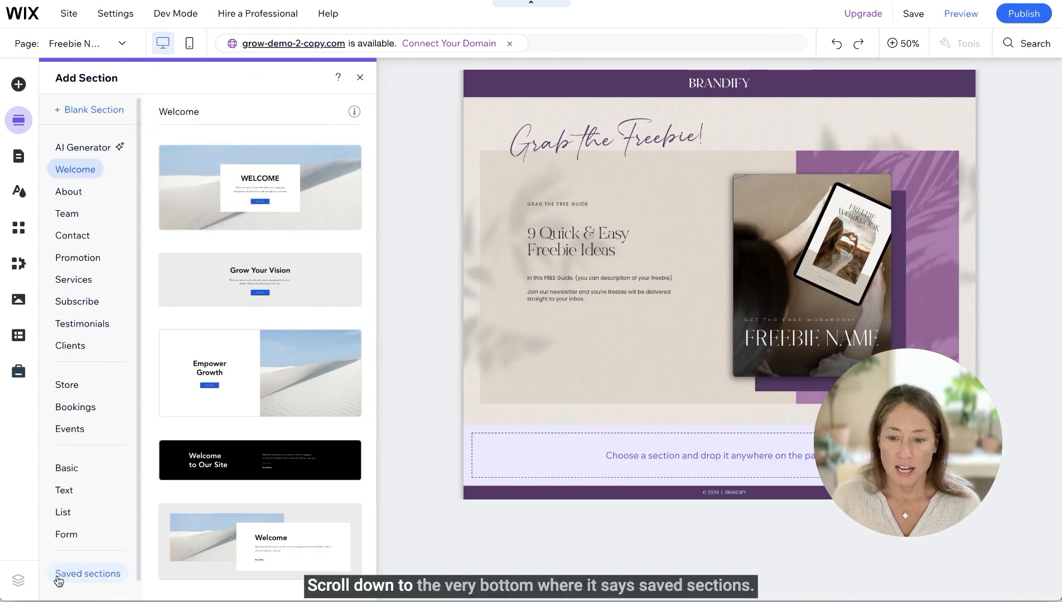
{"action": "left_click", "coordinate": [95, 578]}
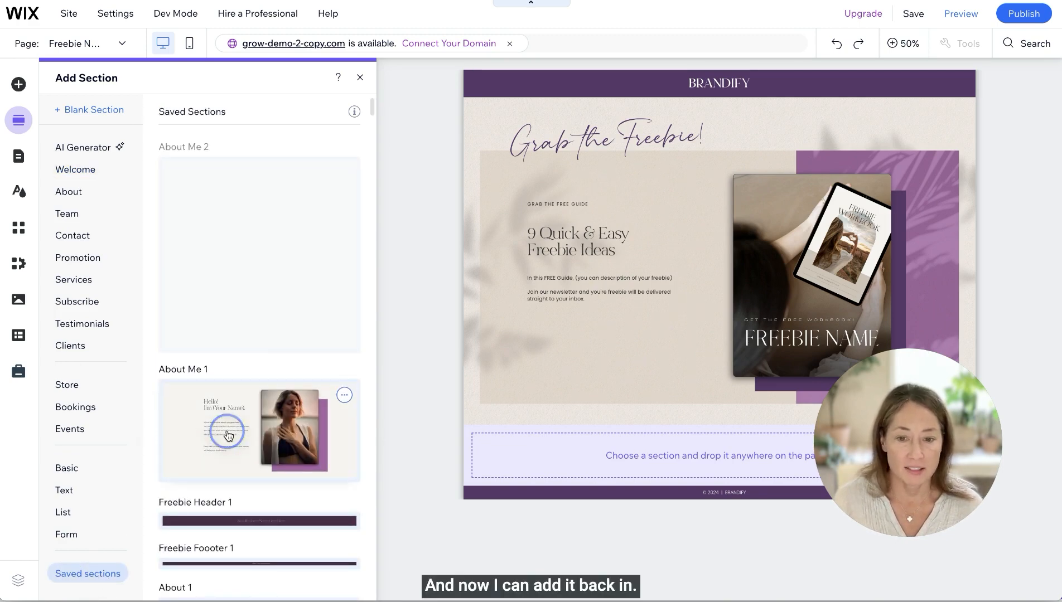
{"action": "left_click", "coordinate": [229, 435]}
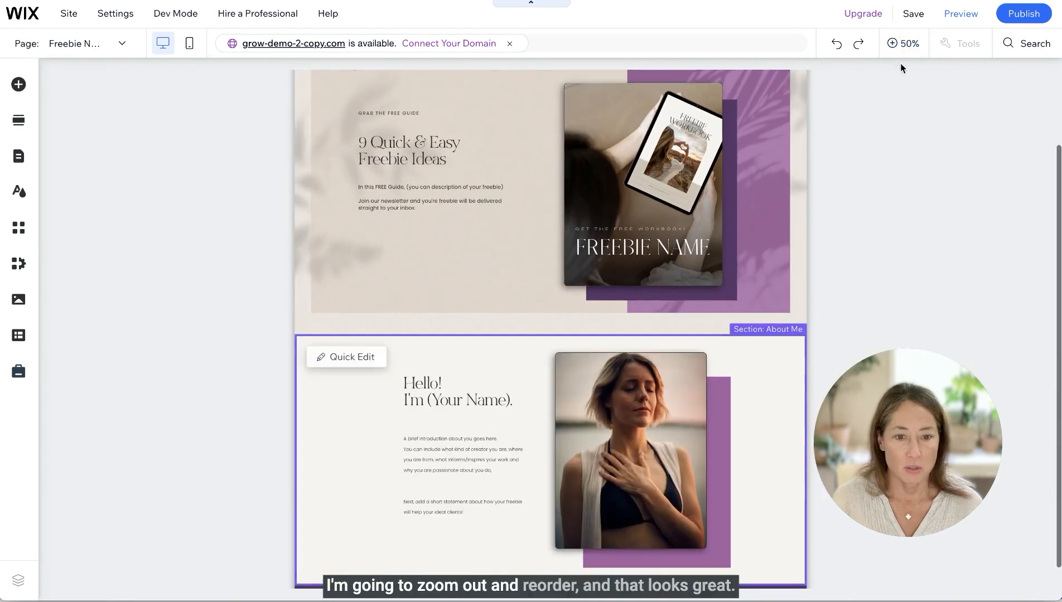
Show the editing toolbar and the Layers panel, and move the Layers panel over beside the toolbar
{"action": "scroll", "coordinate": [790, 169], "scroll_direction": "up", "scroll_amount": 2}
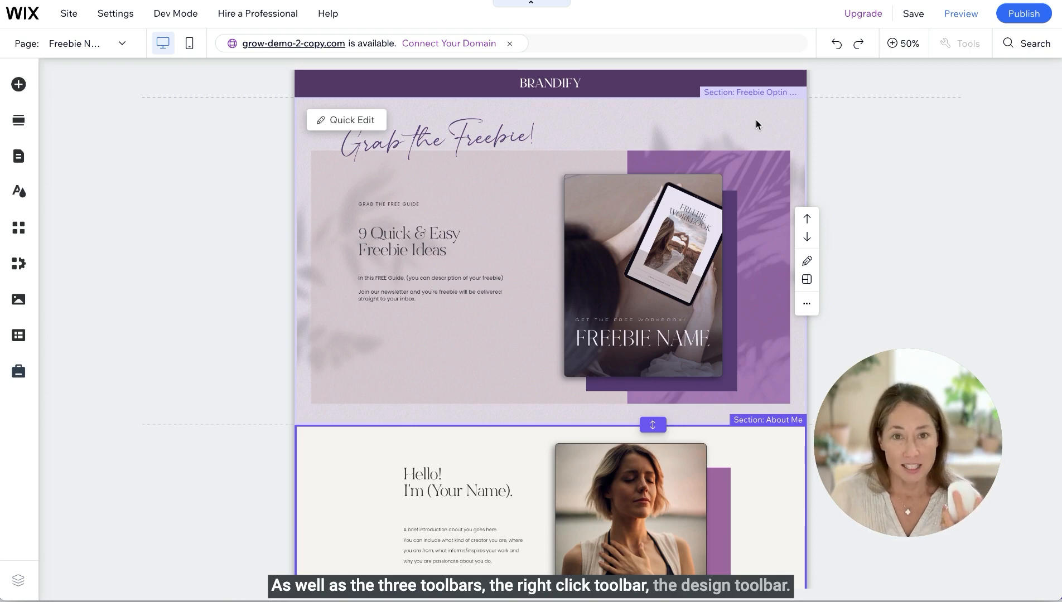
{"action": "left_click", "coordinate": [902, 43]}
{"action": "left_click", "coordinate": [961, 43]}
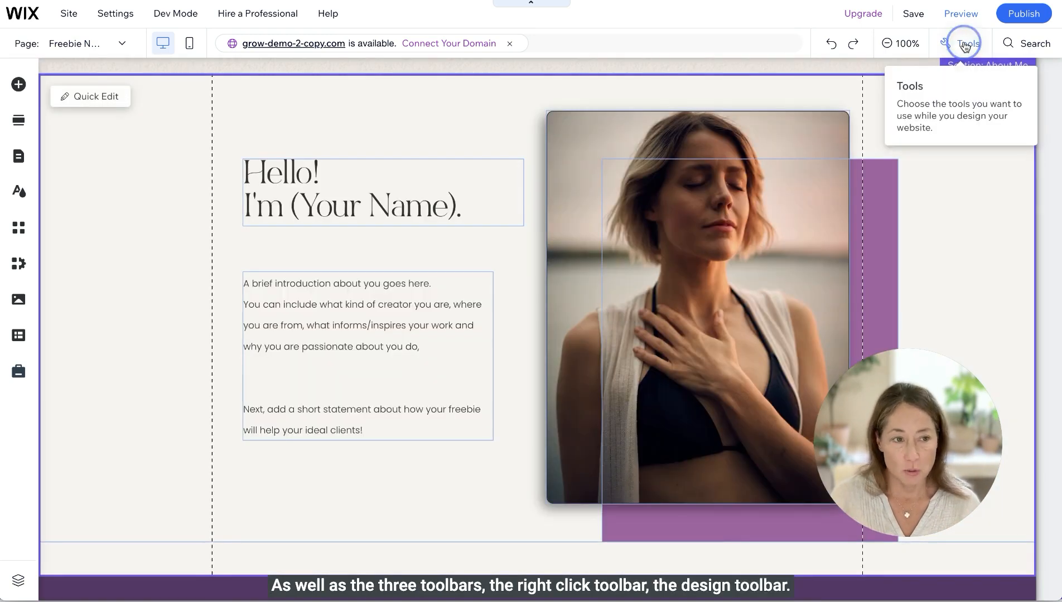
{"action": "left_click", "coordinate": [971, 88]}
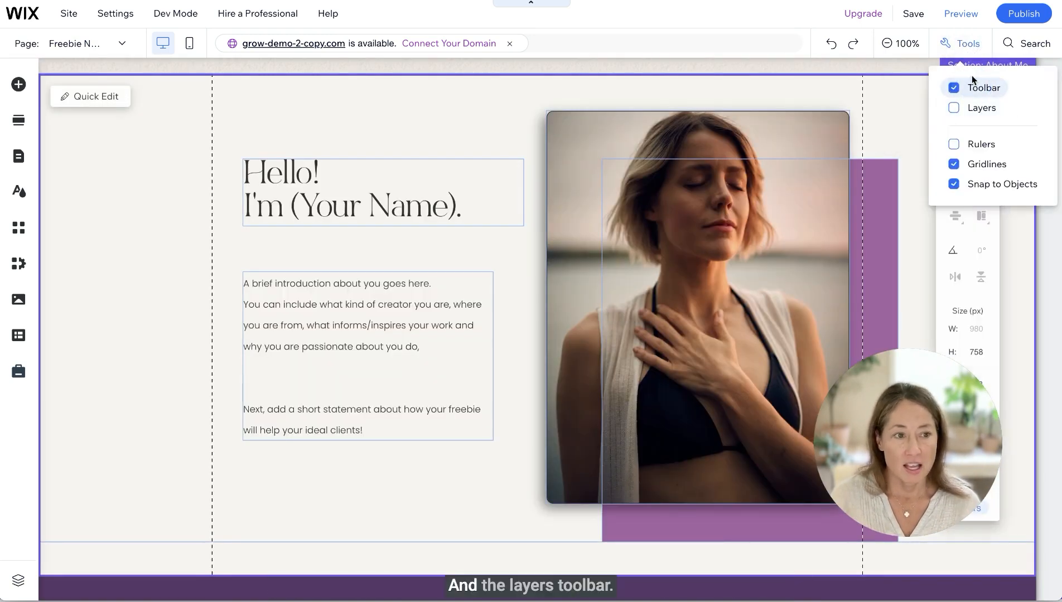
{"action": "left_click", "coordinate": [970, 108]}
{"action": "left_click_drag", "start_coordinate": [786, 104], "coordinate": [893, 107]}
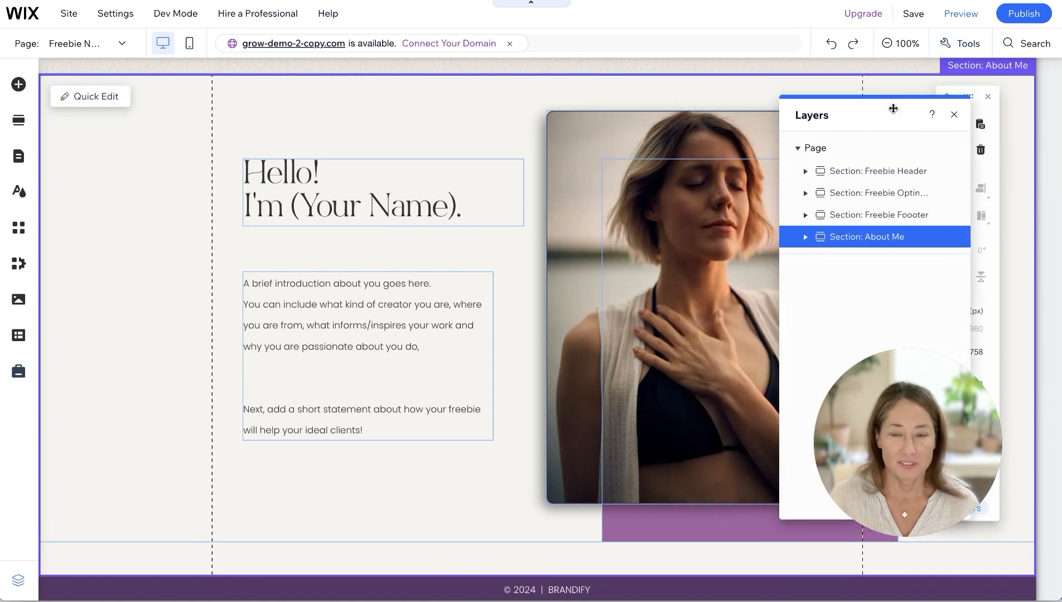